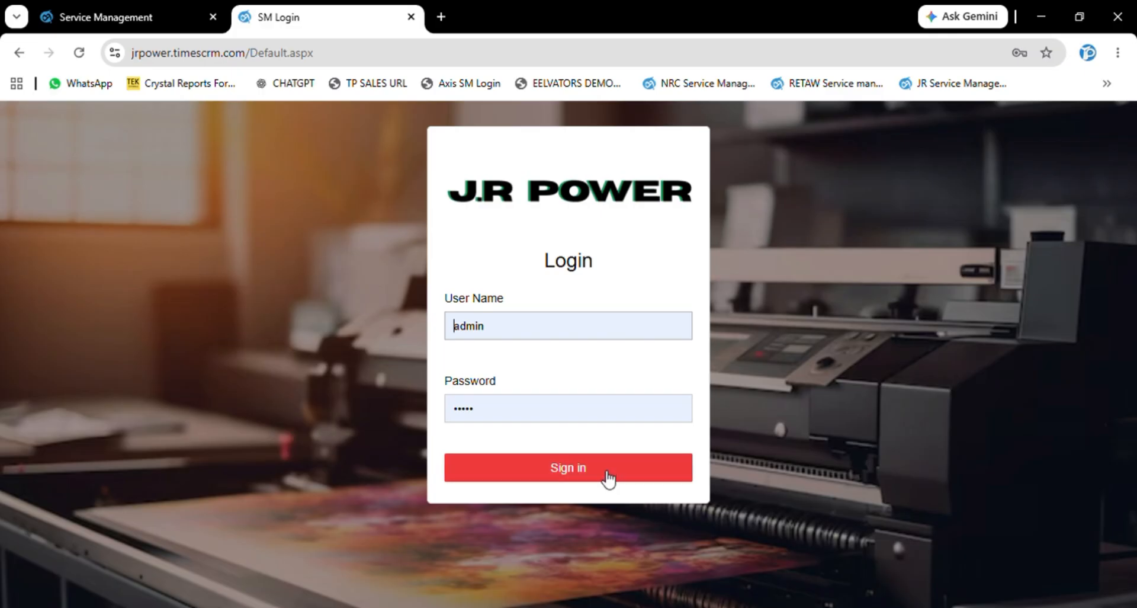
- Sign in with the prefilled credentials, dismissing the saved-password warning, and open a new customer form
left_click(609, 474)
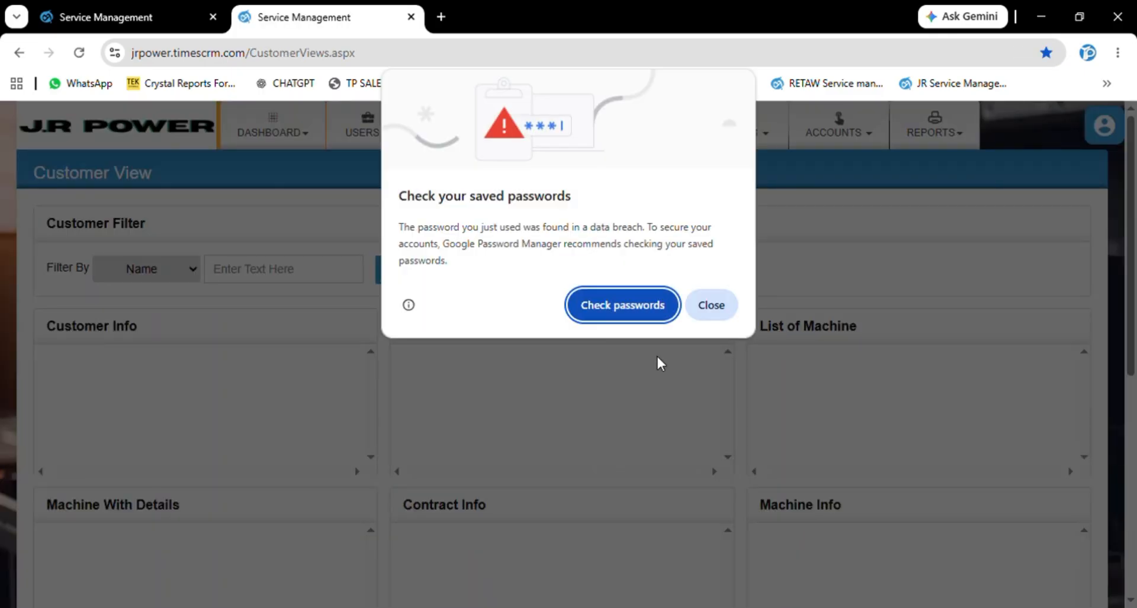
left_click(713, 304)
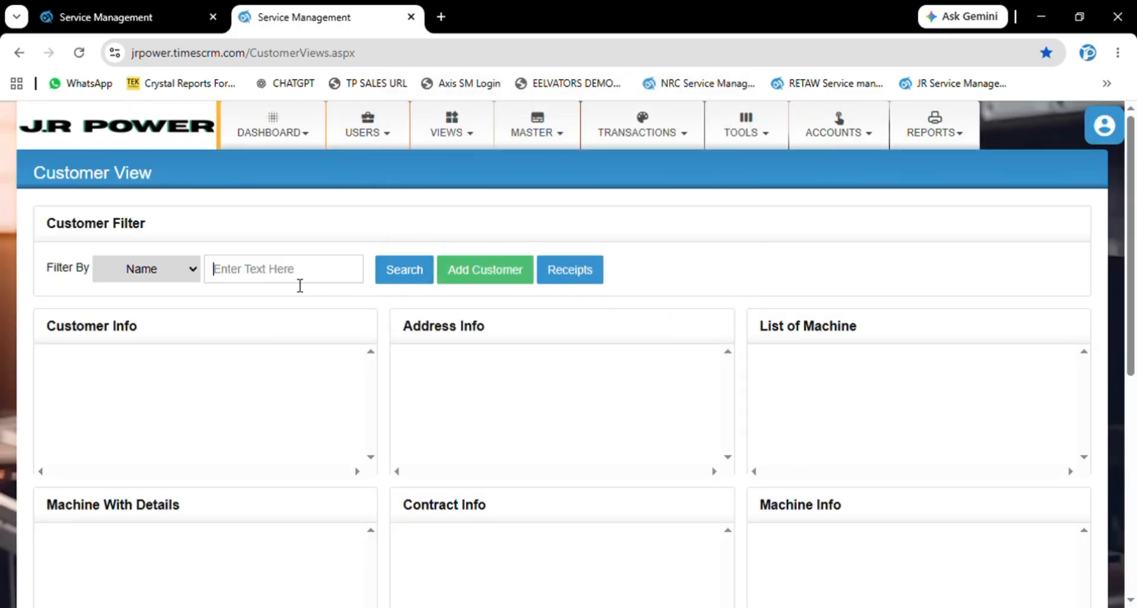
left_click(473, 270)
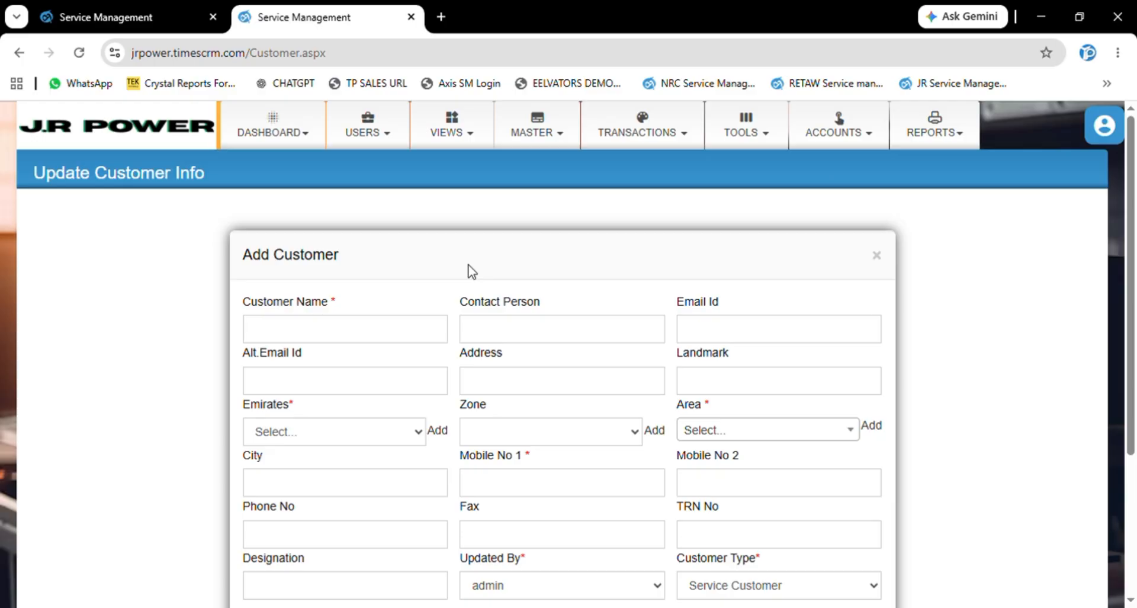
- Enter TP TEST 20260601 as the customer name
left_click(384, 324)
type("TP TEST 2")
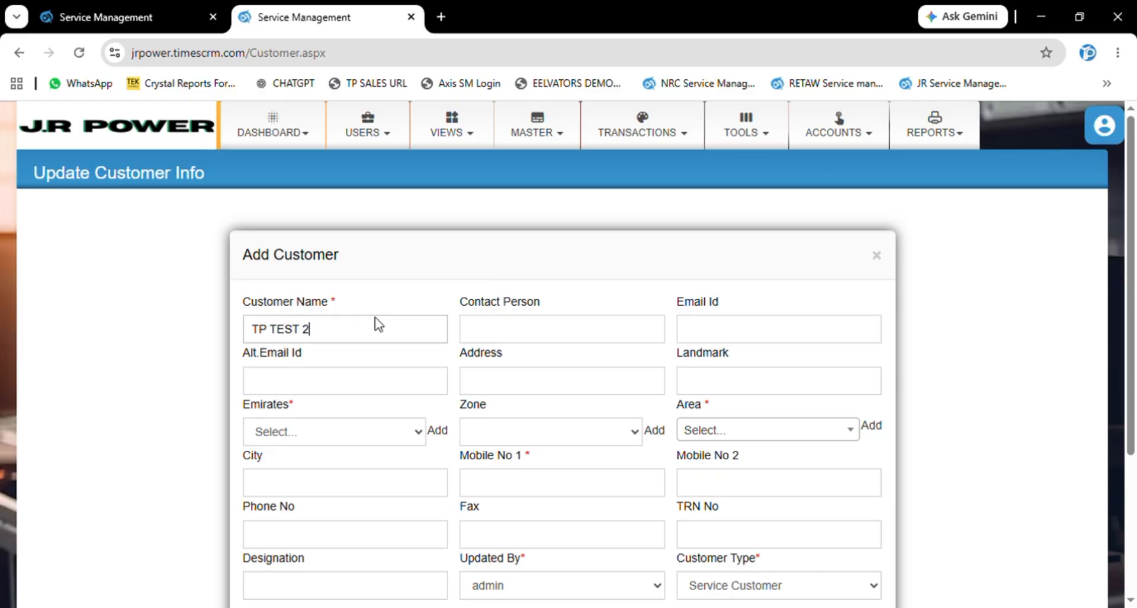
type("20260601")
- Fill in the customer's contact person, both e-mail fields and the street address
left_click(509, 336)
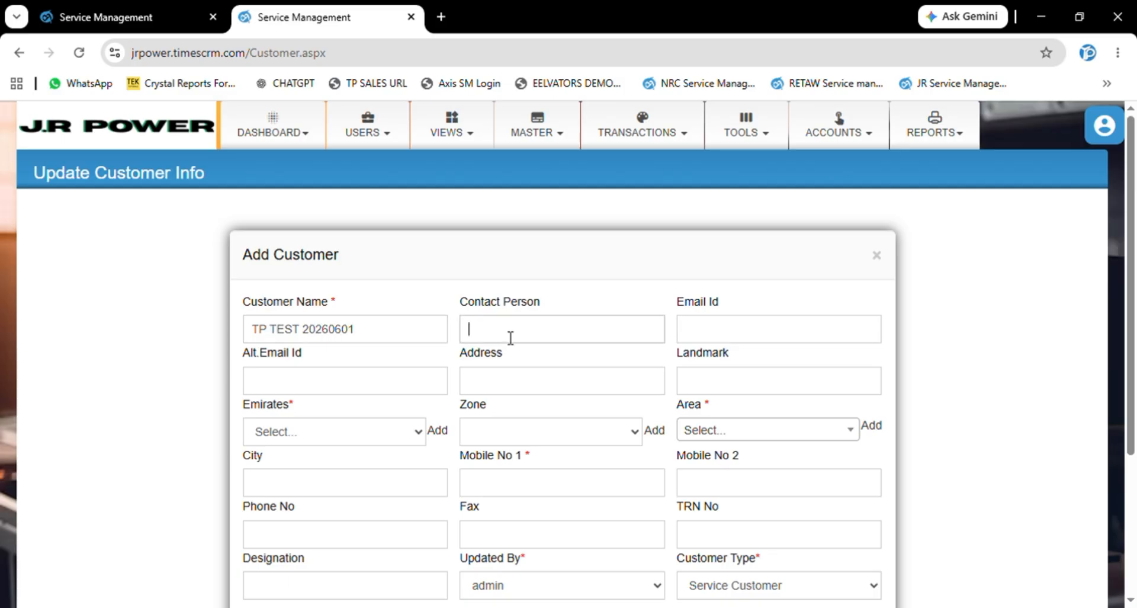
type("KAMAL")
left_click(764, 330)
left_click(797, 356)
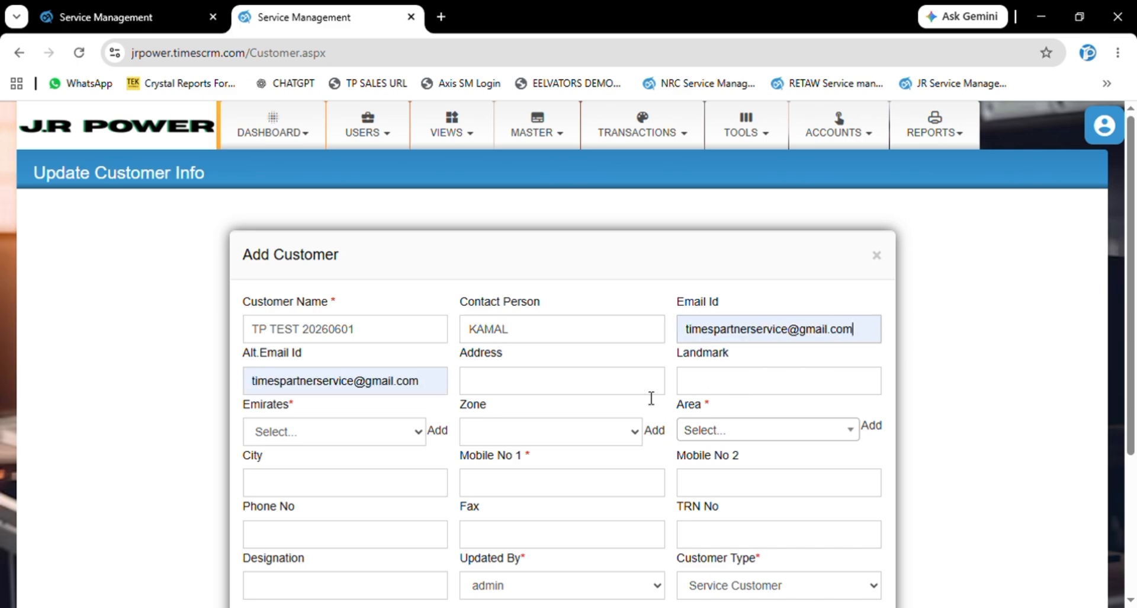
left_click(552, 384)
type("SRI RAM NAGA")
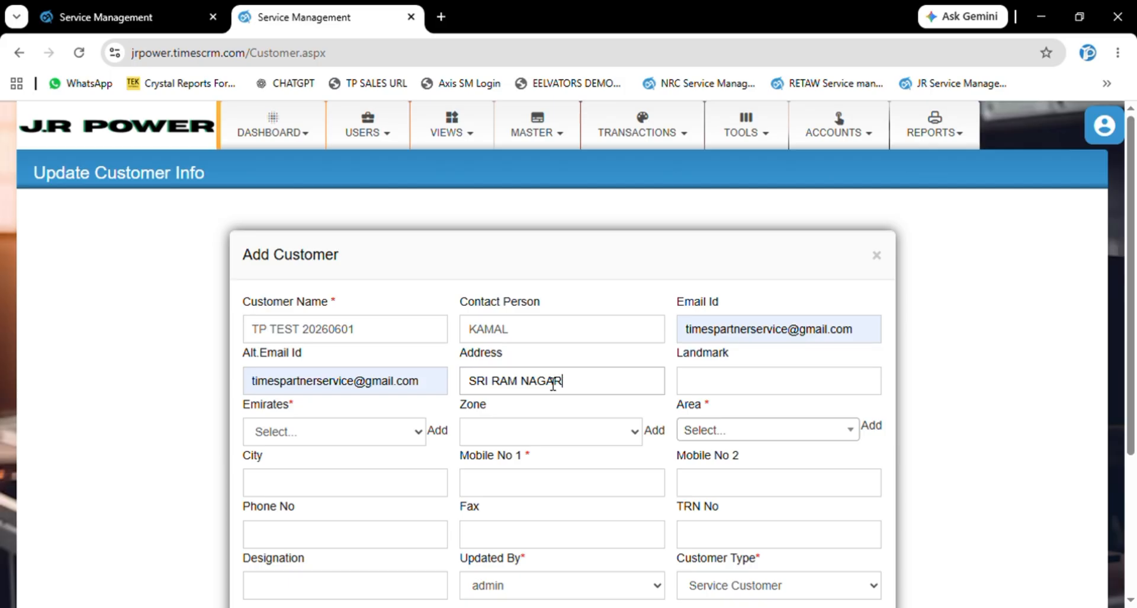
type("R")
left_click(774, 382)
- Set the customer's emirate to TAMILNADU and the zone to SOUTH
left_click(299, 436)
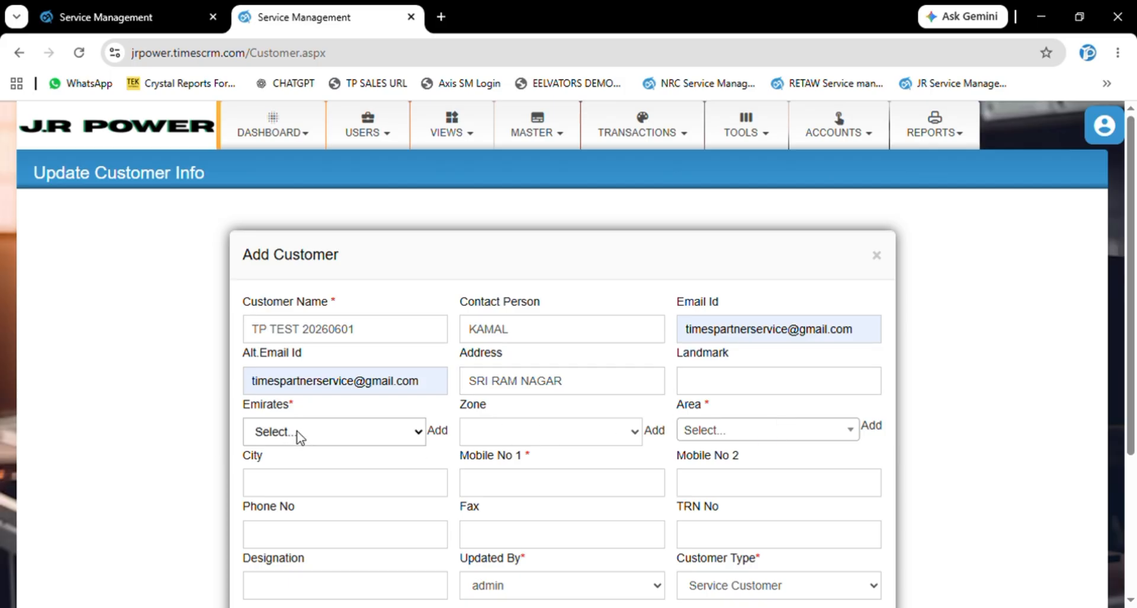
left_click(299, 497)
left_click(532, 425)
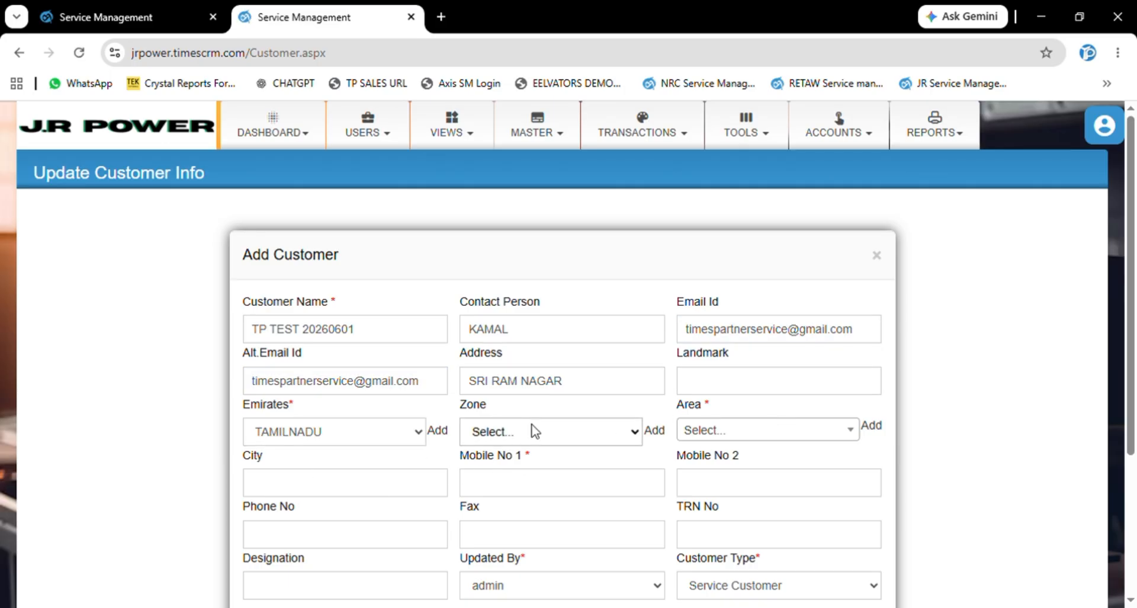
left_click(528, 475)
left_click(756, 432)
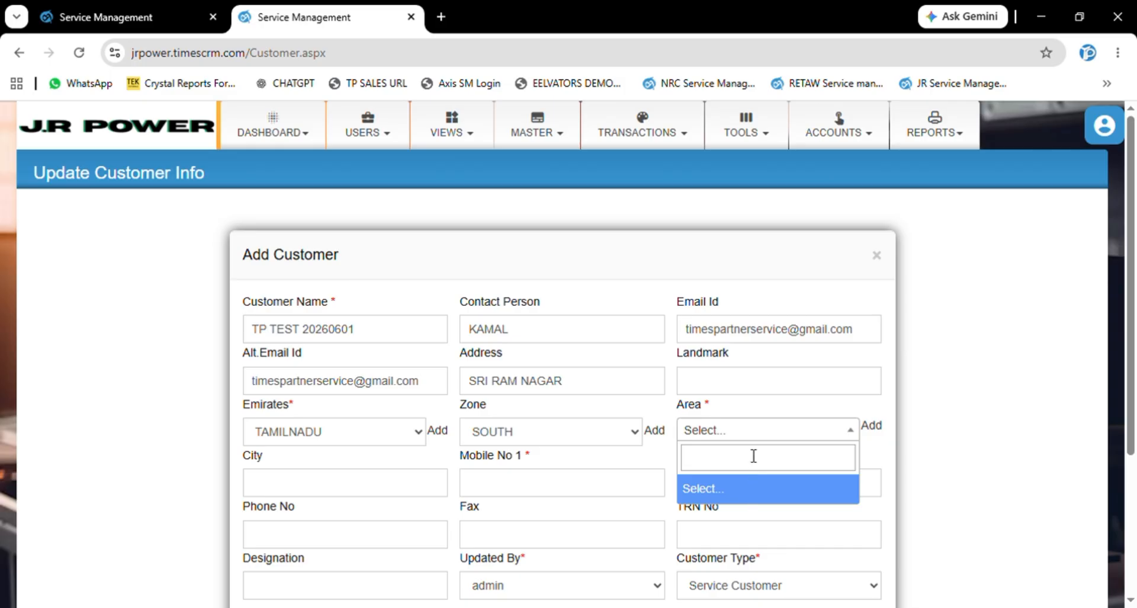
left_click(752, 435)
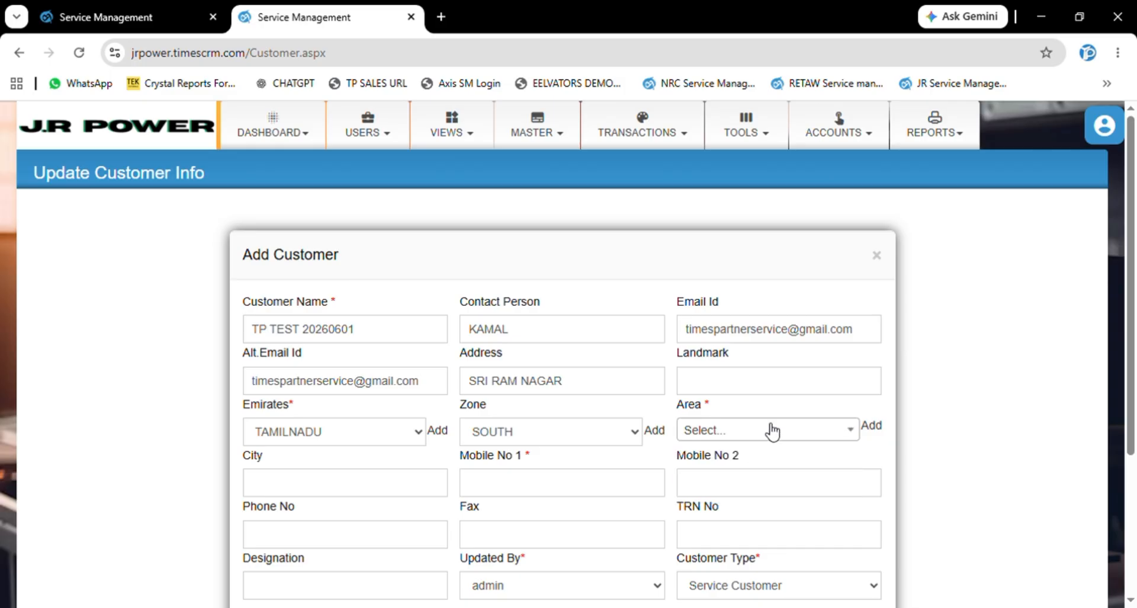
- Add a new area named THIRUVALLUR under the SOUTH zone and save it
left_click(872, 427)
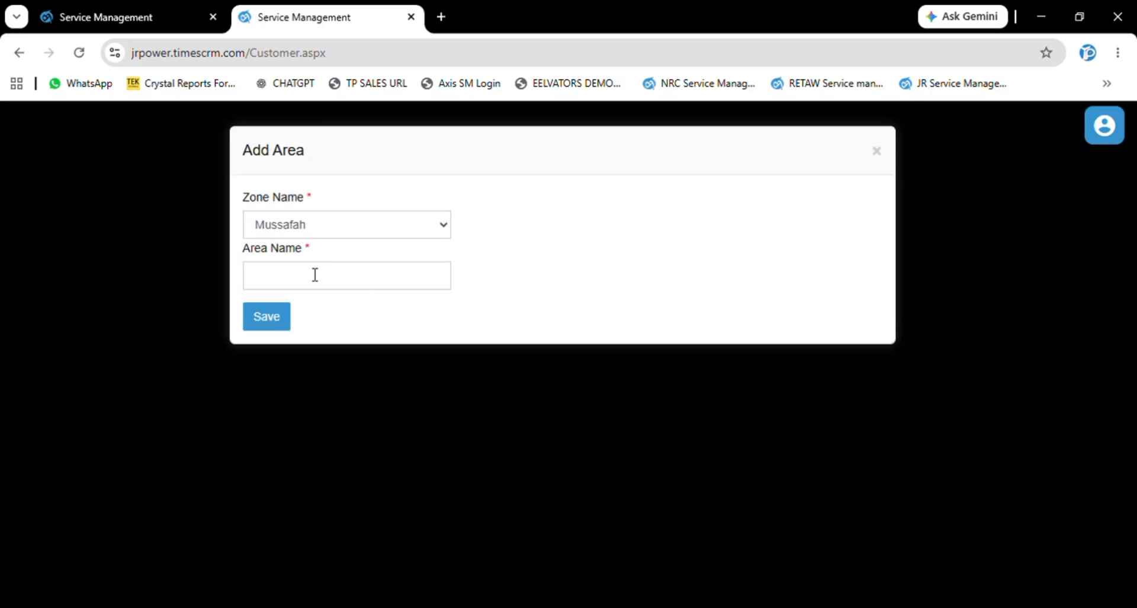
left_click(340, 225)
left_click(338, 265)
left_click(342, 270)
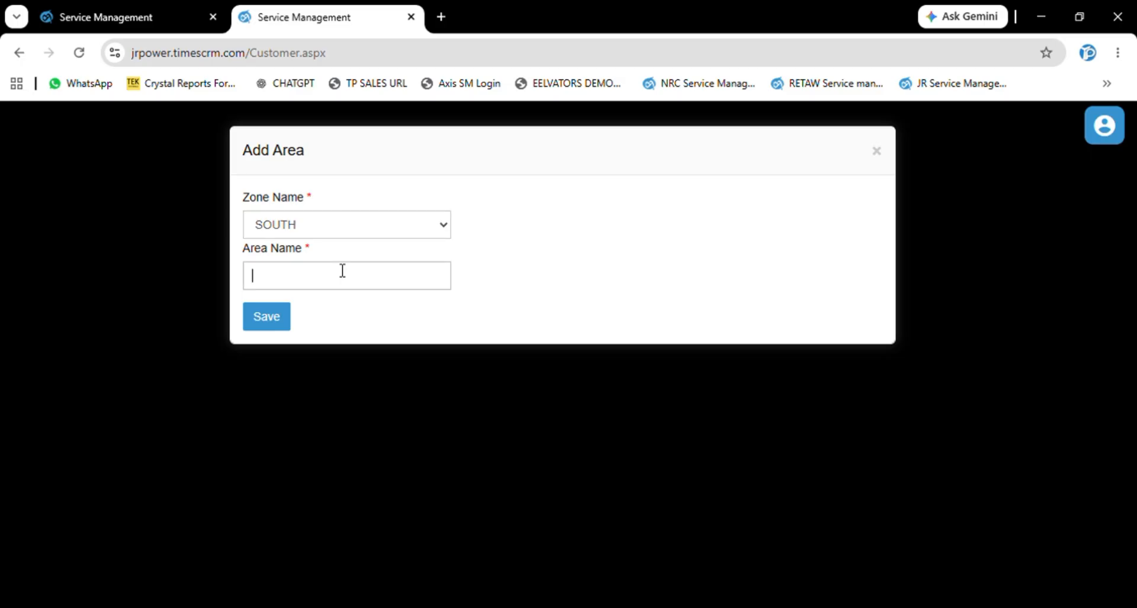
type("THIRUVALLUR")
left_click(277, 309)
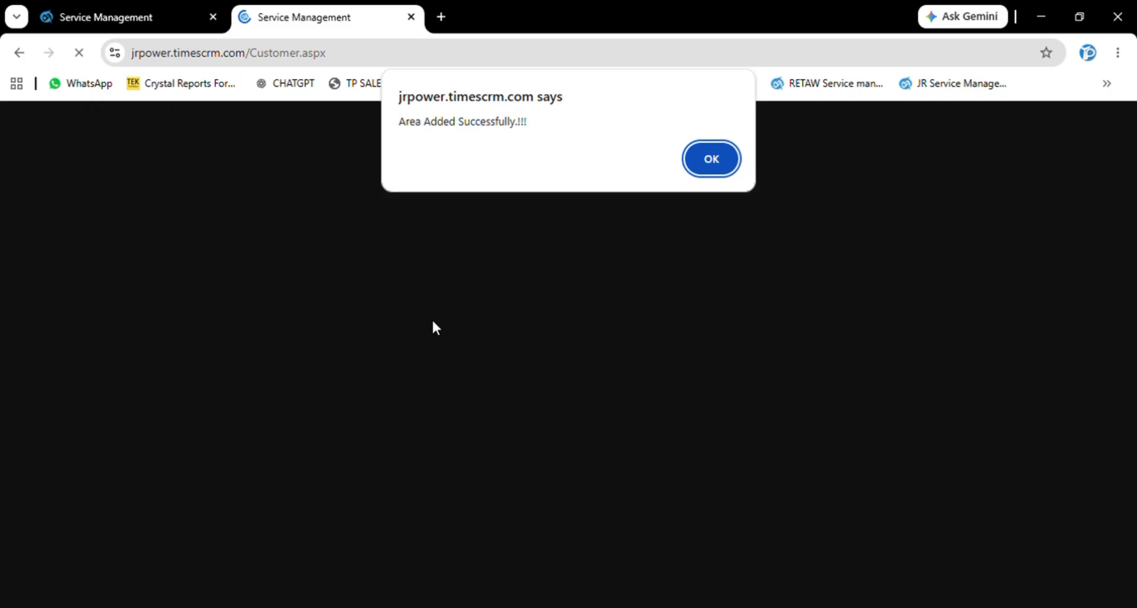
left_click(702, 158)
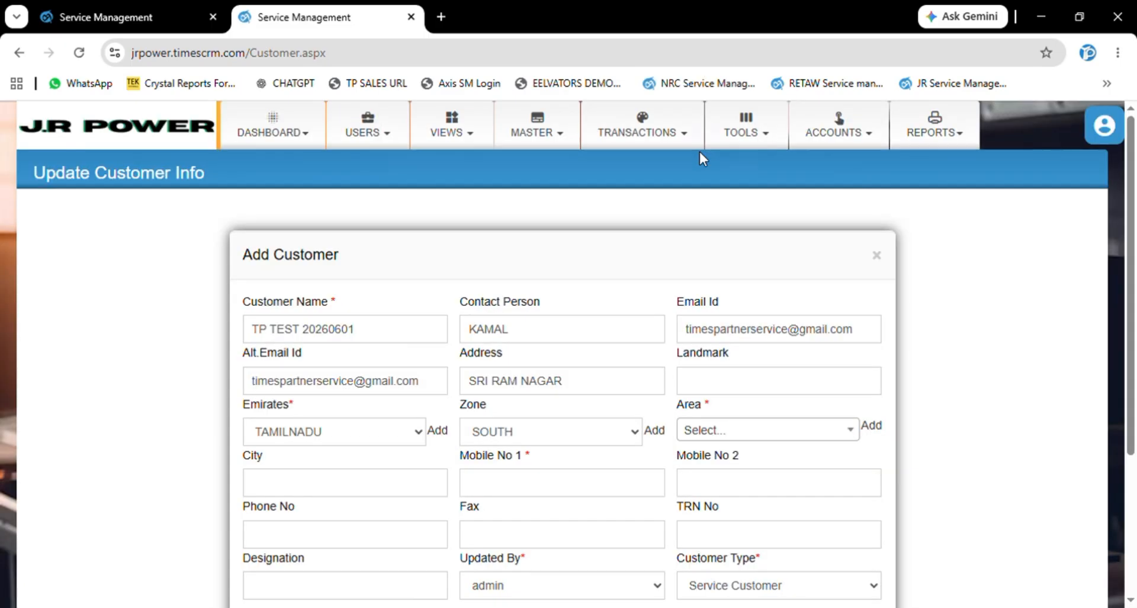
- Set the customer's area to THIRUVALLUR and the city to CHENNAI
left_click(800, 445)
left_click(766, 520)
left_click(341, 489)
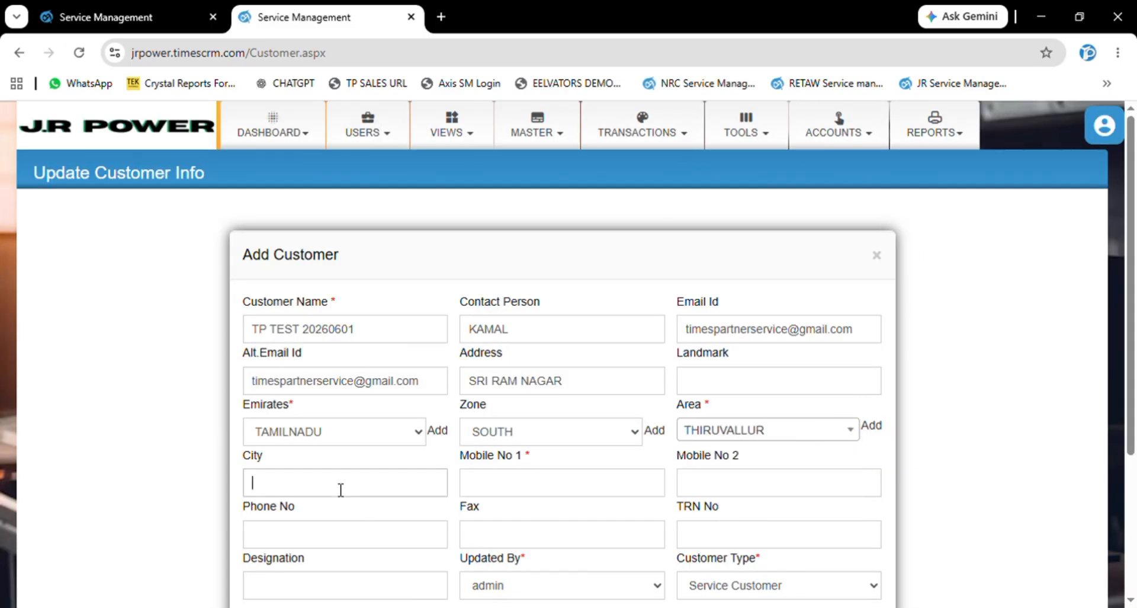
type("CHENNAI")
- Enter the customer's primary mobile number and save the customer record
left_click(519, 484)
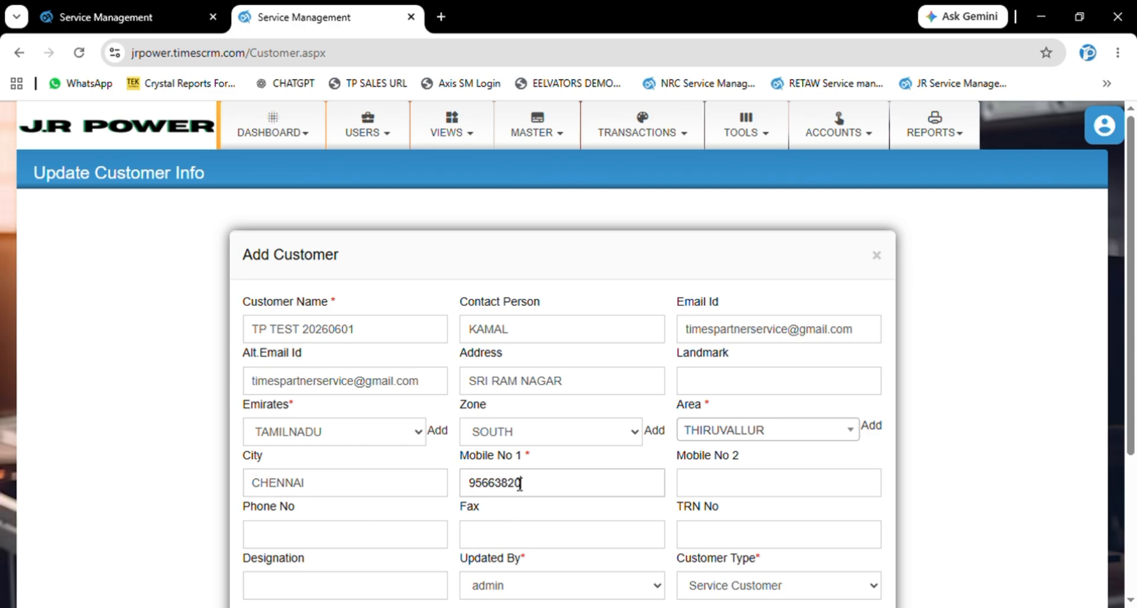
scroll(519, 484, "down", 3)
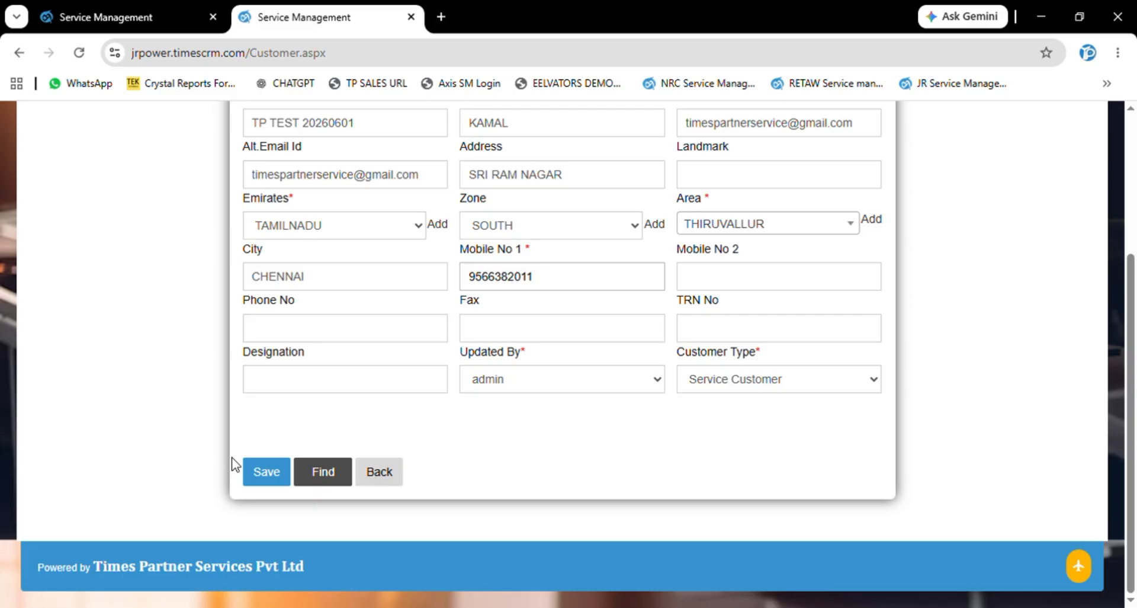
left_click(257, 470)
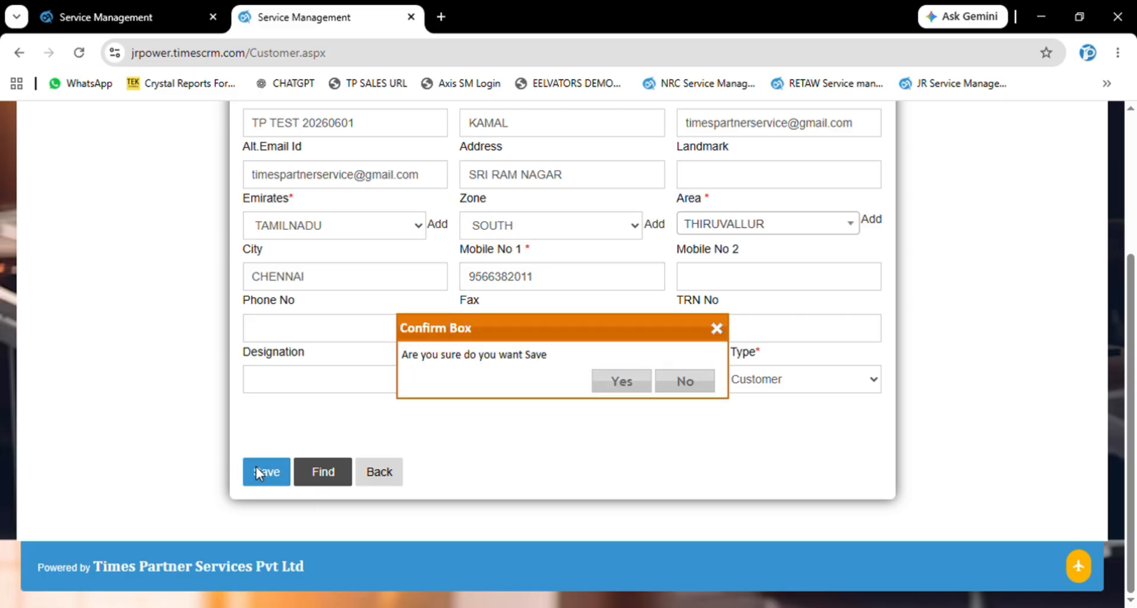
left_click(630, 381)
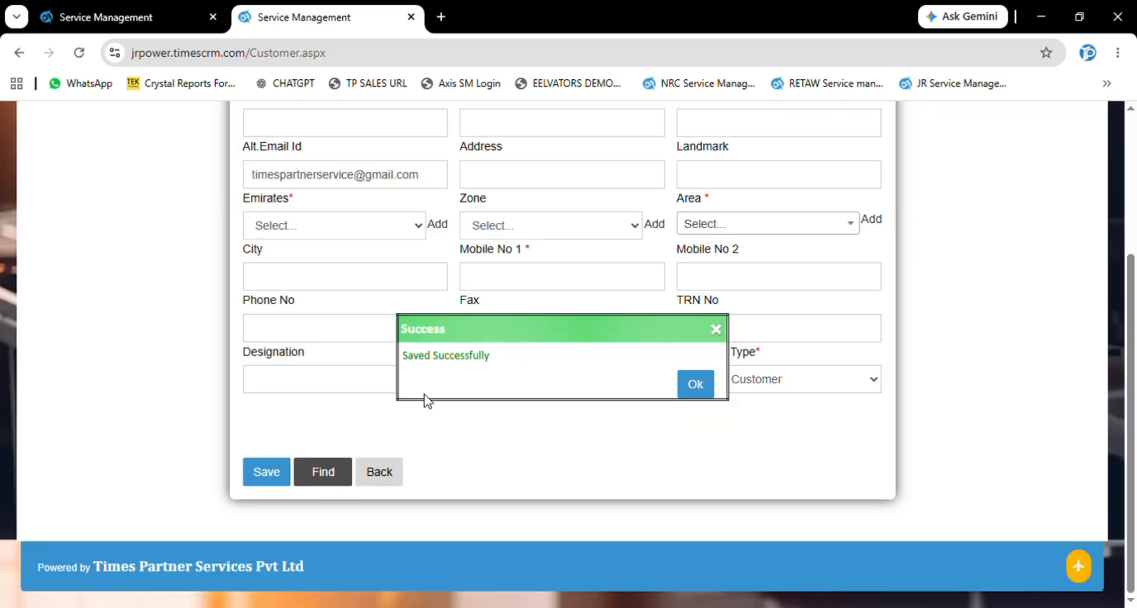
left_click(696, 384)
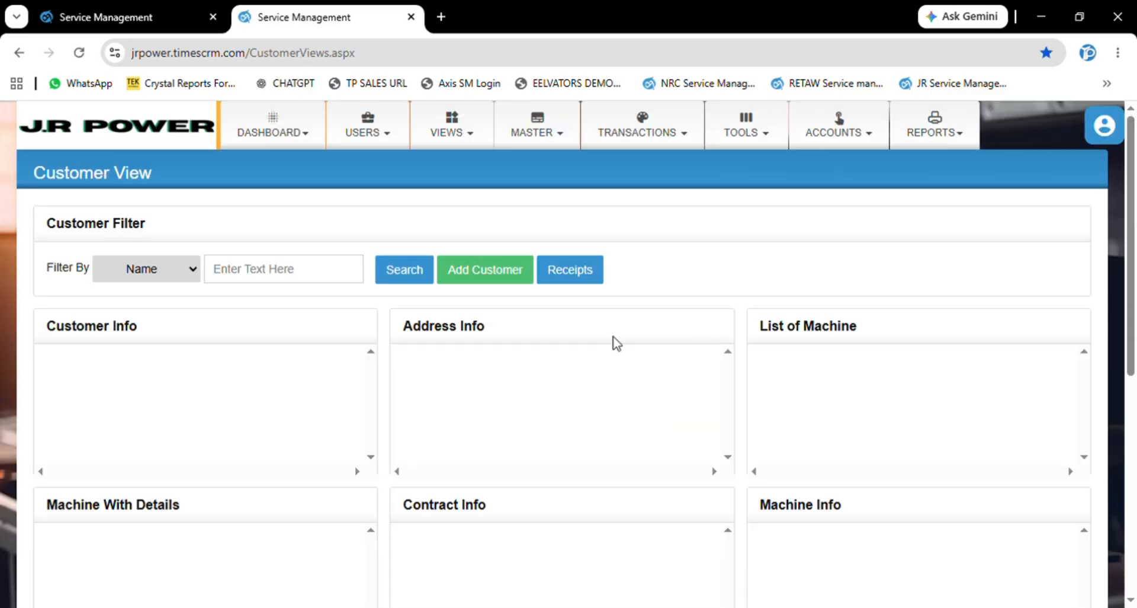
- Search customers by the name TP and open the TP TEST 20260601 record
left_click(324, 281)
type("TP")
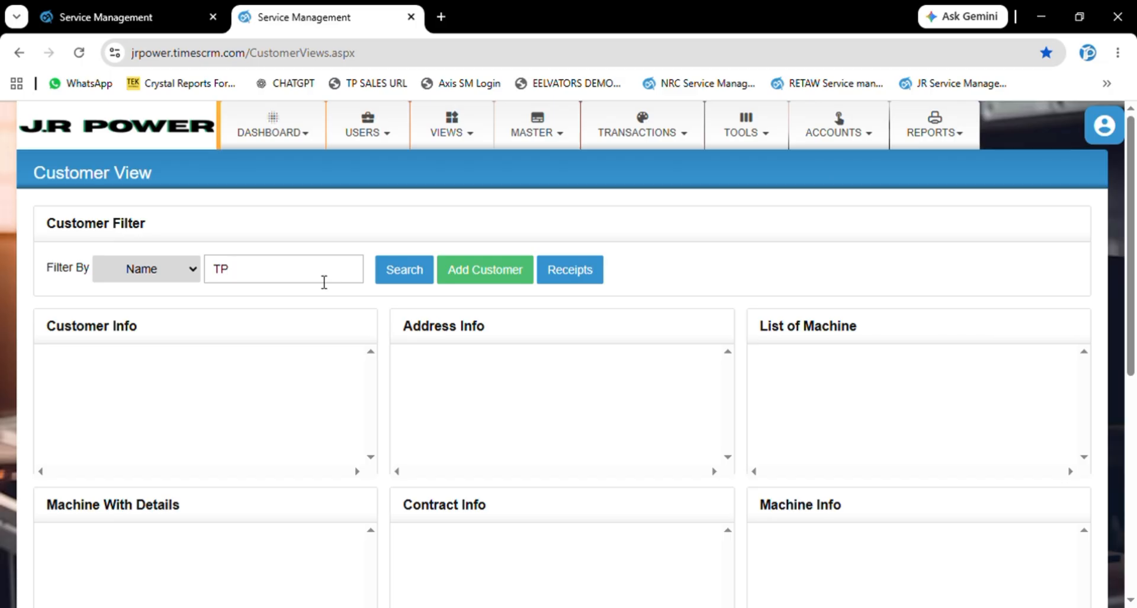
key("Return")
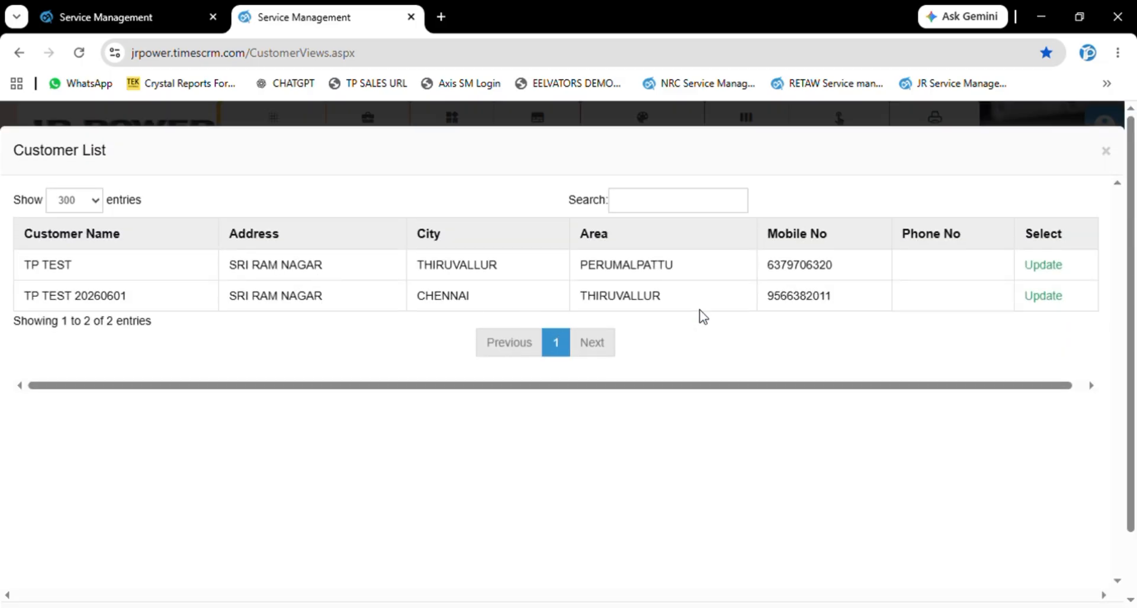
left_click(1054, 298)
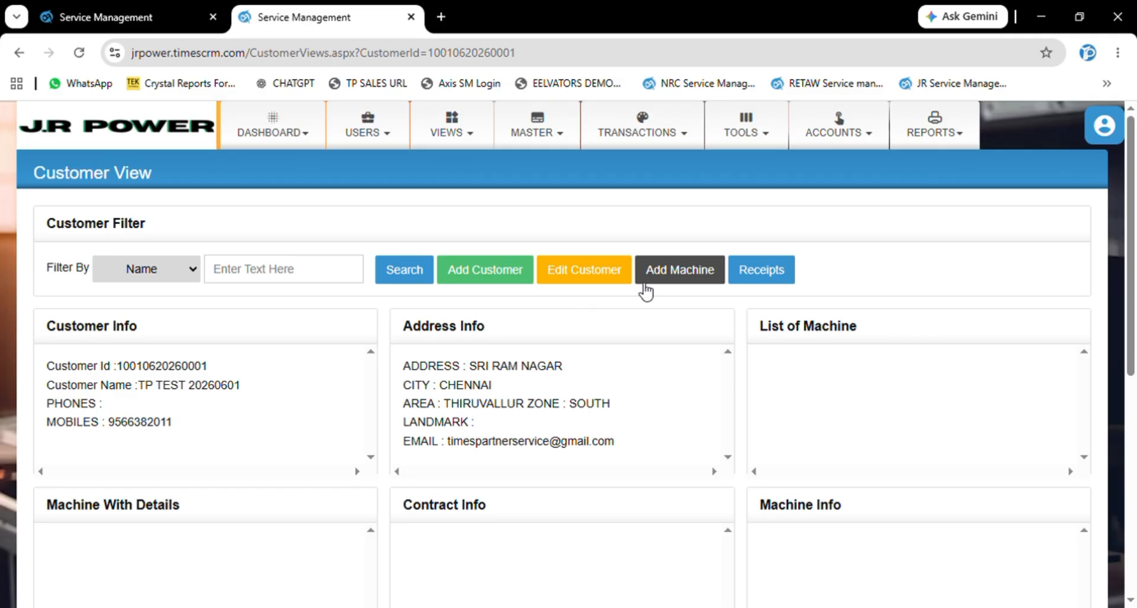
- Start a new machine for the customer with ownership Jr Power, equipment type A3 Color Machine and engine brand CUMMINS
left_click(666, 276)
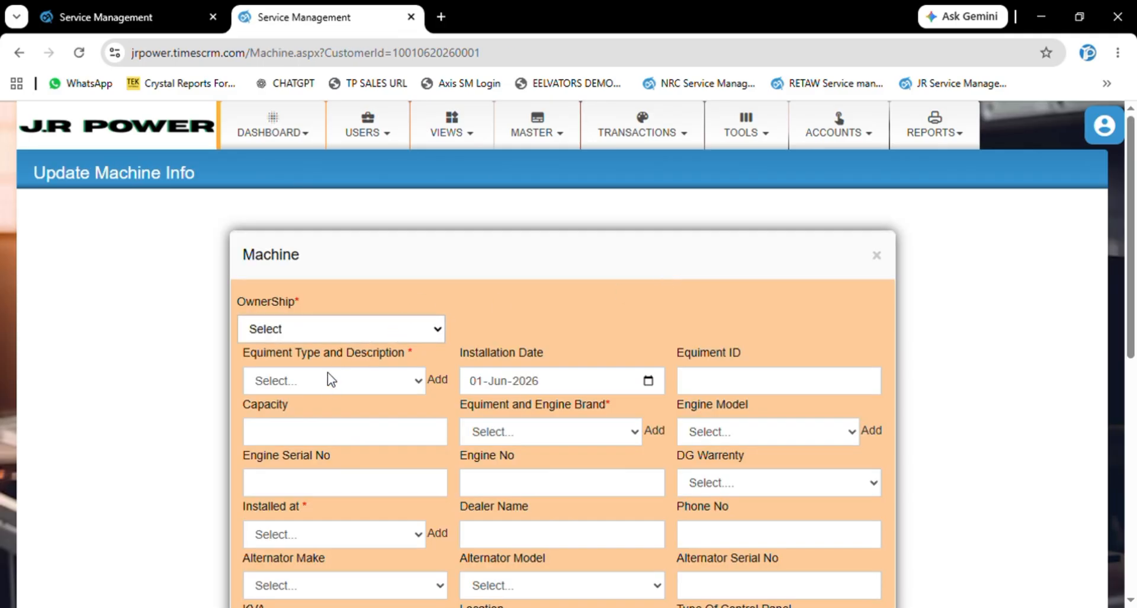
left_click(349, 382)
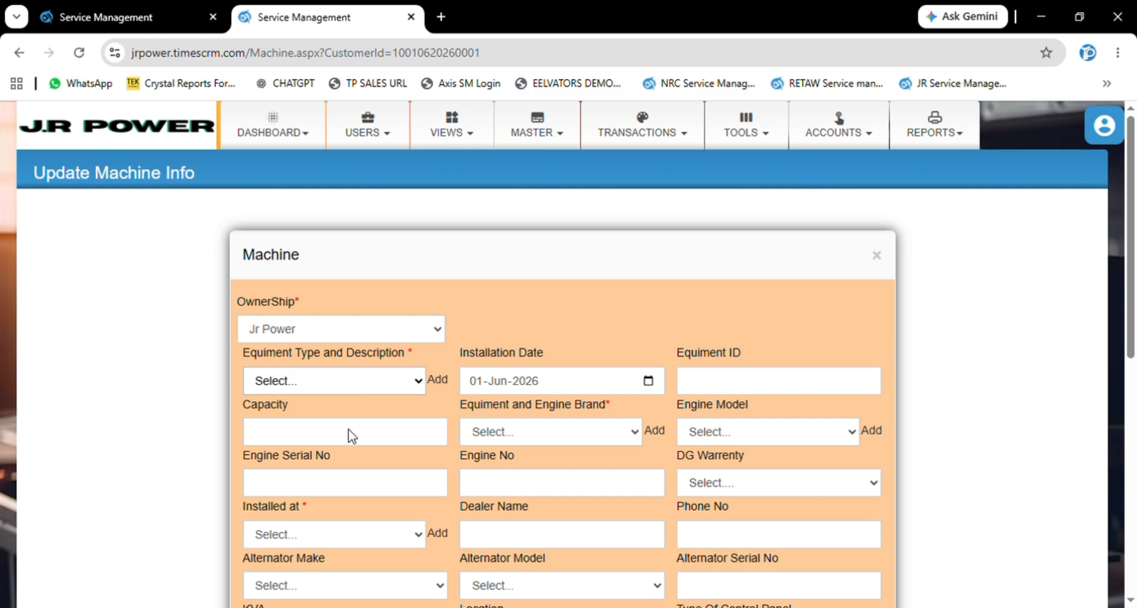
left_click(358, 436)
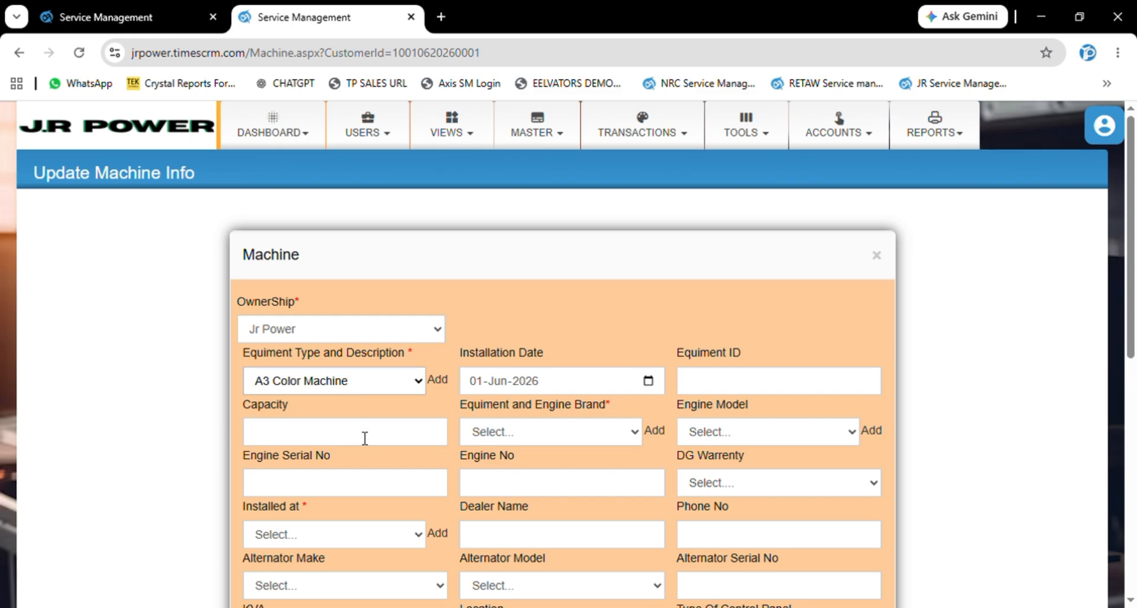
left_click(533, 435)
left_click(534, 308)
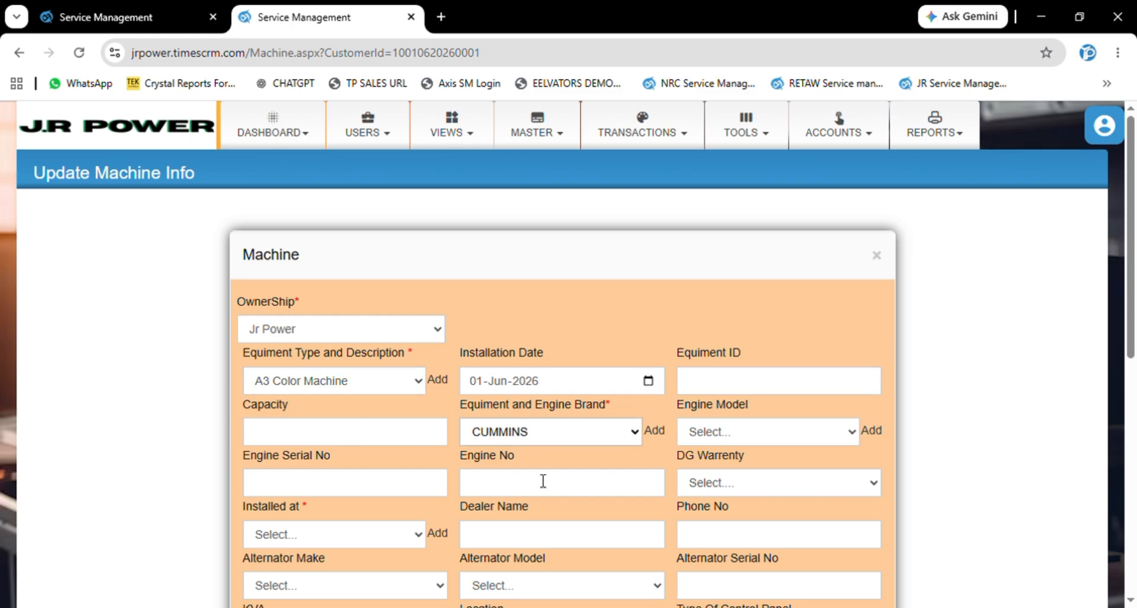
- Set the machine's installation place to Gr, Floor and save the machine record
scroll(543, 478, "down", 3)
left_click(345, 378)
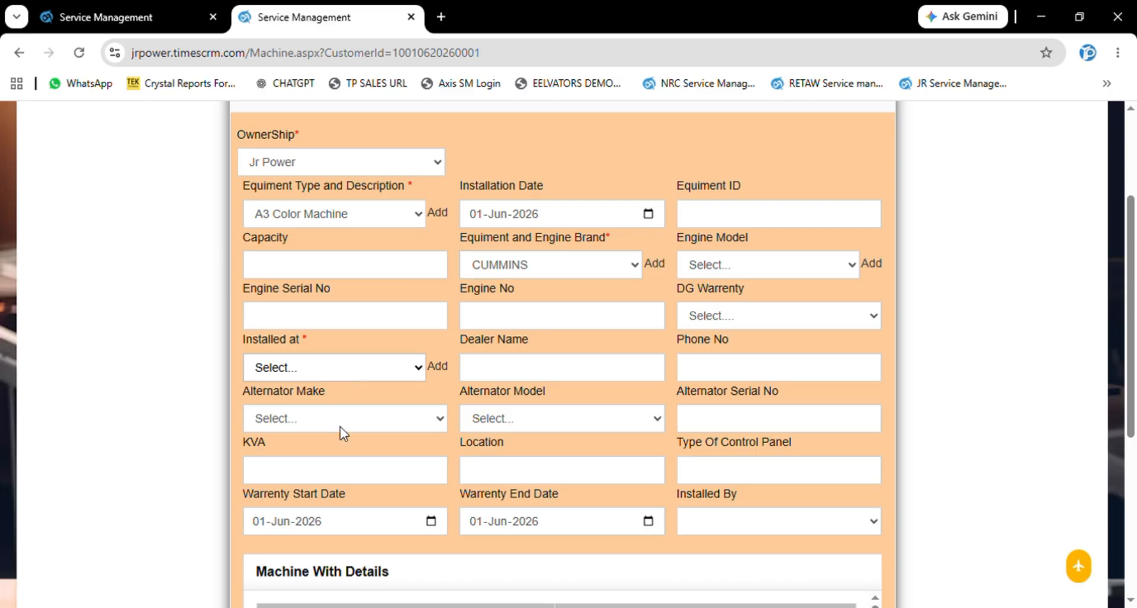
left_click(340, 426)
scroll(516, 433, "down", 5)
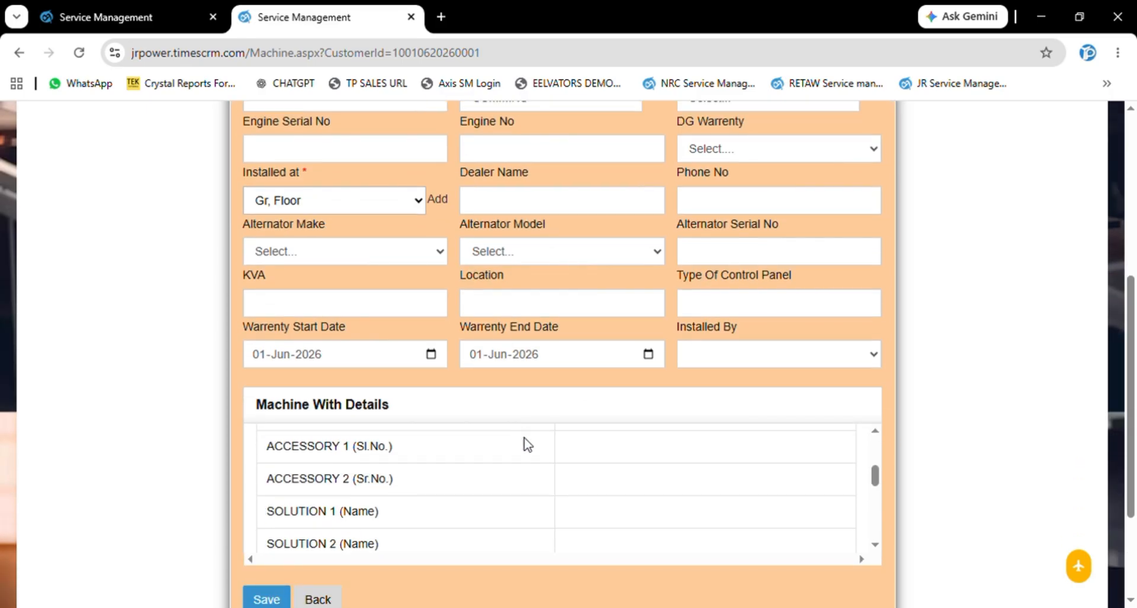
scroll(527, 453, "down", 8)
scroll(946, 481, "down", 3)
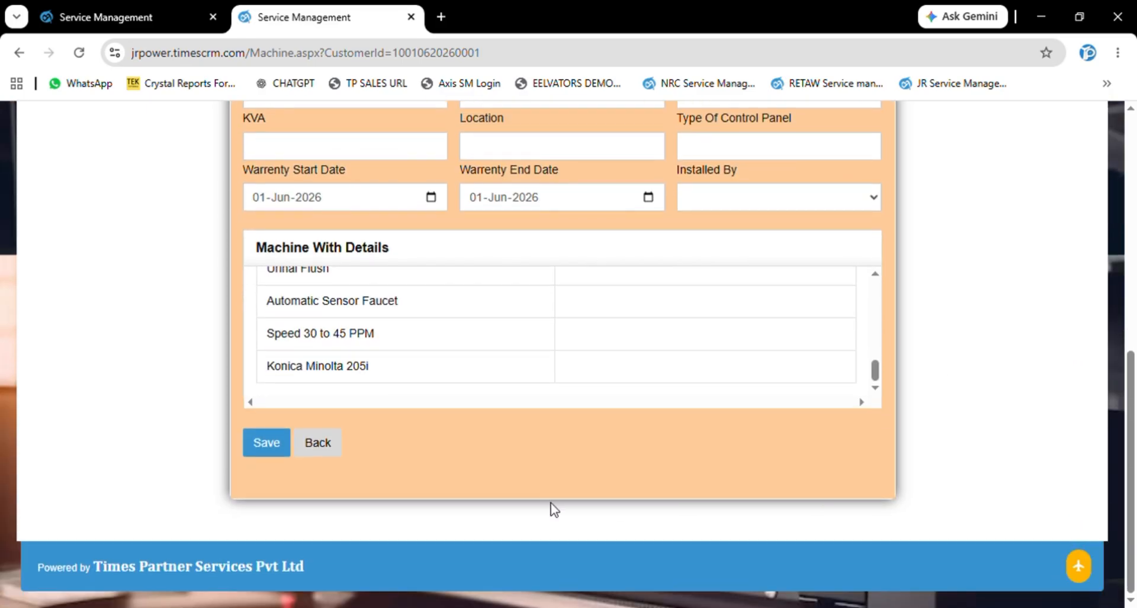
left_click(269, 442)
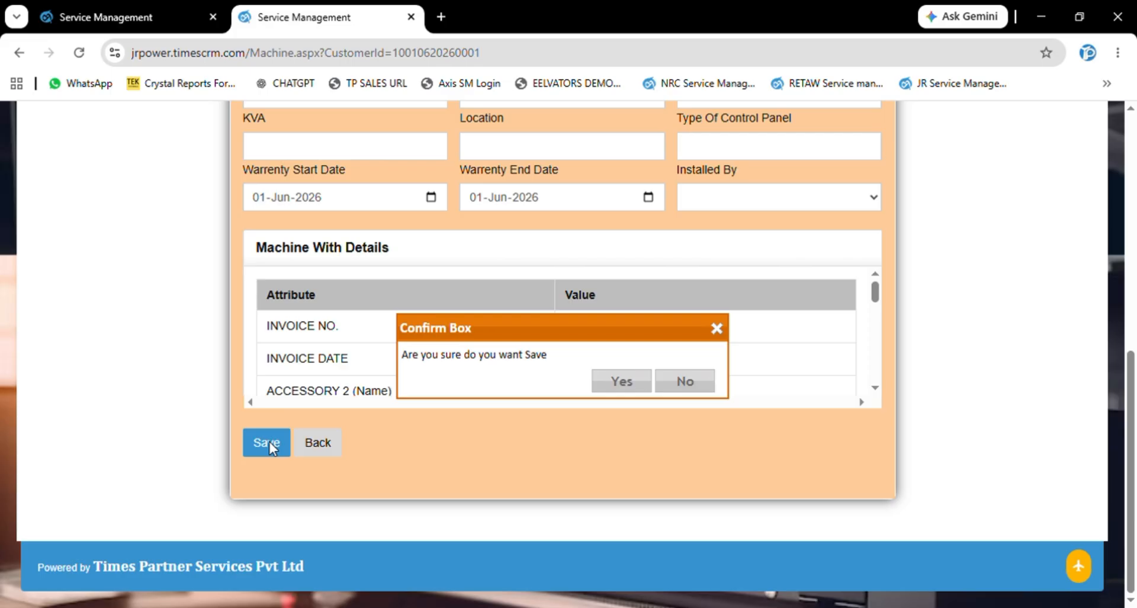
left_click(630, 388)
left_click(681, 384)
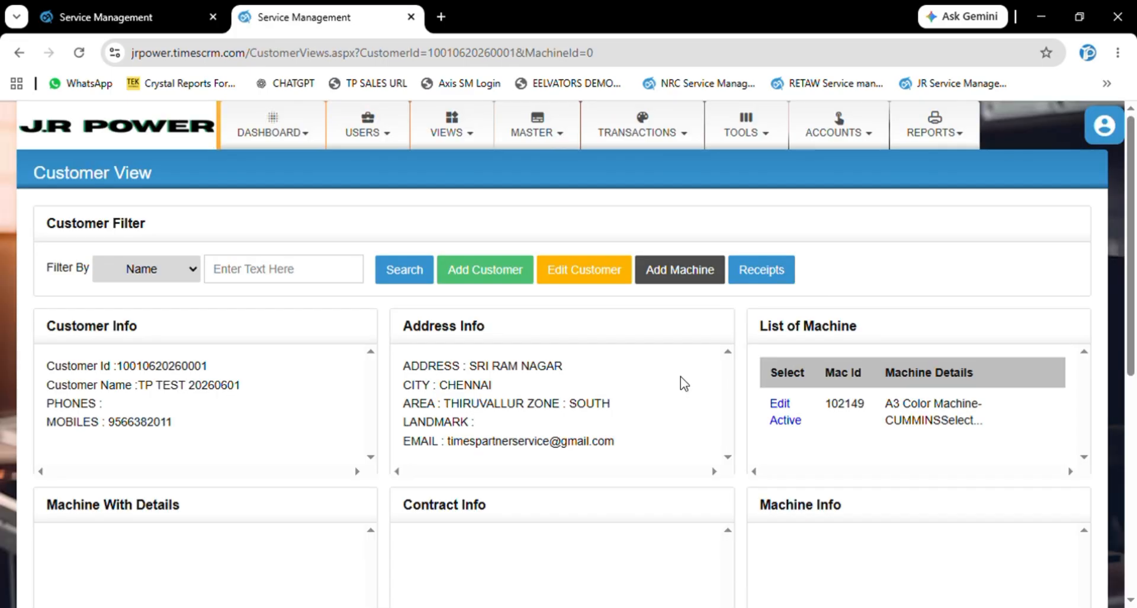
- Select the customer's A3 Color Machine and open a new contract form for it
left_click(917, 413)
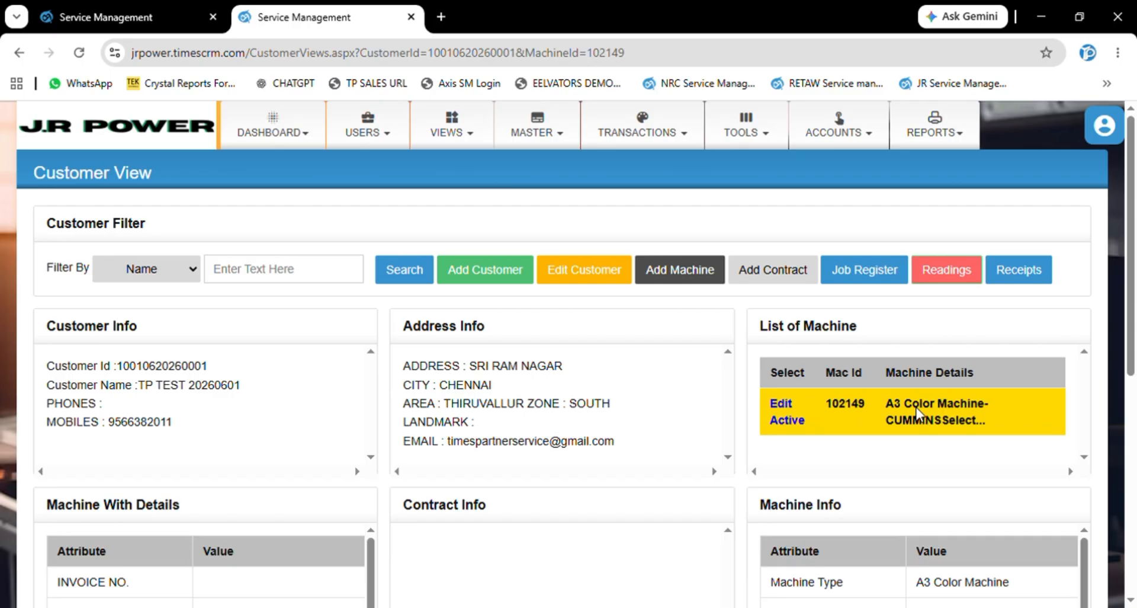
left_click(794, 273)
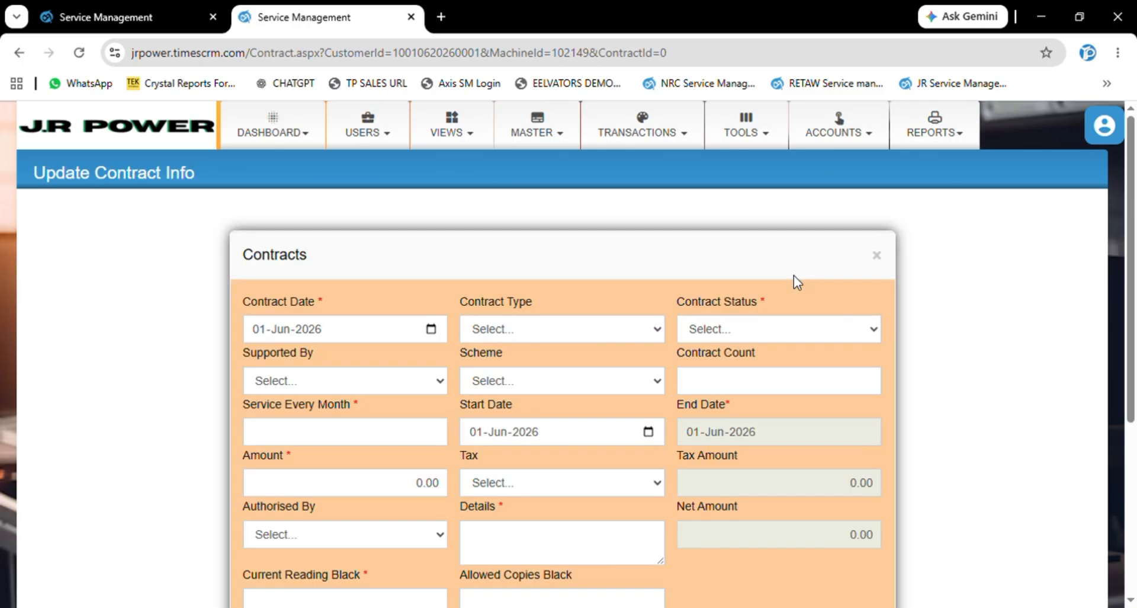
- Set the contract's type to AMC, status to AMC, supported by to JR POWER and scheme to AMC
left_click(486, 327)
left_click(512, 392)
left_click(782, 327)
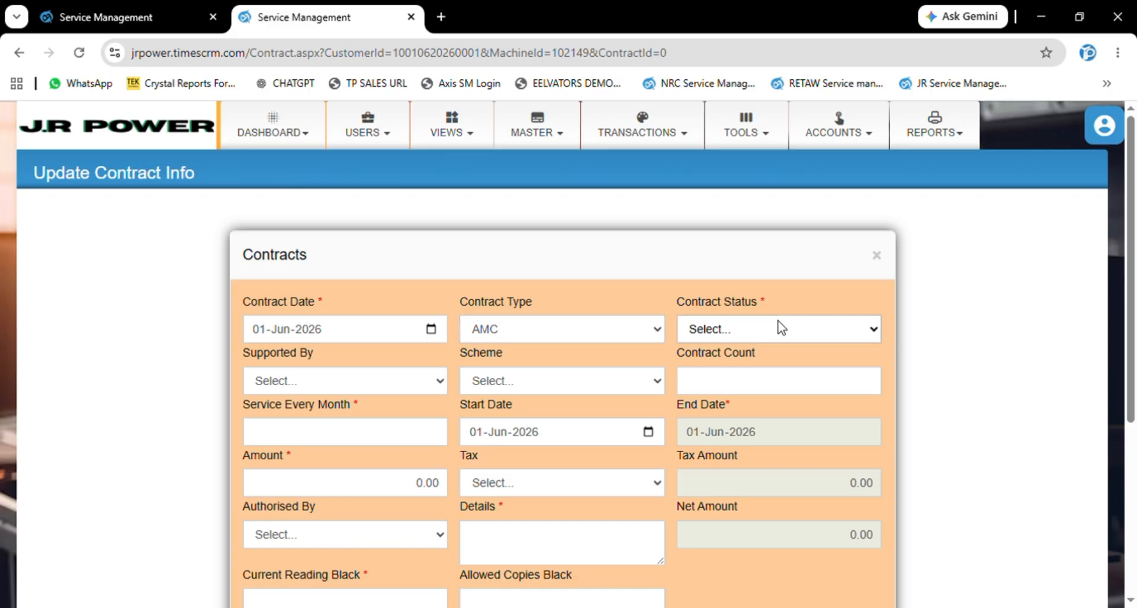
left_click(757, 386)
left_click(285, 385)
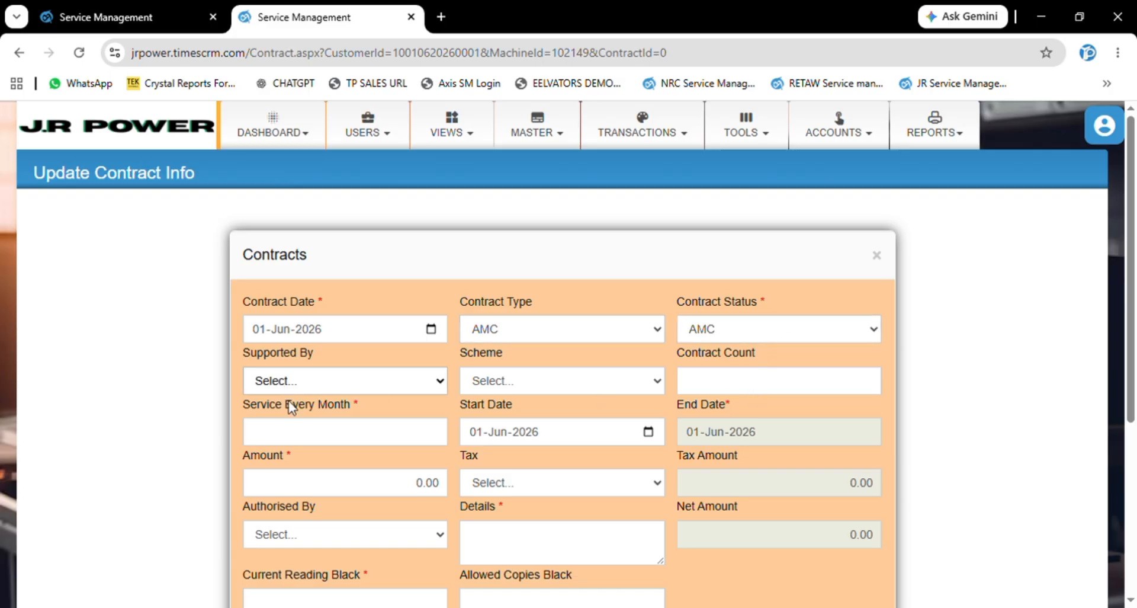
left_click(296, 435)
left_click(538, 381)
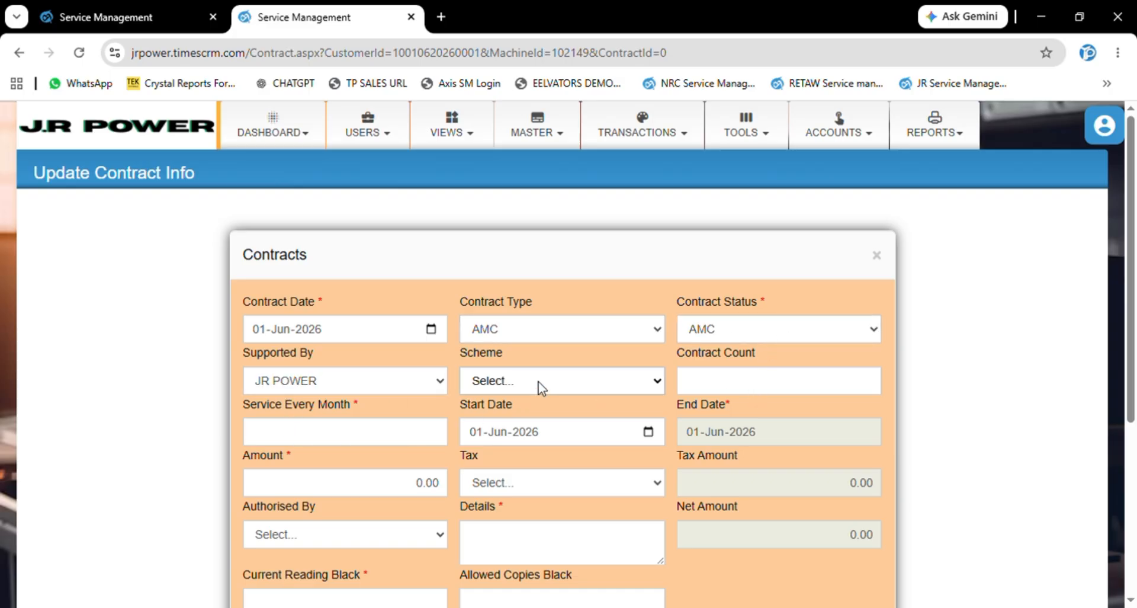
left_click(531, 440)
- Set the contract count to 4, service every month to 3 and the start date to 01-Jun-2025
left_click(764, 392)
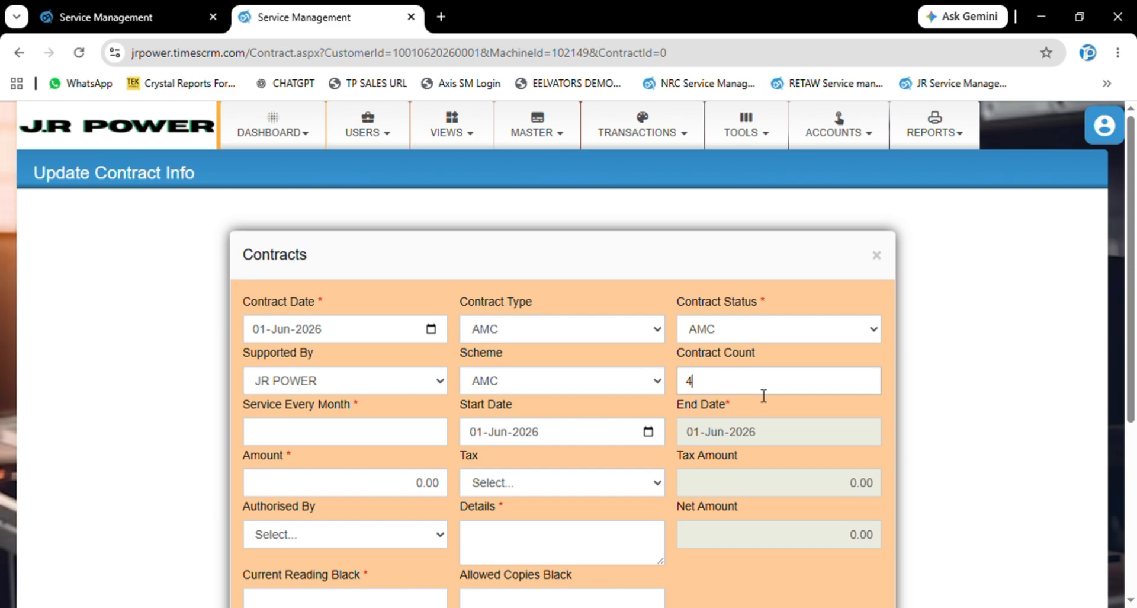
left_click(411, 437)
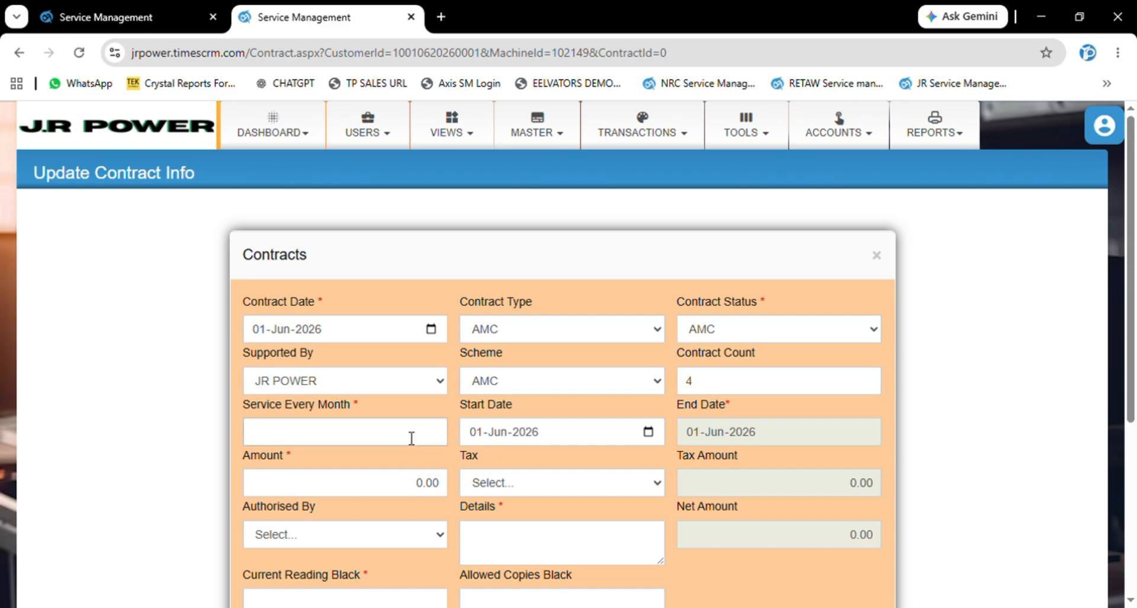
left_click(568, 444)
type("2025")
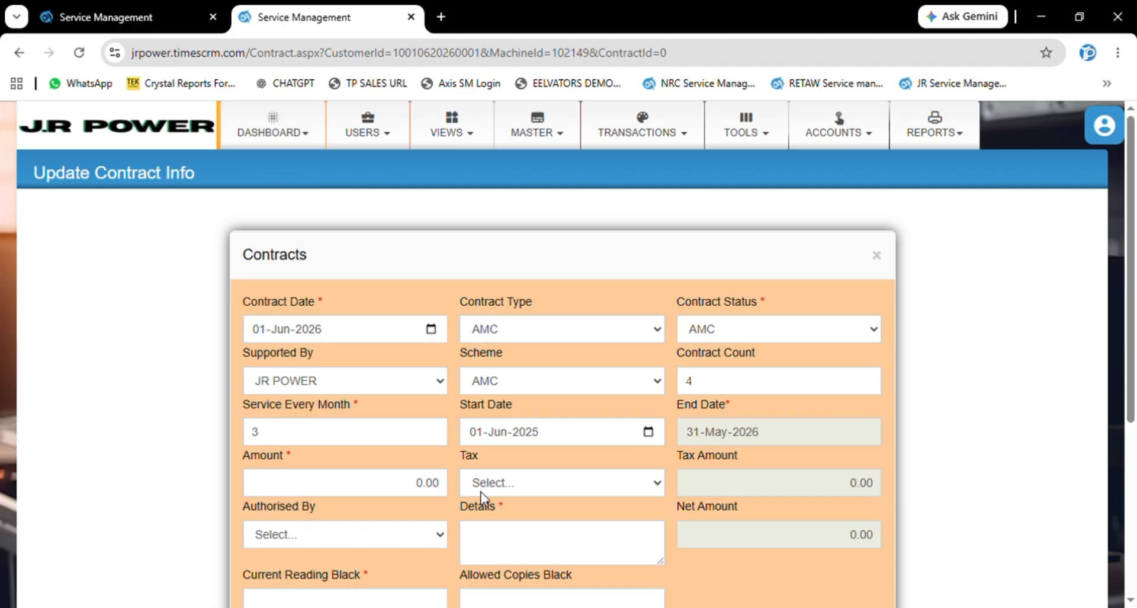
- Set the contract amount to 1000 with tax IGST@ 18
left_click(388, 495)
type("1000")
key("Tab")
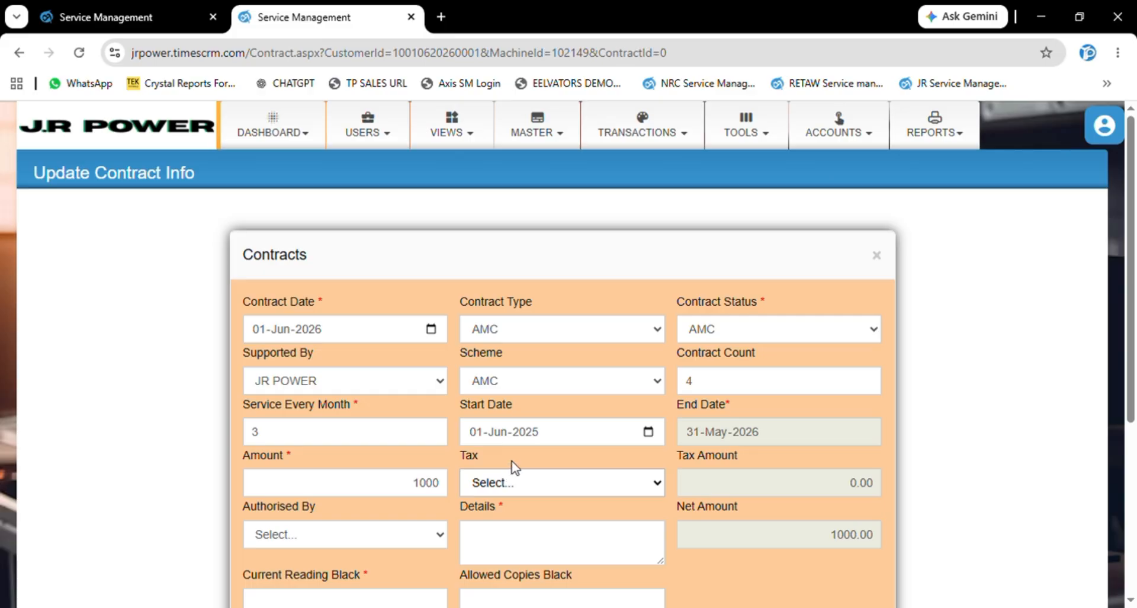
key("Down")
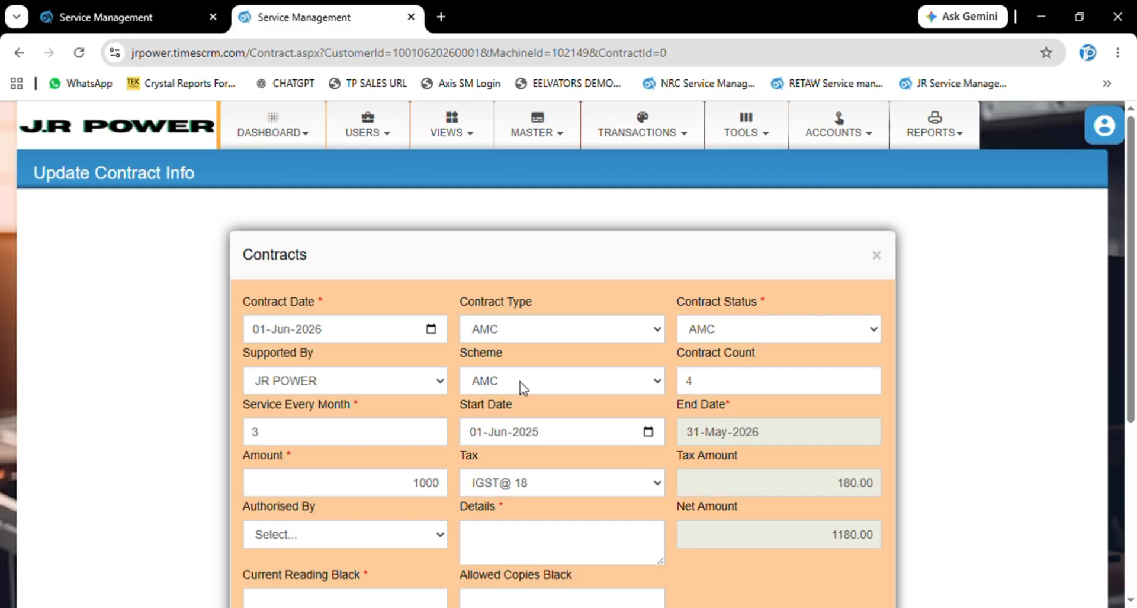
- Assign the A3 Color Machine - CUMMINS to the contract and save it
scroll(771, 454, "down", 3)
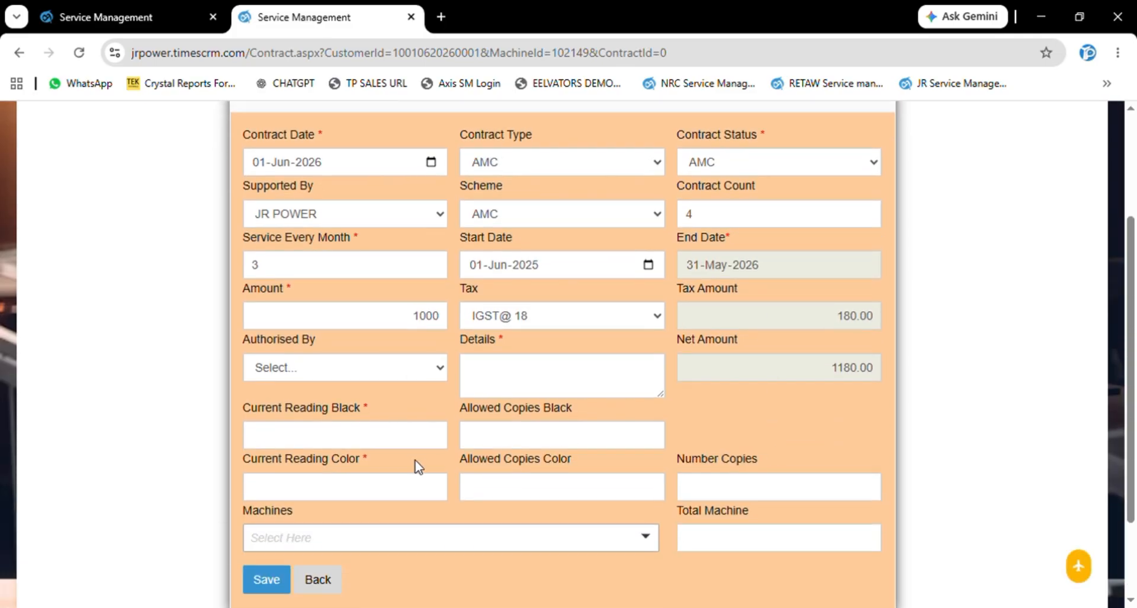
scroll(414, 465, "down", 2)
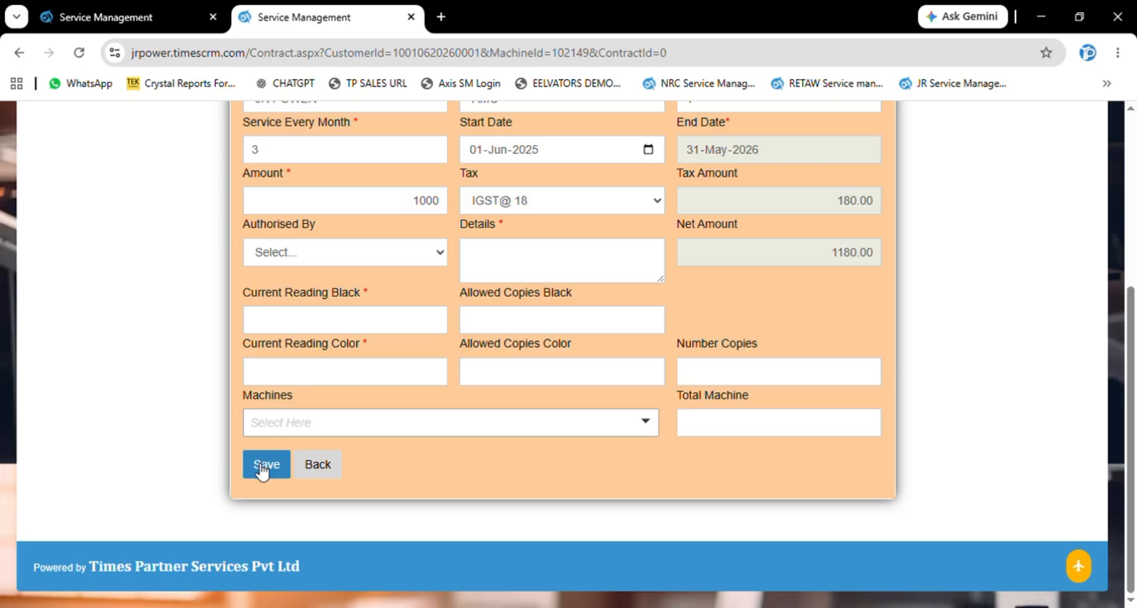
left_click(284, 423)
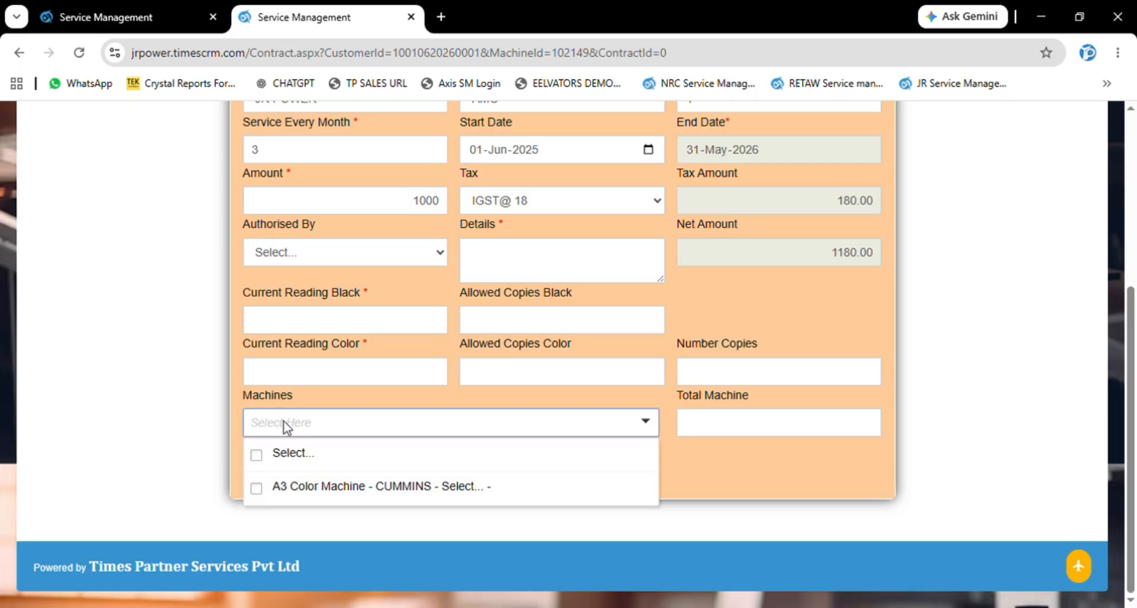
left_click(261, 489)
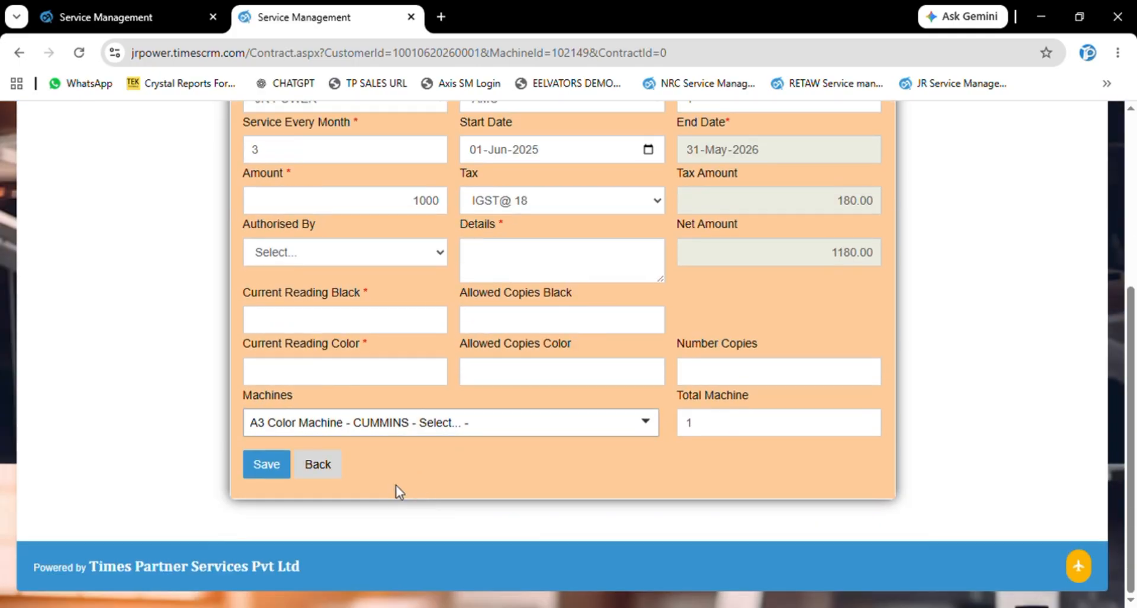
left_click(267, 465)
left_click(635, 382)
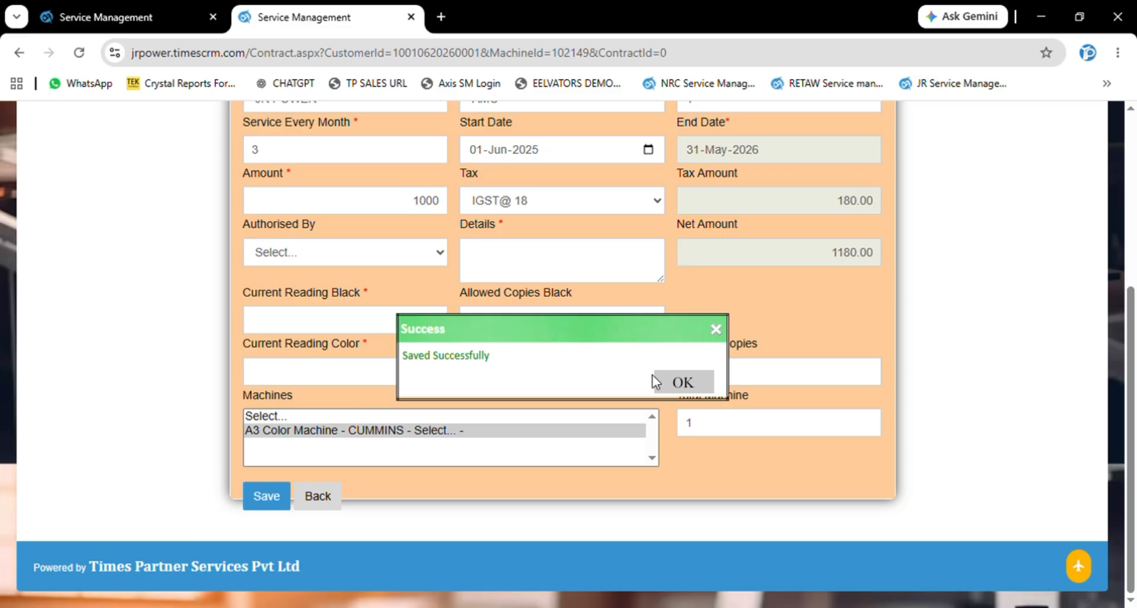
left_click(675, 385)
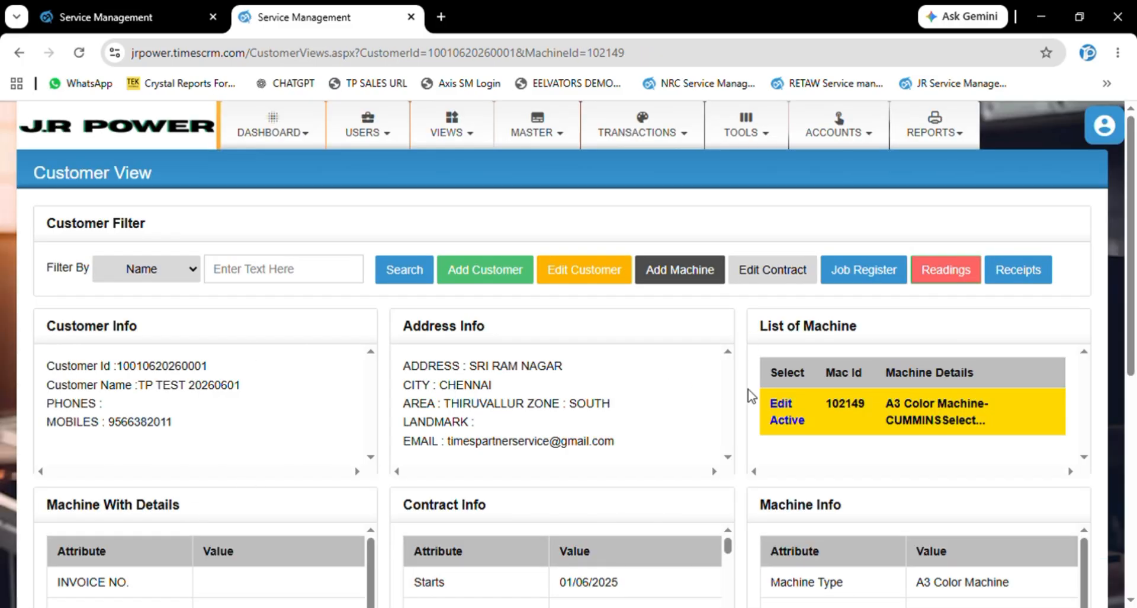
- Start a job for the customer's machine with main complaint Pouch, allocated technician Timesuser and complaint details TESTING
scroll(751, 394, "down", 4)
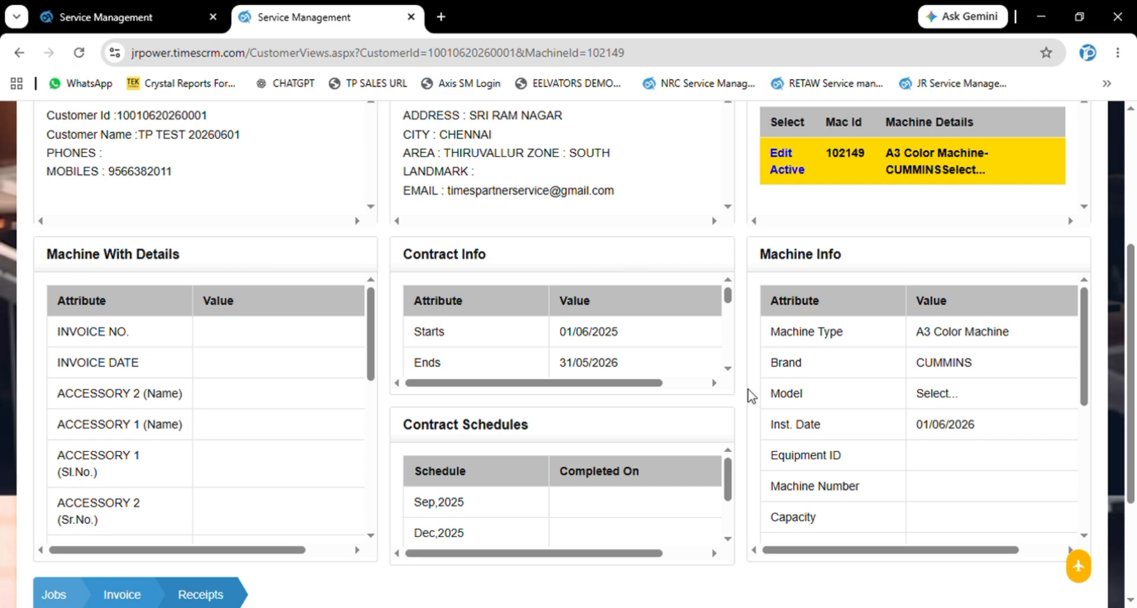
scroll(751, 394, "up", 1)
scroll(751, 395, "up", 3)
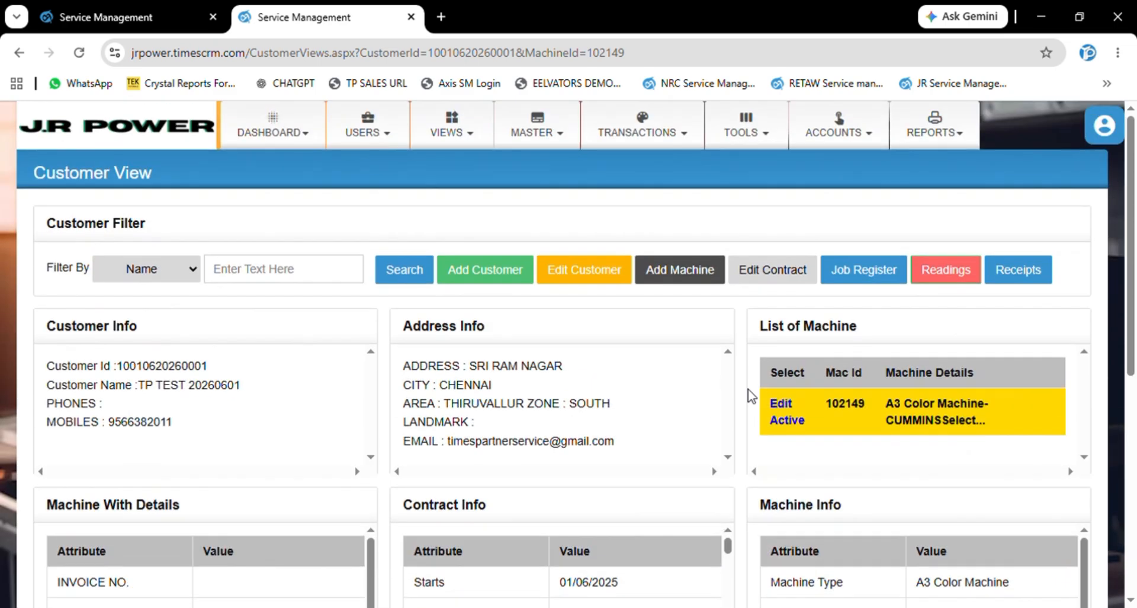
scroll(751, 396, "down", 3)
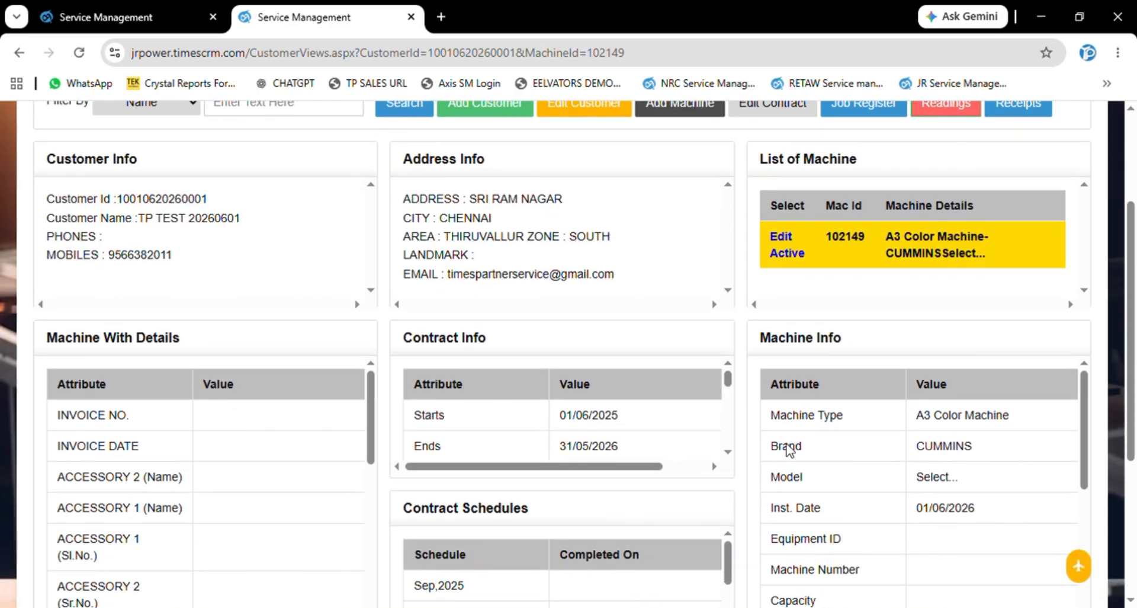
scroll(792, 477, "up", 3)
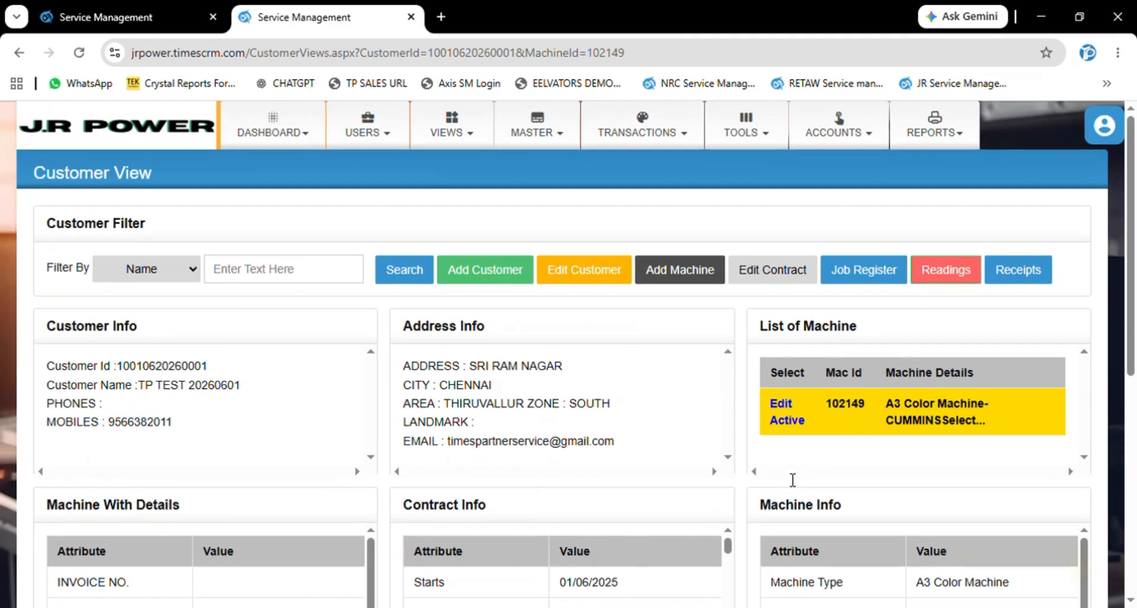
left_click(871, 276)
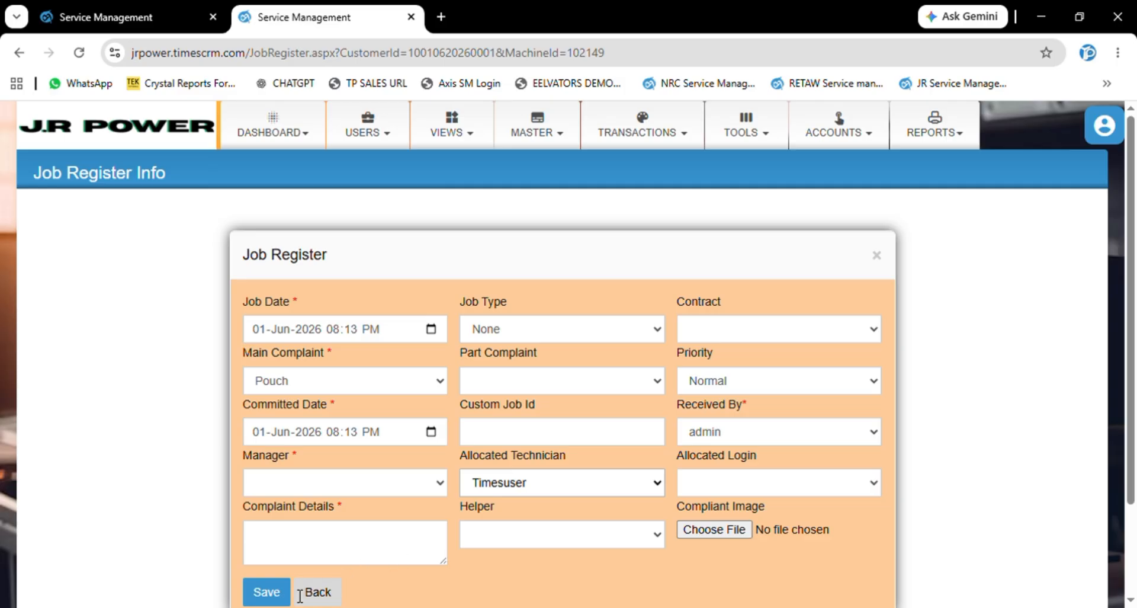
left_click(299, 550)
type("TESTING")
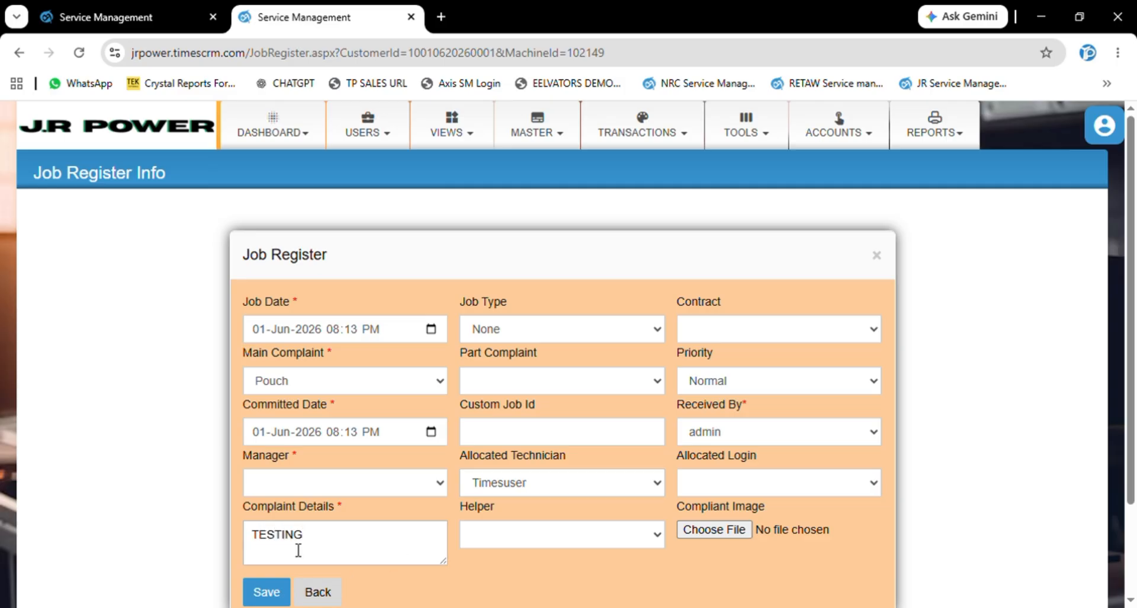
- Save the job and return to the customer view
scroll(299, 549, "down", 2)
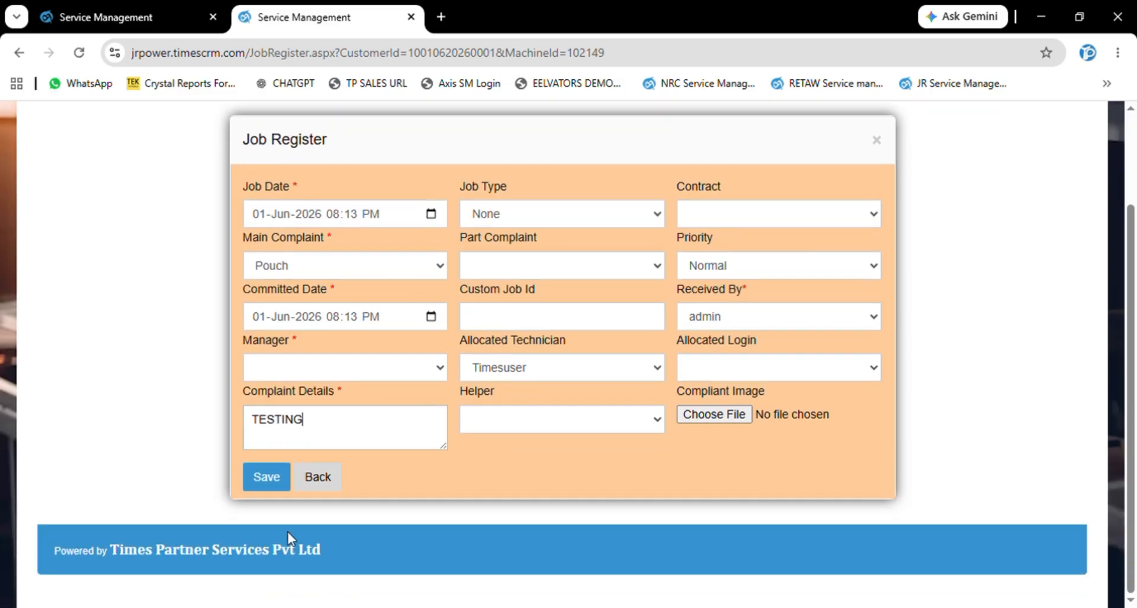
left_click(274, 477)
left_click(614, 382)
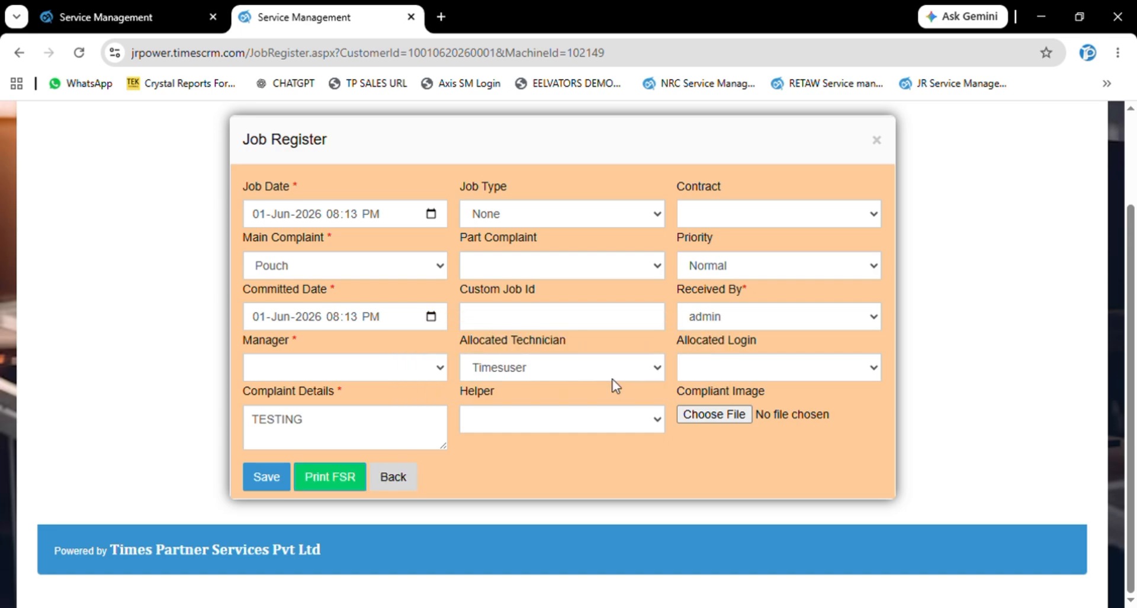
left_click(397, 486)
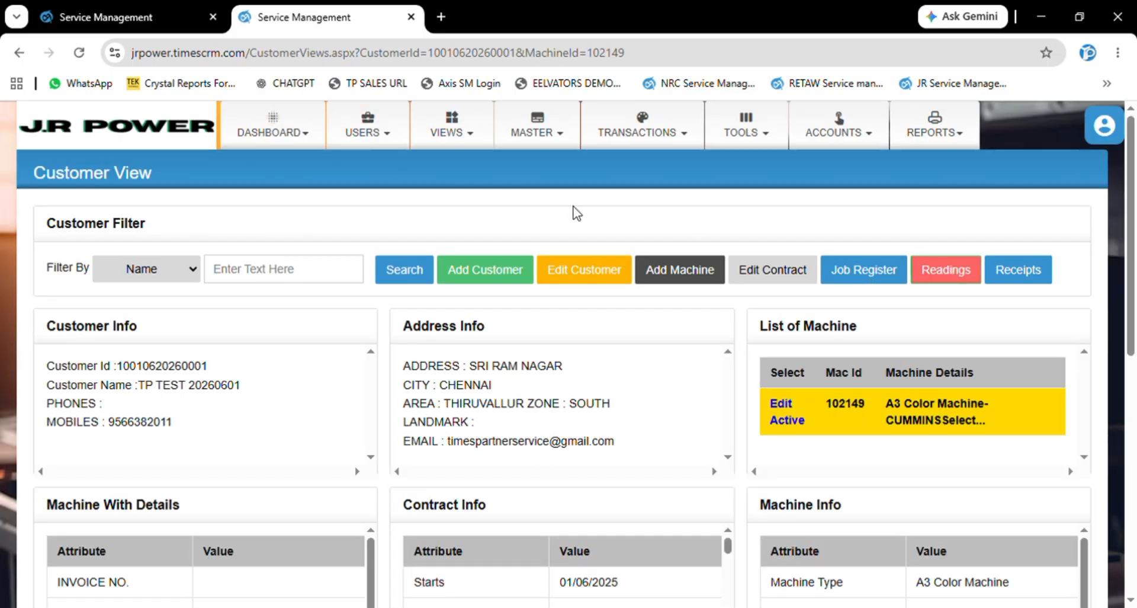
- Open the job view, list the allocated jobs and check the customer details of the TP TEST 20260601 job
left_click(468, 133)
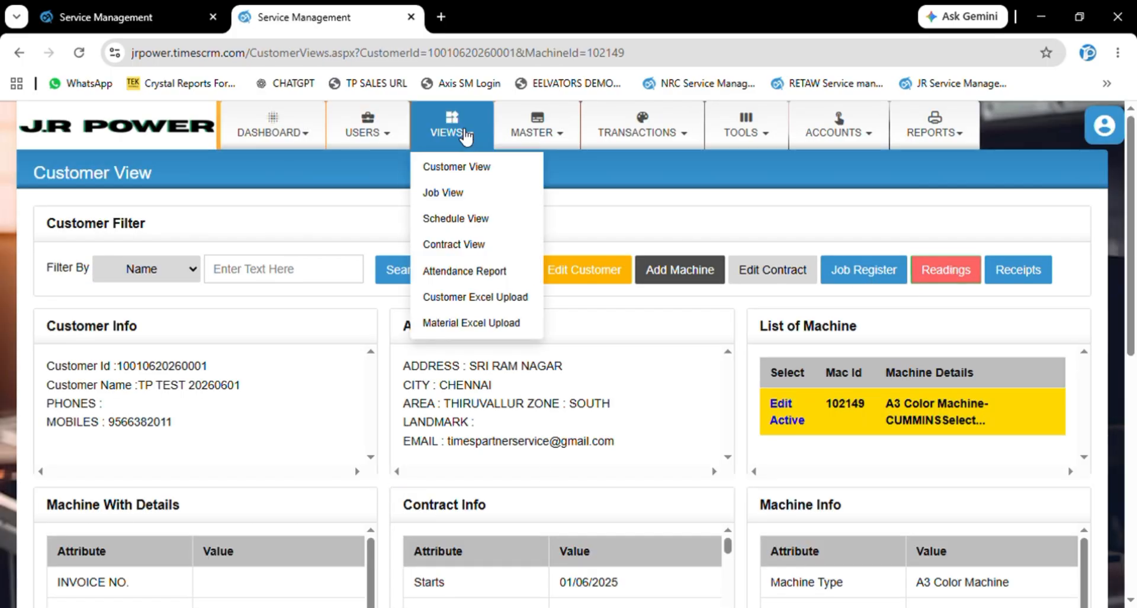
left_click(472, 191)
scroll(424, 394, "down", 2)
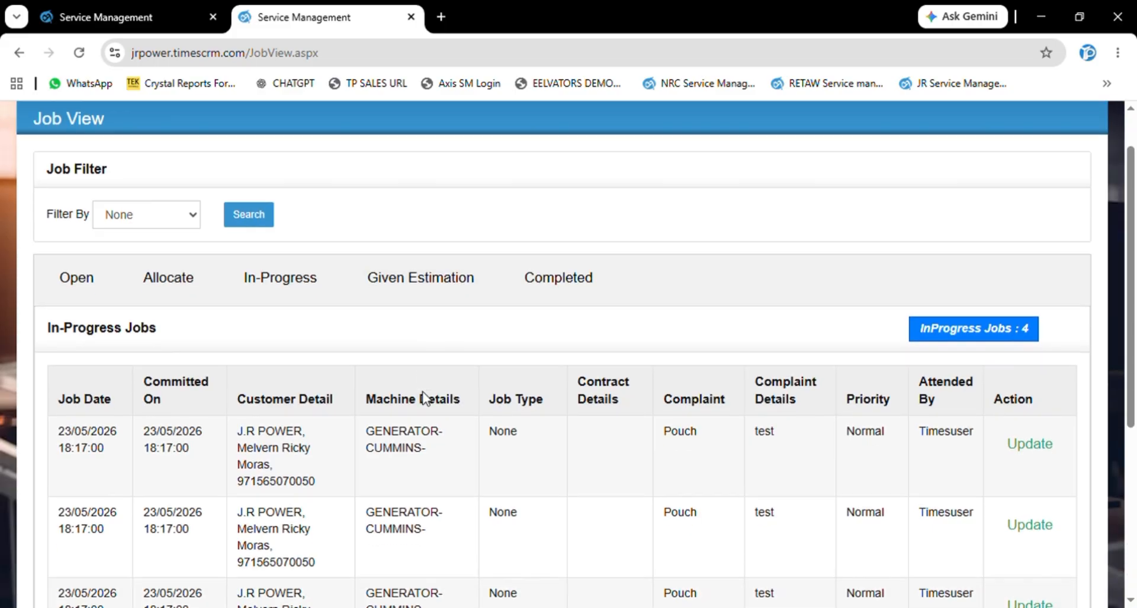
scroll(424, 394, "down", 1)
left_click(179, 262)
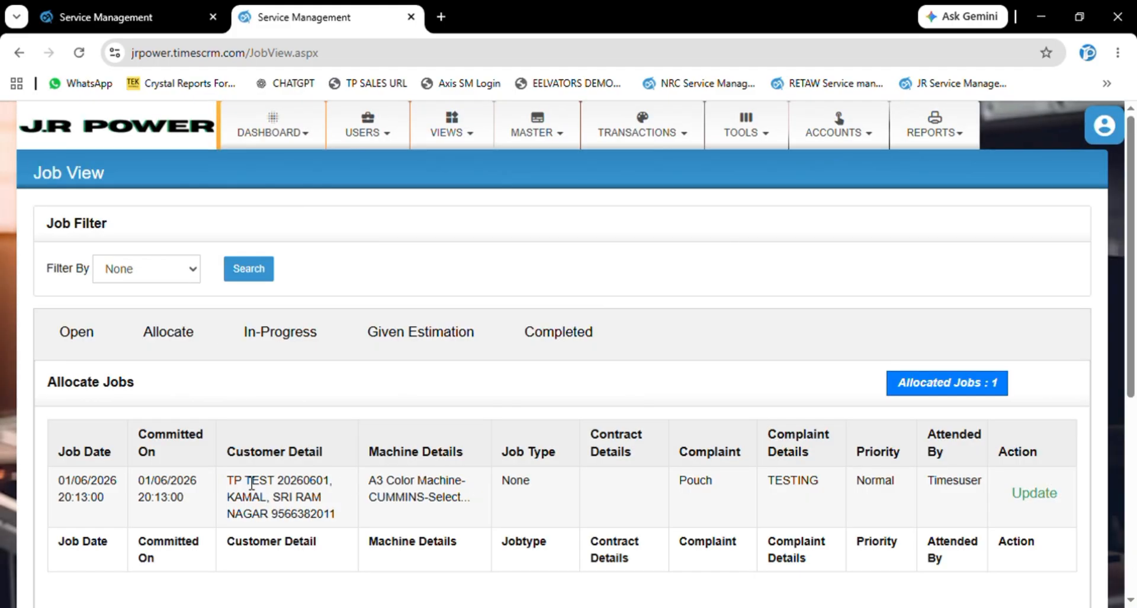
left_click_drag(247, 478, 343, 498)
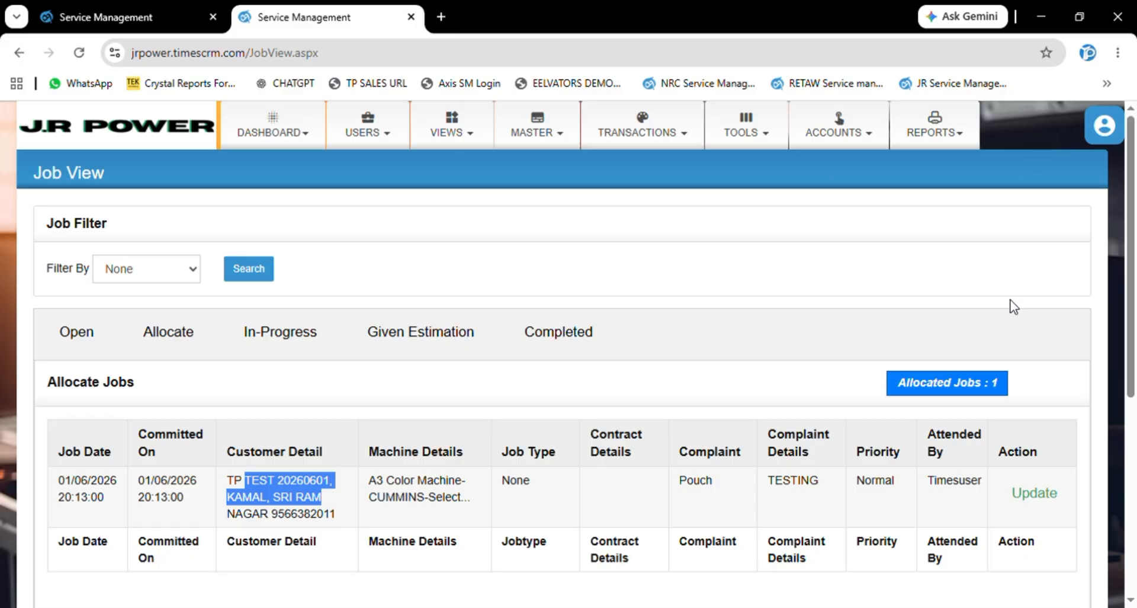
- Open the TP TEST 20260601 job for updating, look over its details and go back
left_click(1032, 495)
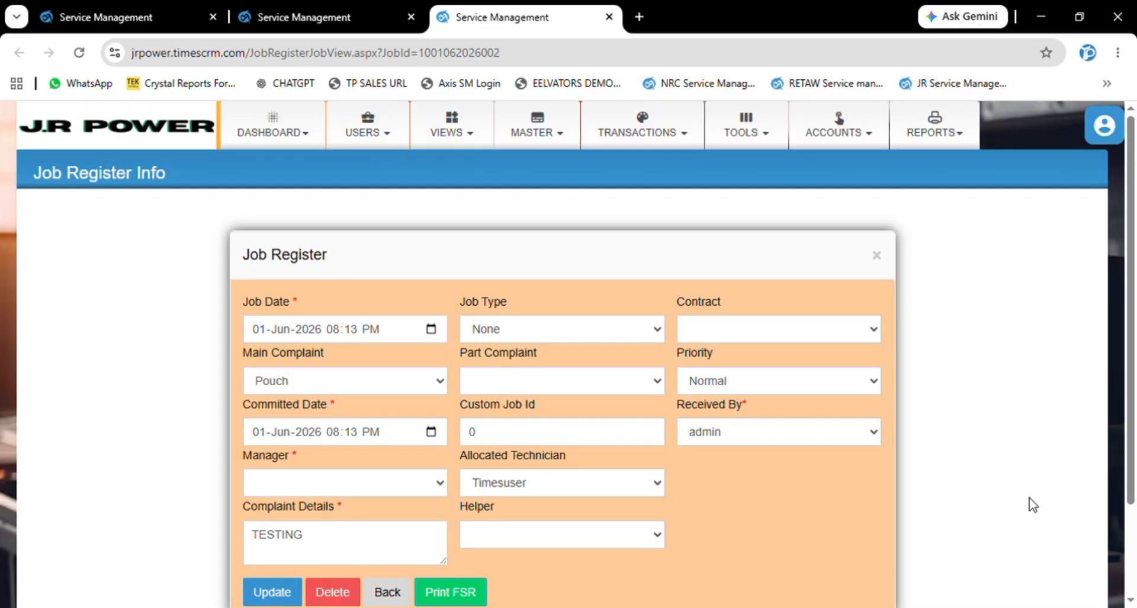
scroll(472, 425, "down", 2)
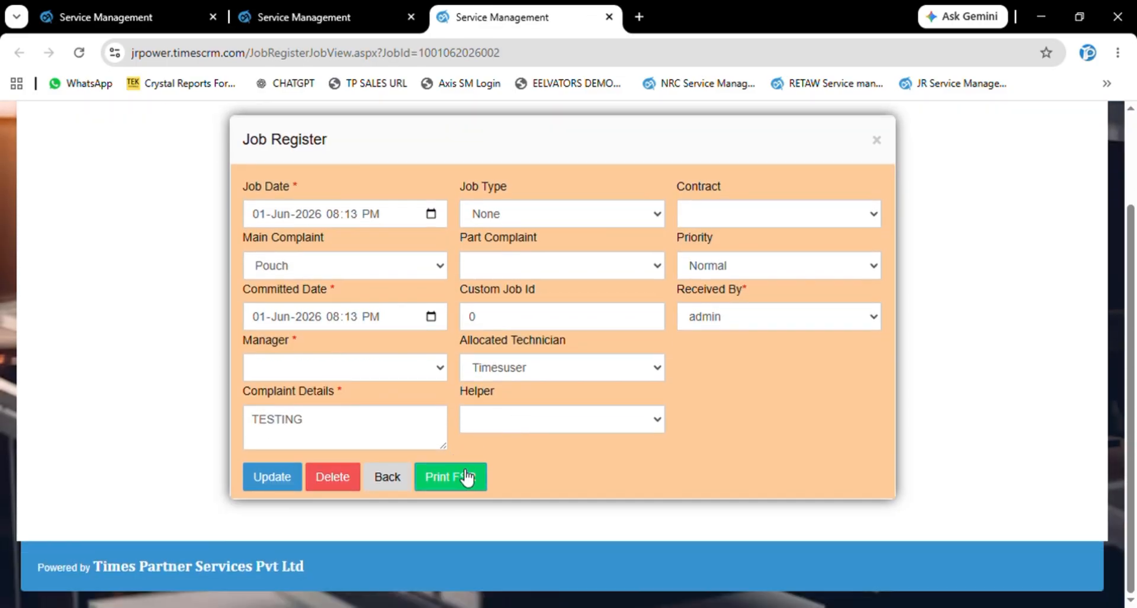
left_click(387, 480)
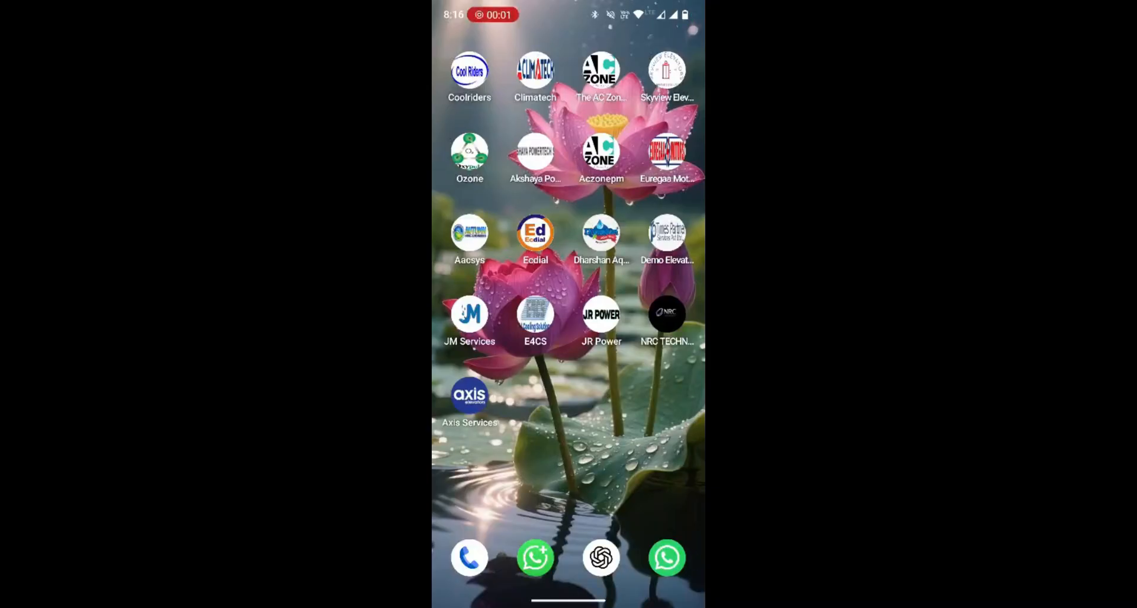
- Open the JR Power mobile app, choose Technician as the login type and enter the username Timesuser
left_click(602, 314)
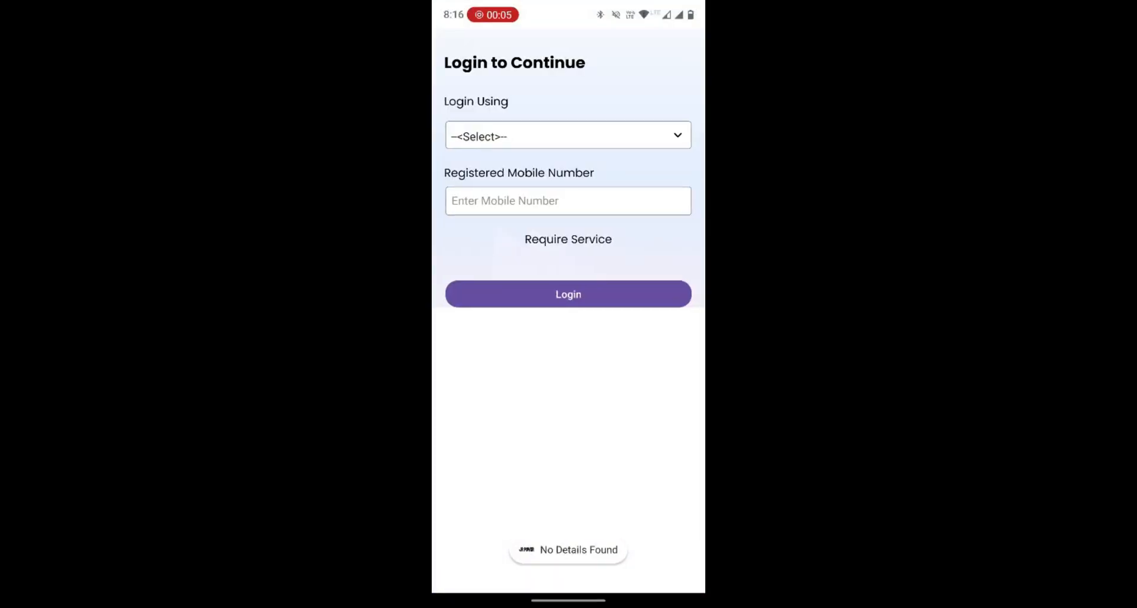
left_click(654, 135)
left_click(578, 213)
left_click(579, 204)
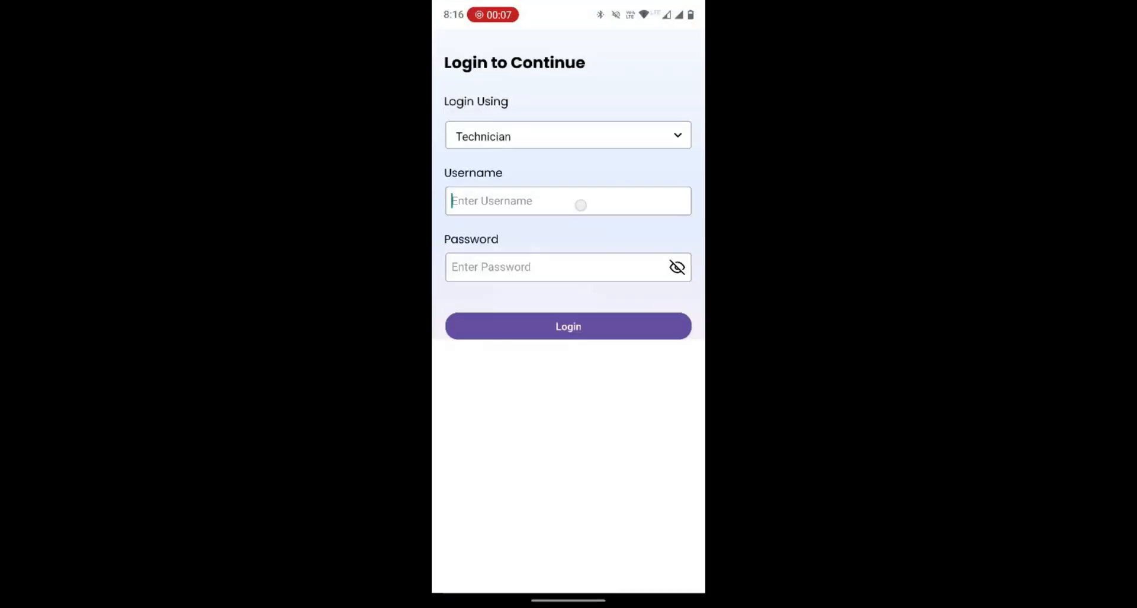
type("Ti")
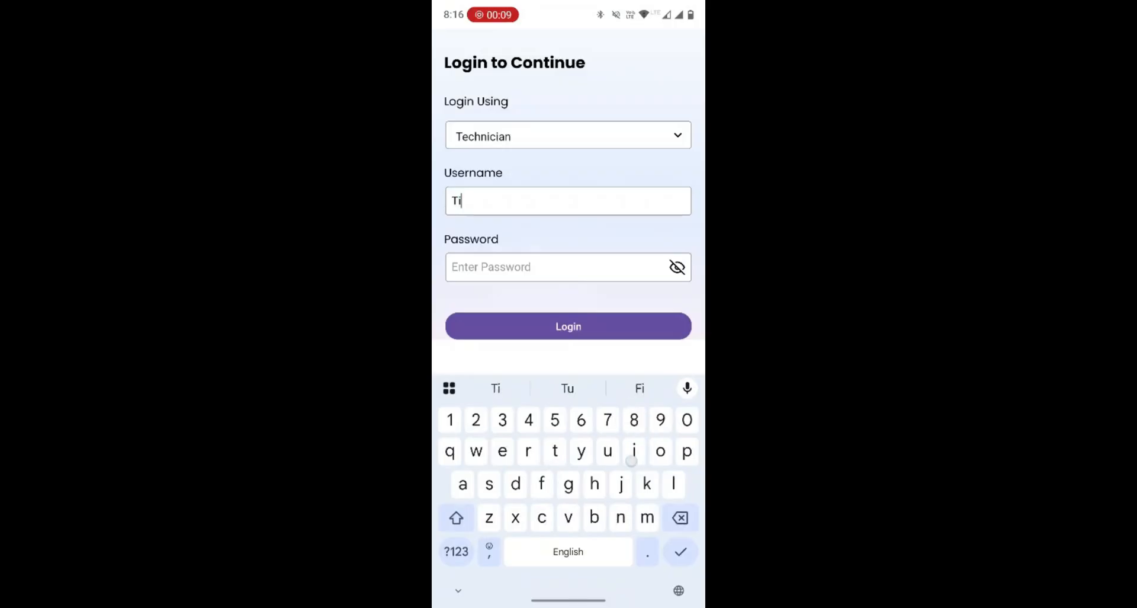
type("mesu")
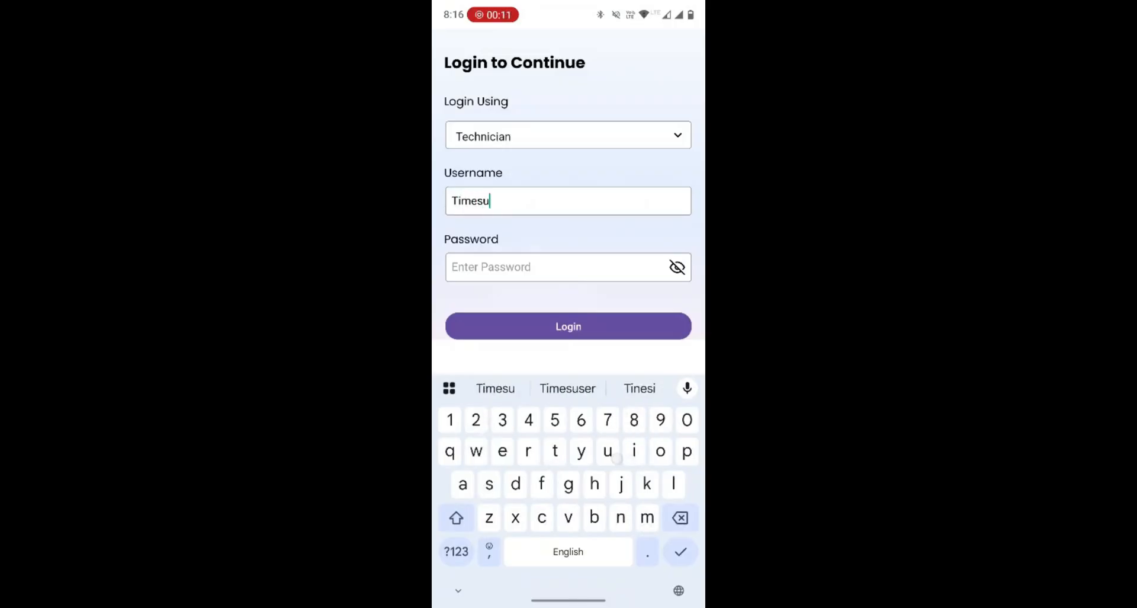
type("ser")
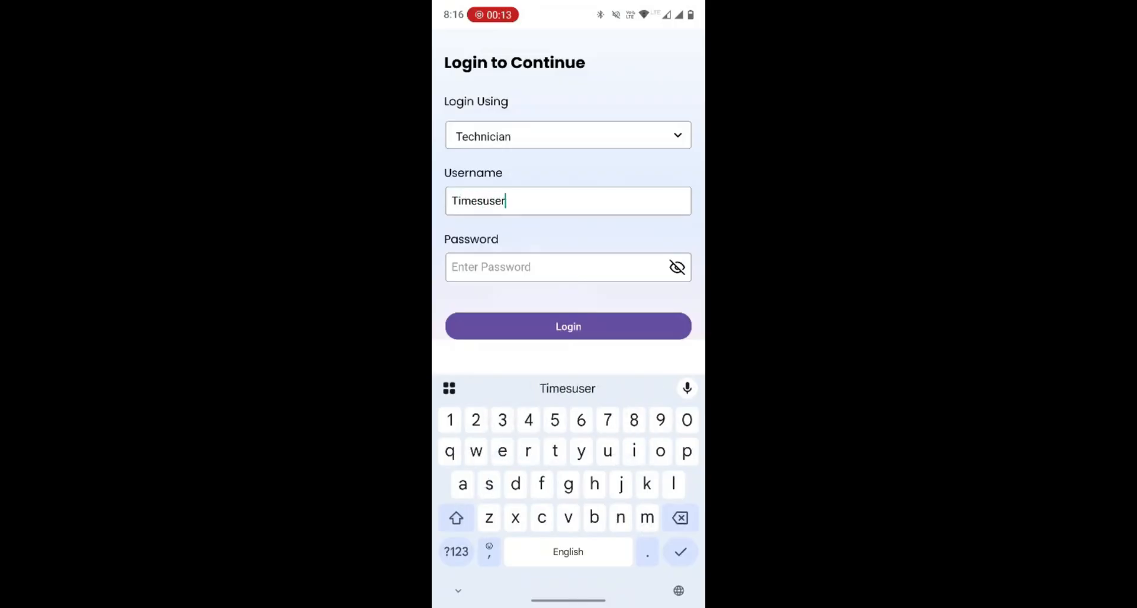
- Enter the technician's account password, log in and decline saving the password
left_click(560, 267)
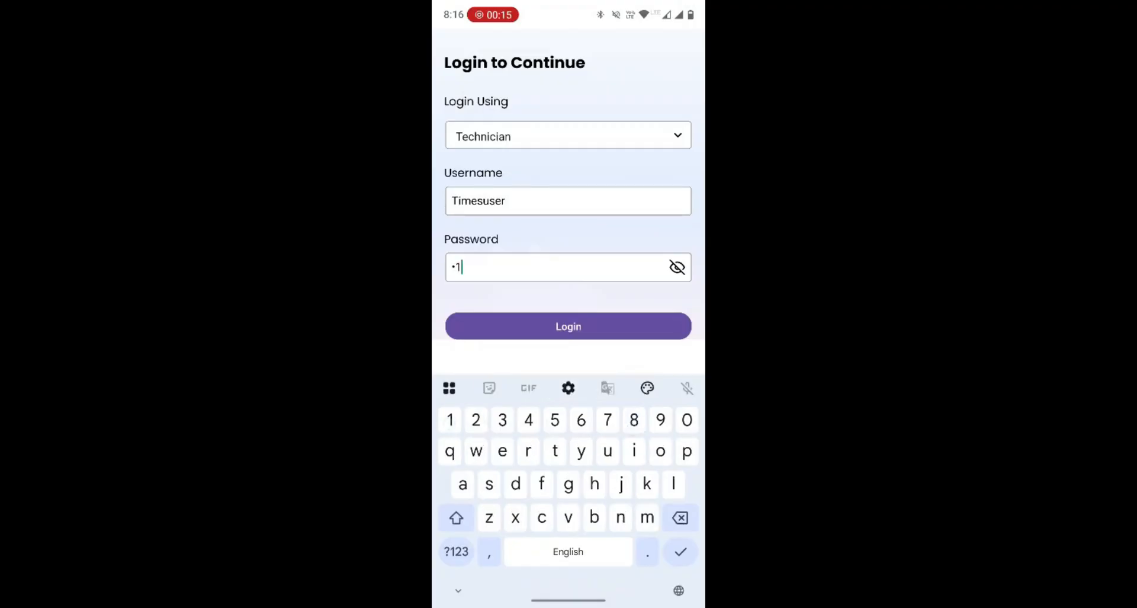
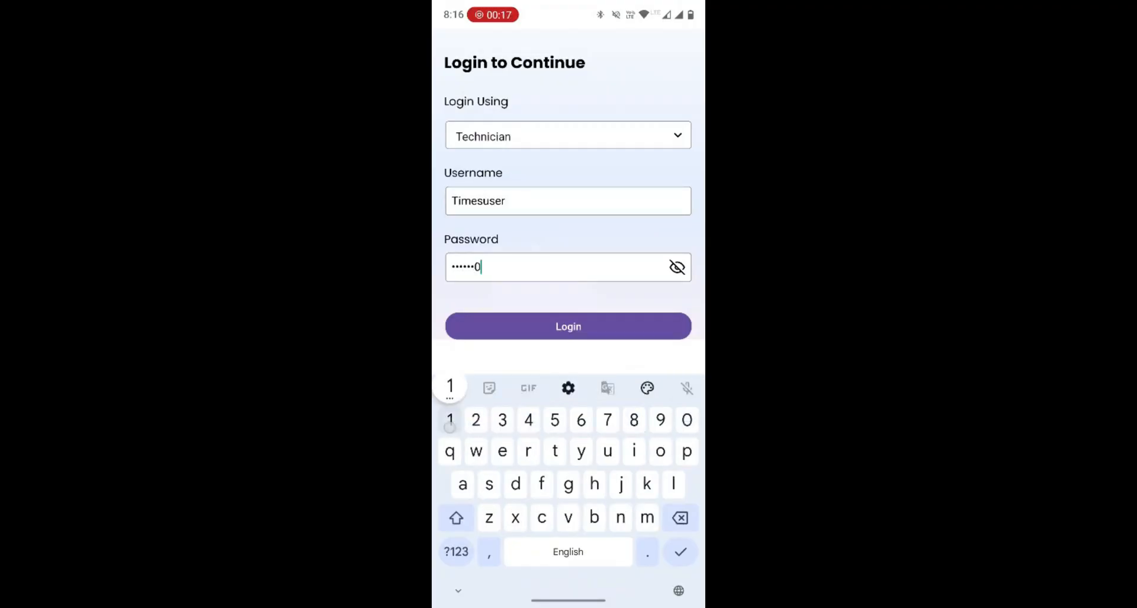
key("Return")
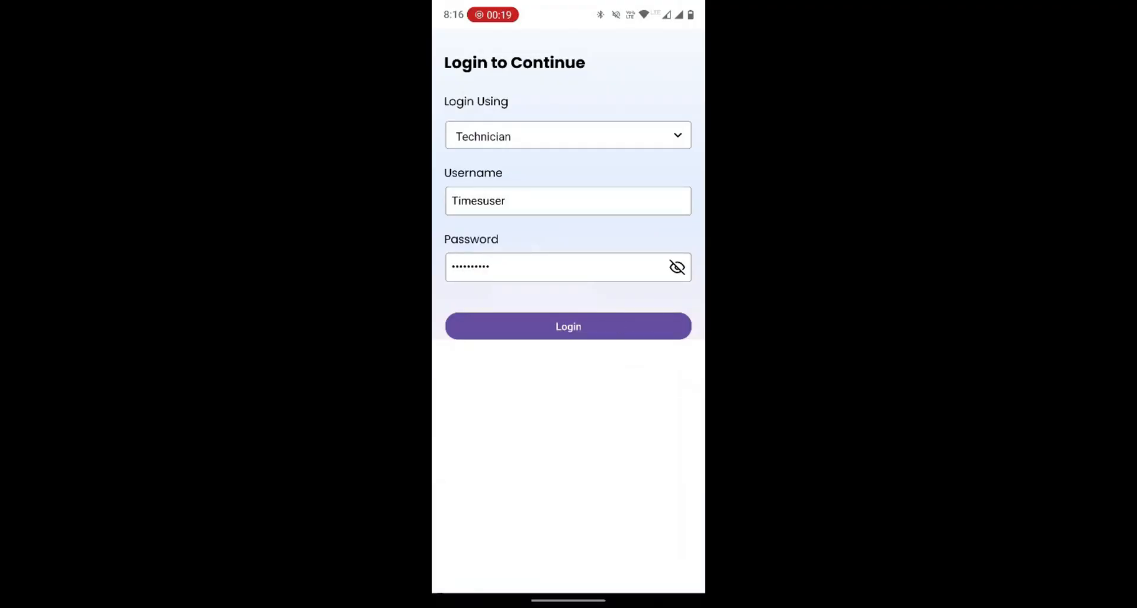
left_click(644, 325)
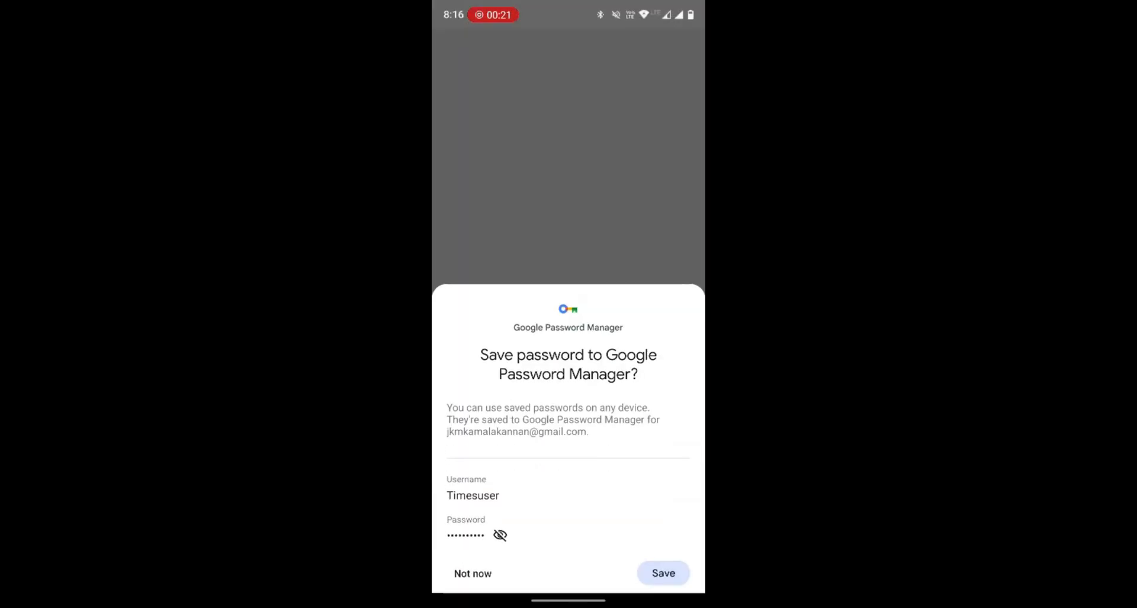
left_click(472, 573)
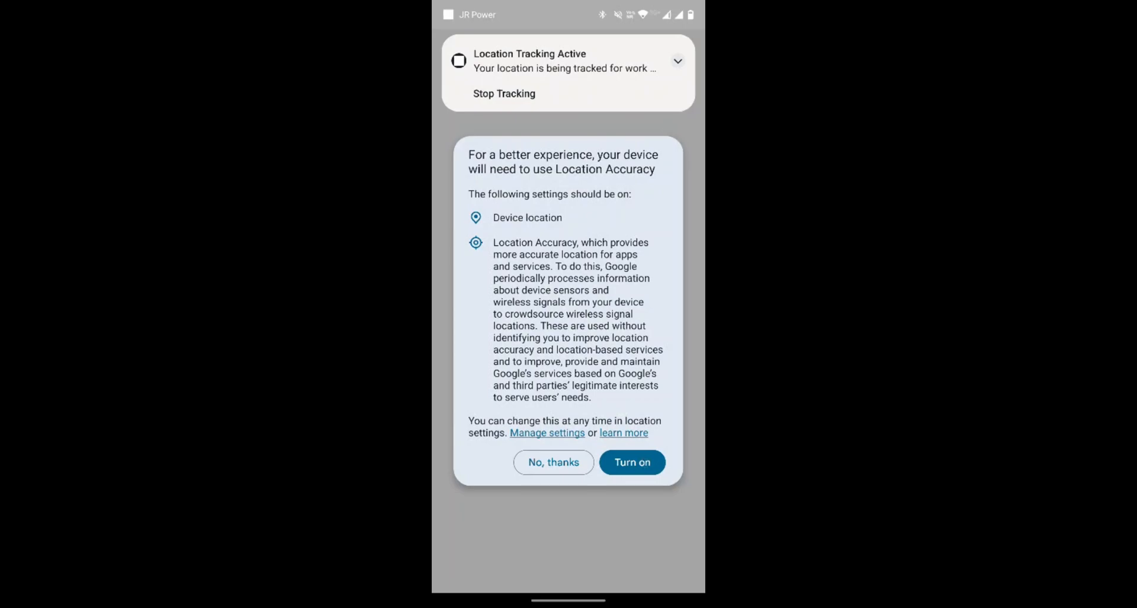
- Turn on device location accuracy and mark the technician's attendance as IN
left_click(633, 463)
left_click(582, 310)
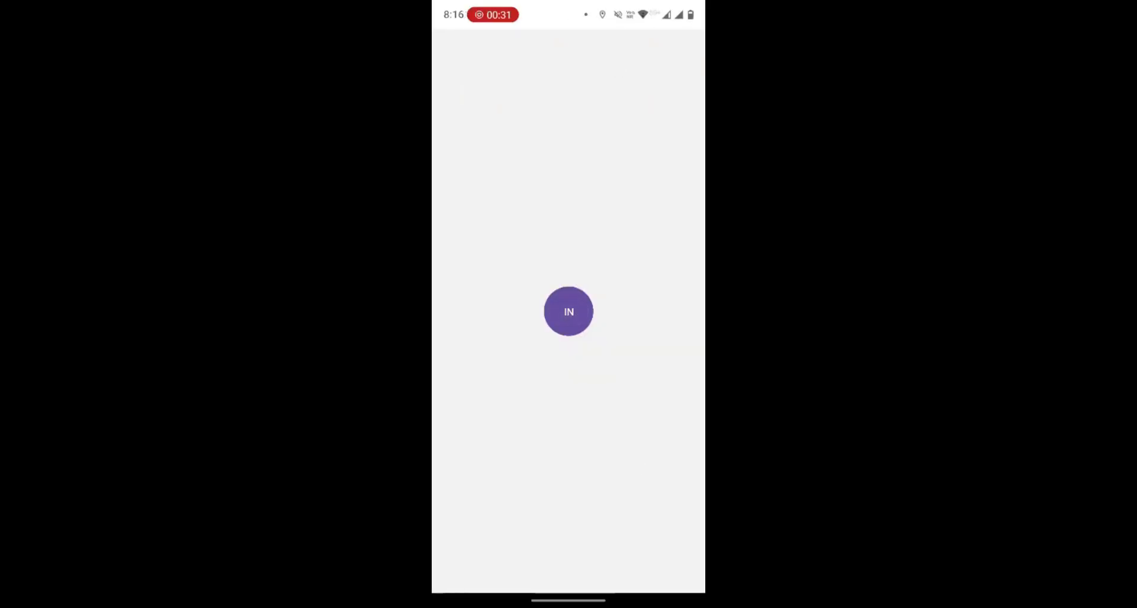
- Refresh the allocated jobs and move the TP TEST 20260601 Pouch job to In-Progress
left_click_drag(605, 255, 606, 395)
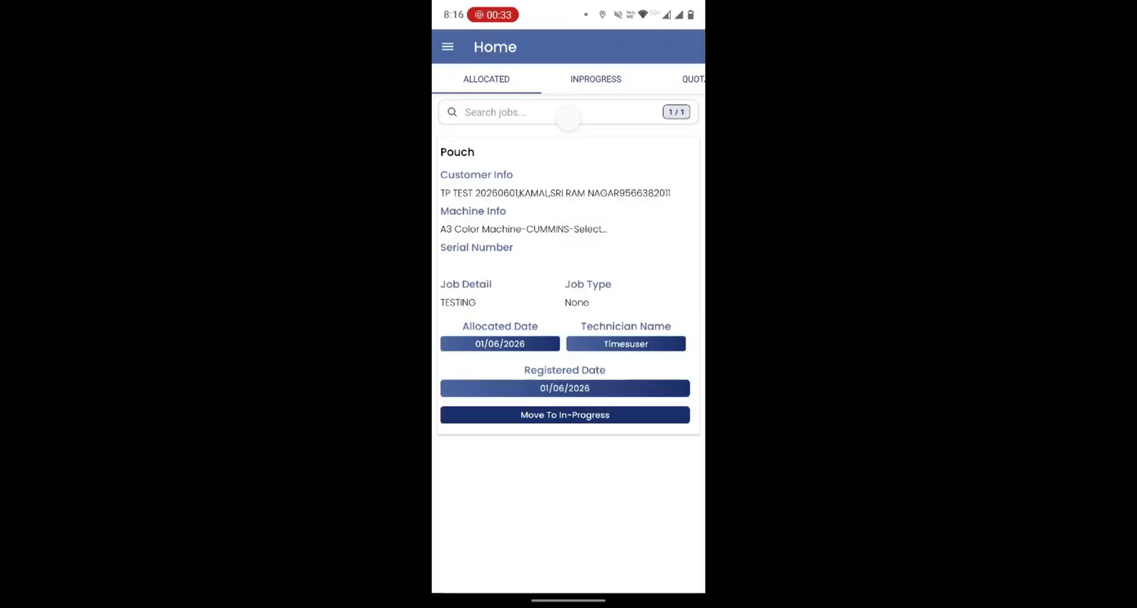
left_click(565, 415)
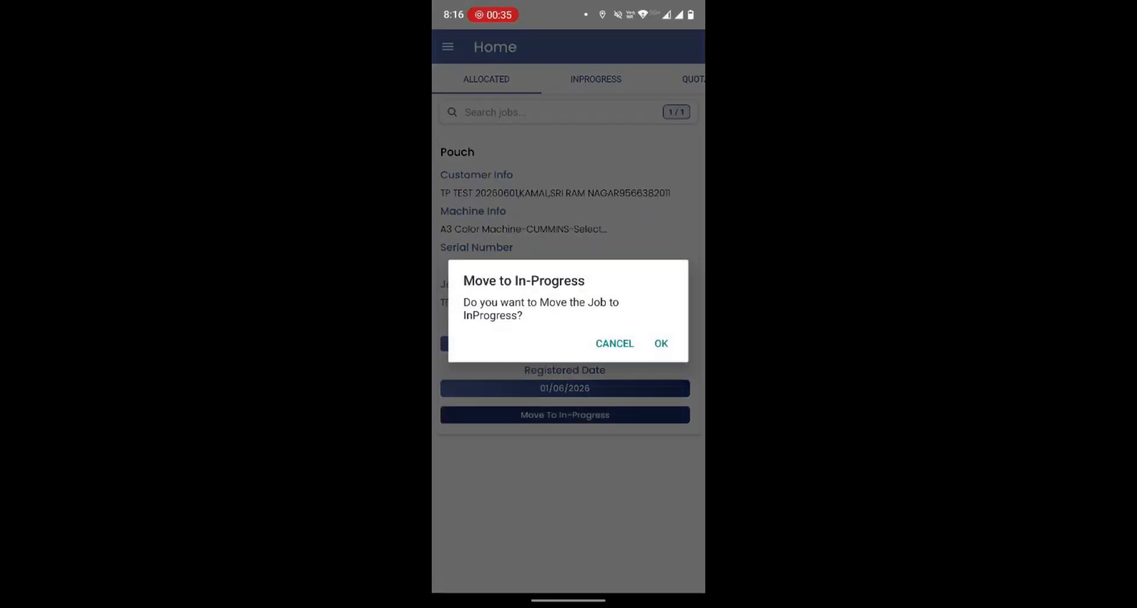
left_click(662, 343)
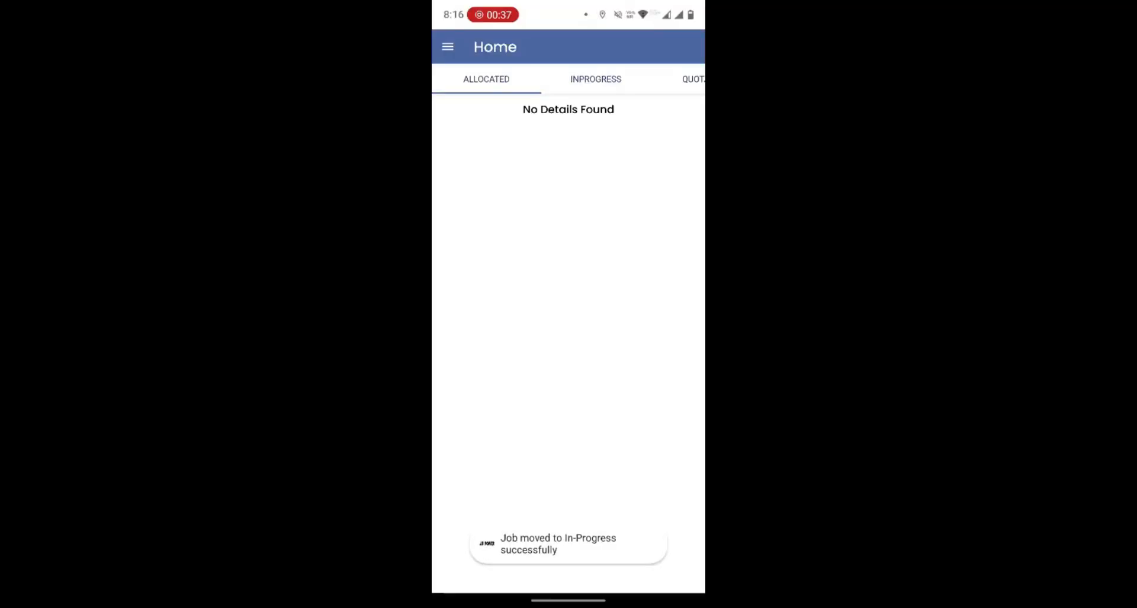
- Record the in time of the in-progress TP TEST 20260601 job as 01-Jun-2026, 6:46 PM
left_click(596, 79)
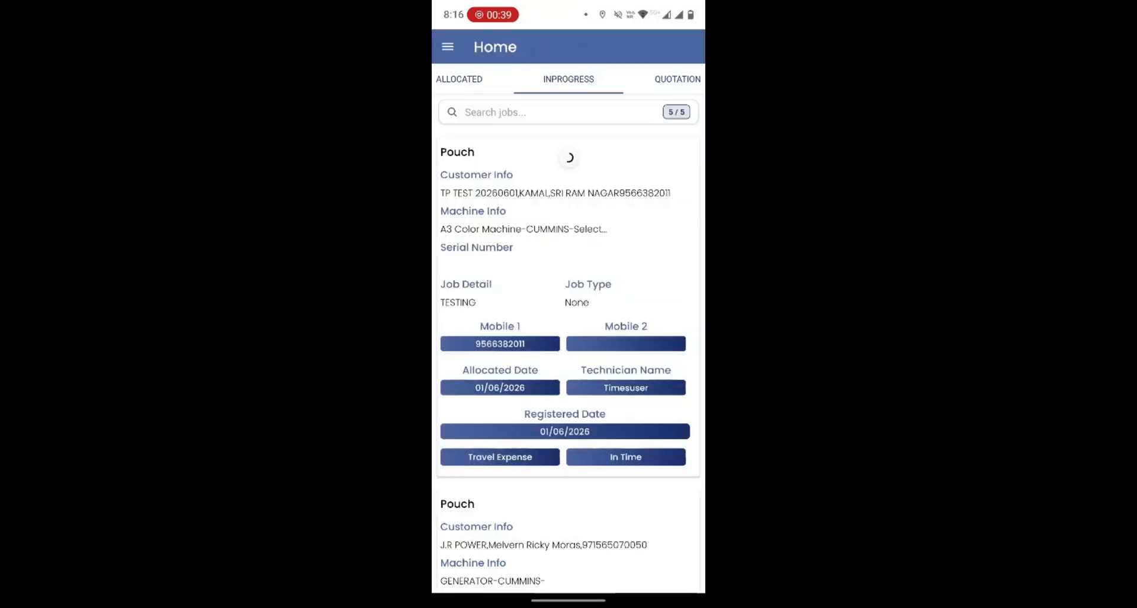
left_click(626, 457)
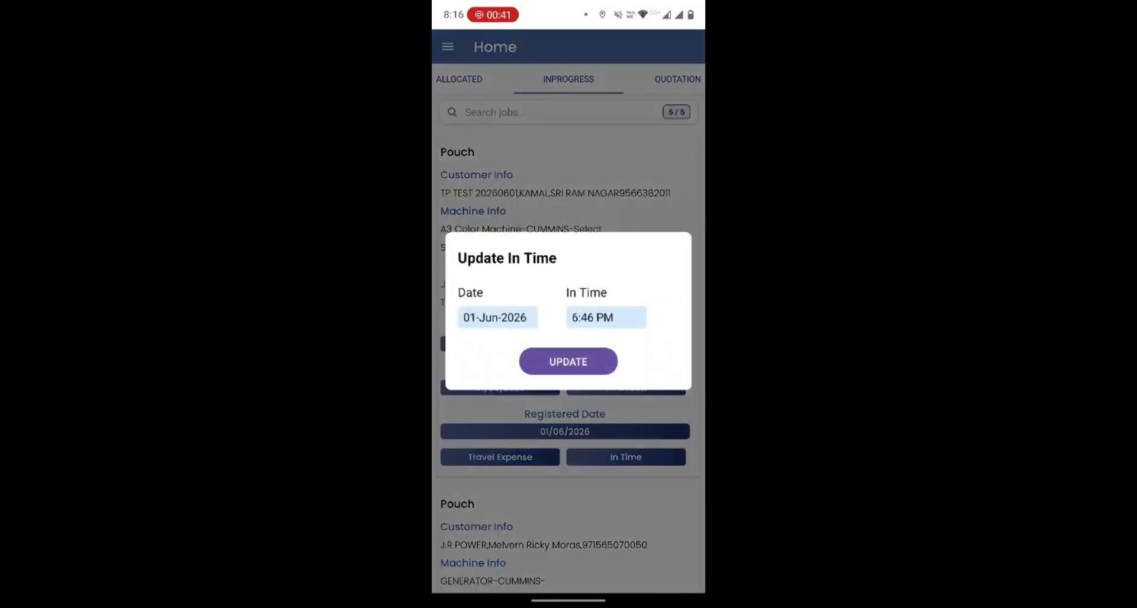
left_click(568, 361)
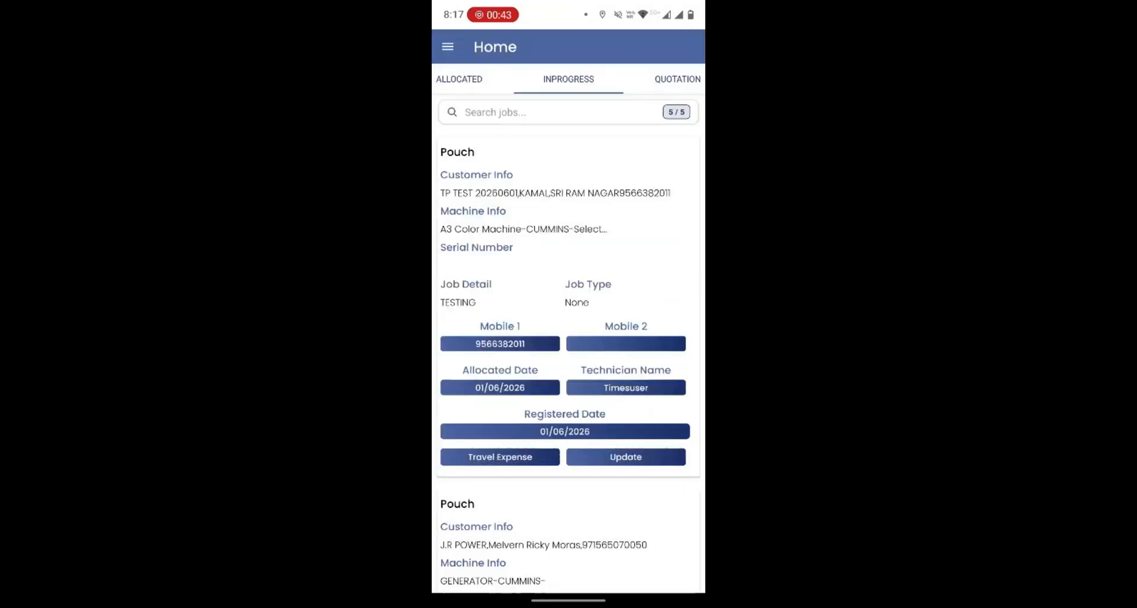
- Set the job's service report to Completed and attach a newly taken camera photo to it
left_click(638, 457)
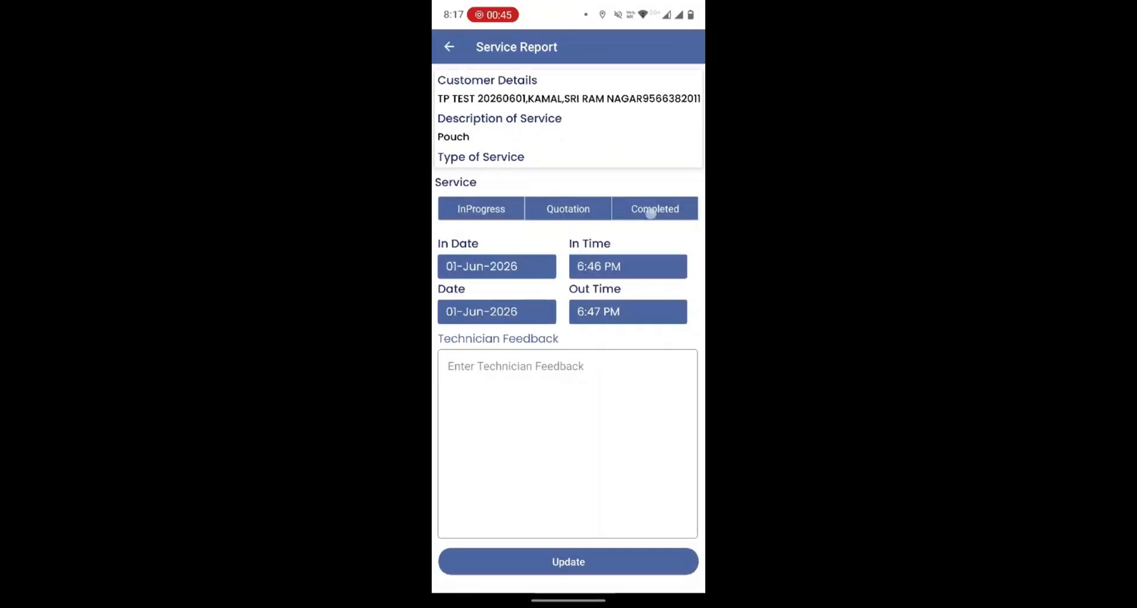
left_click(651, 213)
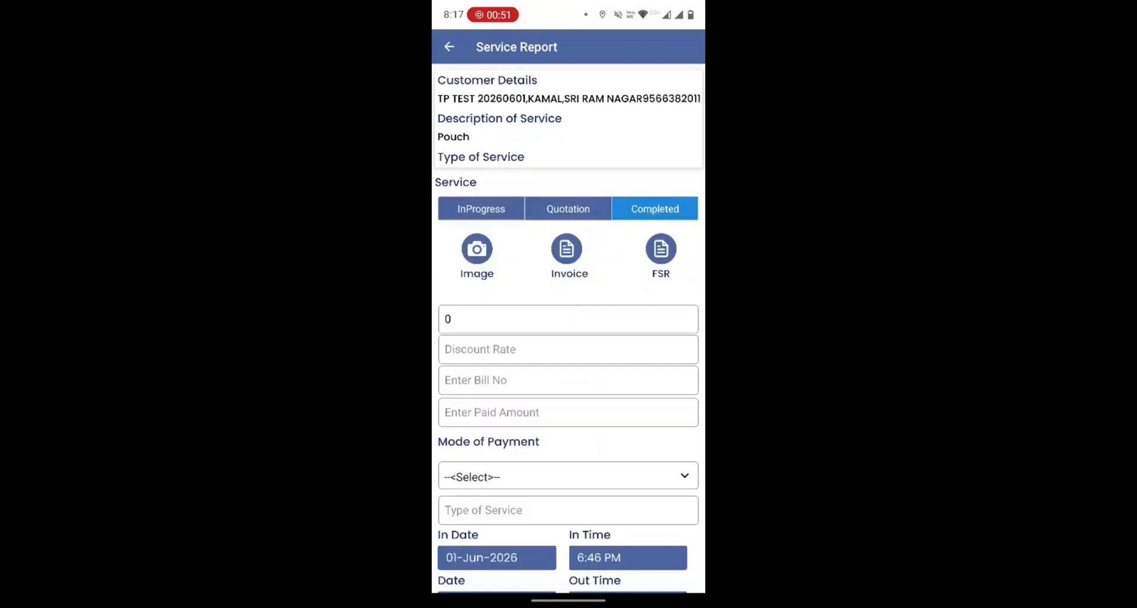
left_click(477, 249)
left_click(497, 96)
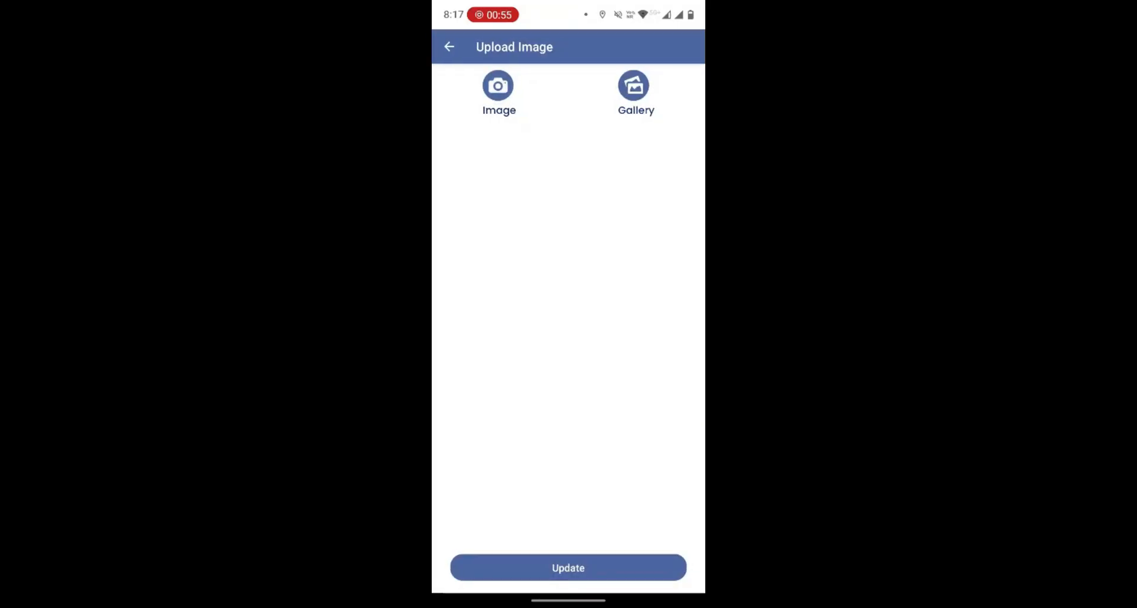
left_click(498, 85)
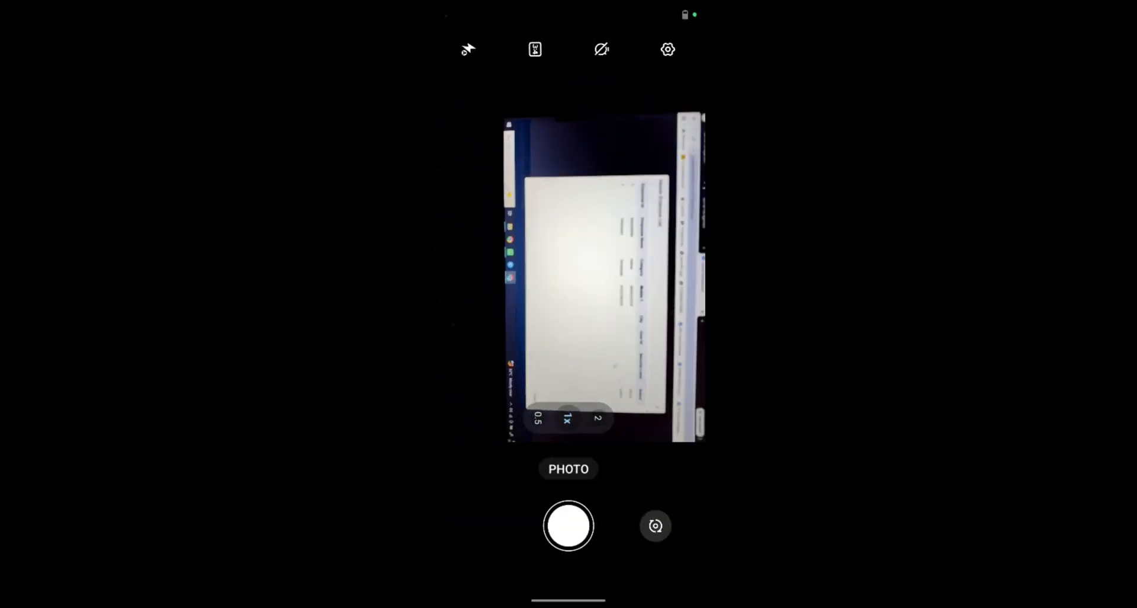
left_click(559, 519)
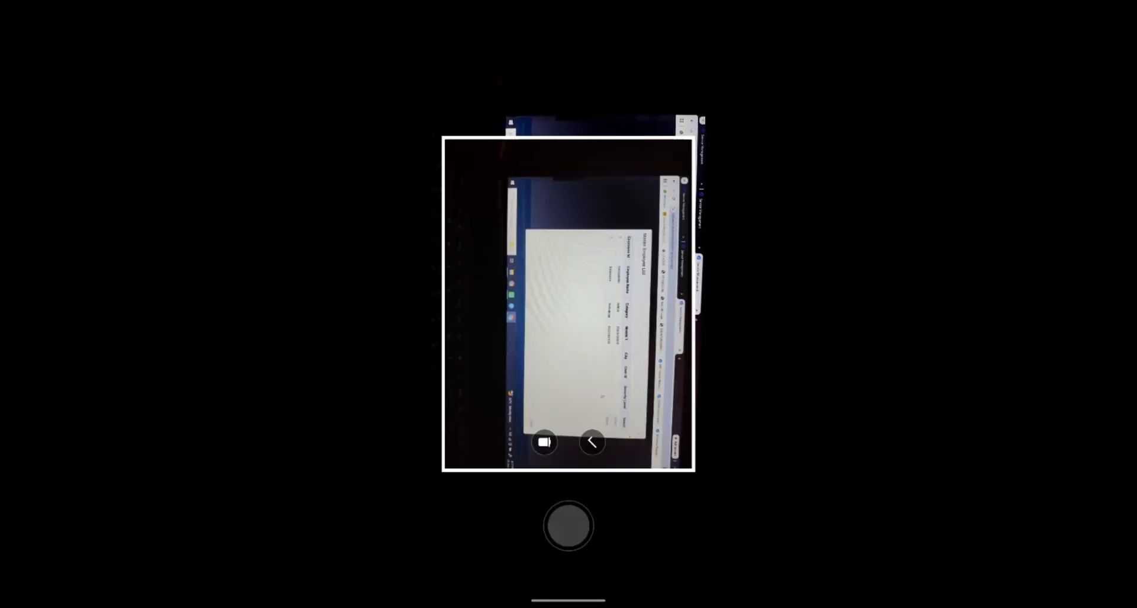
left_click(592, 440)
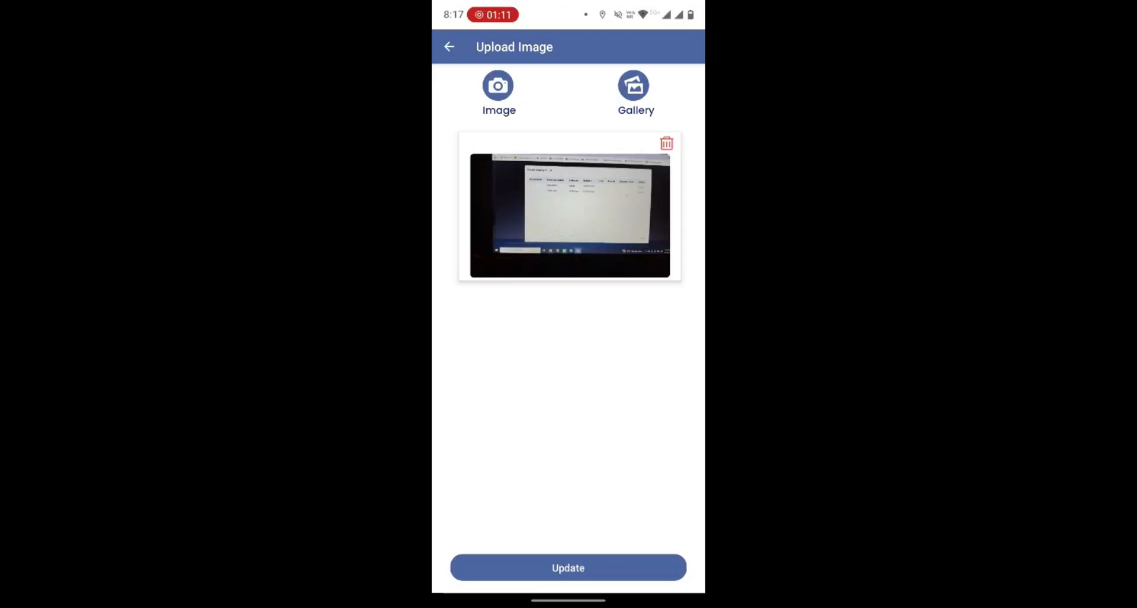
left_click(625, 567)
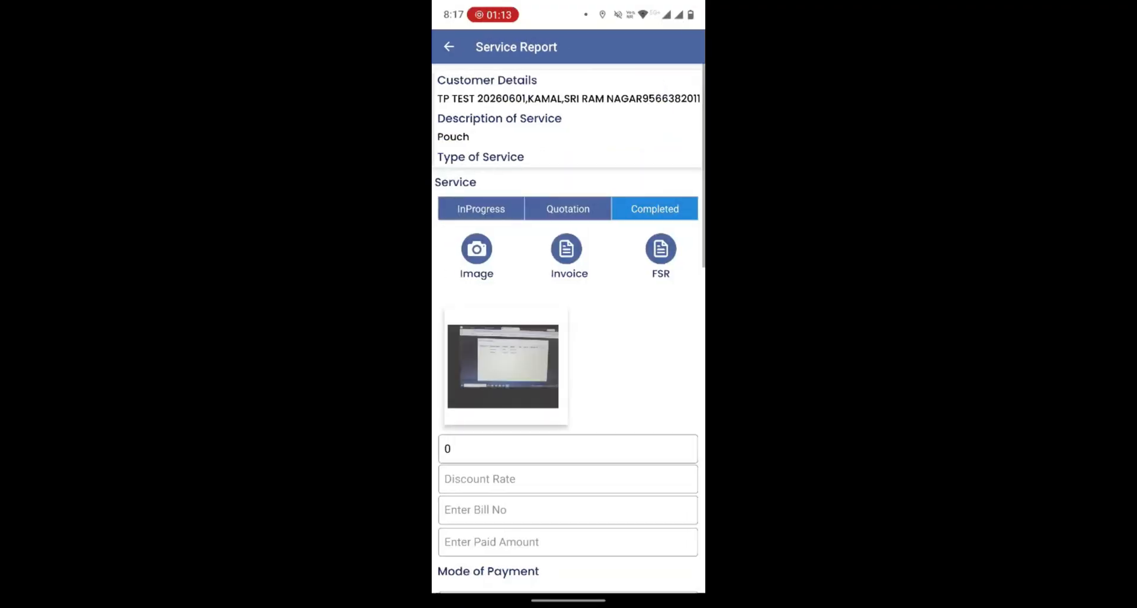
- Add a billable Service Charge with quantity 2 to the job's invoice and update the invoice
left_click(567, 249)
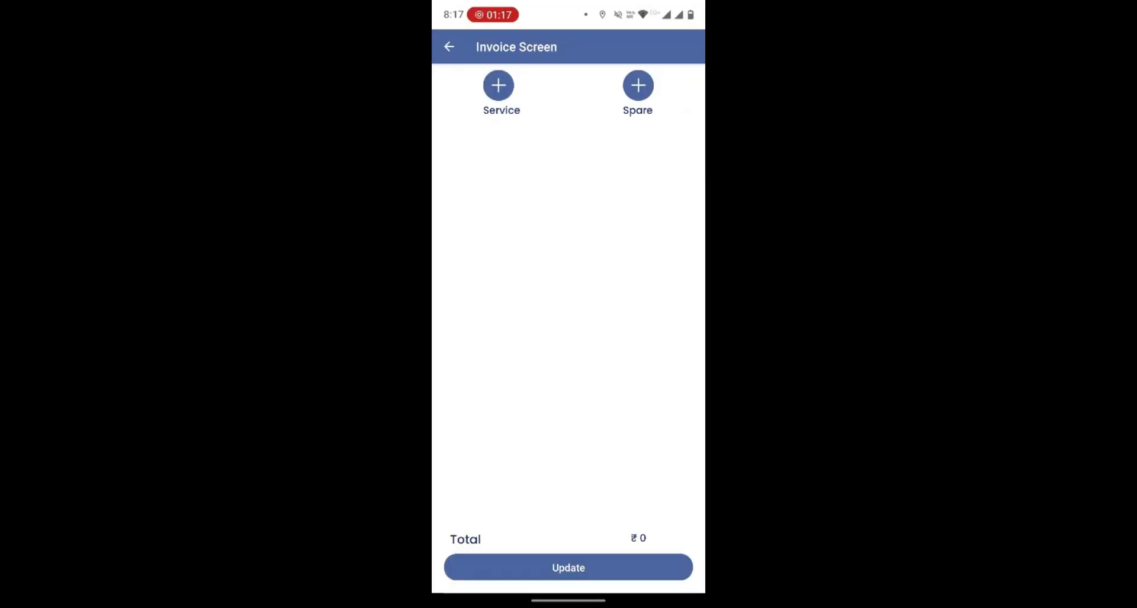
left_click(494, 91)
left_click(522, 183)
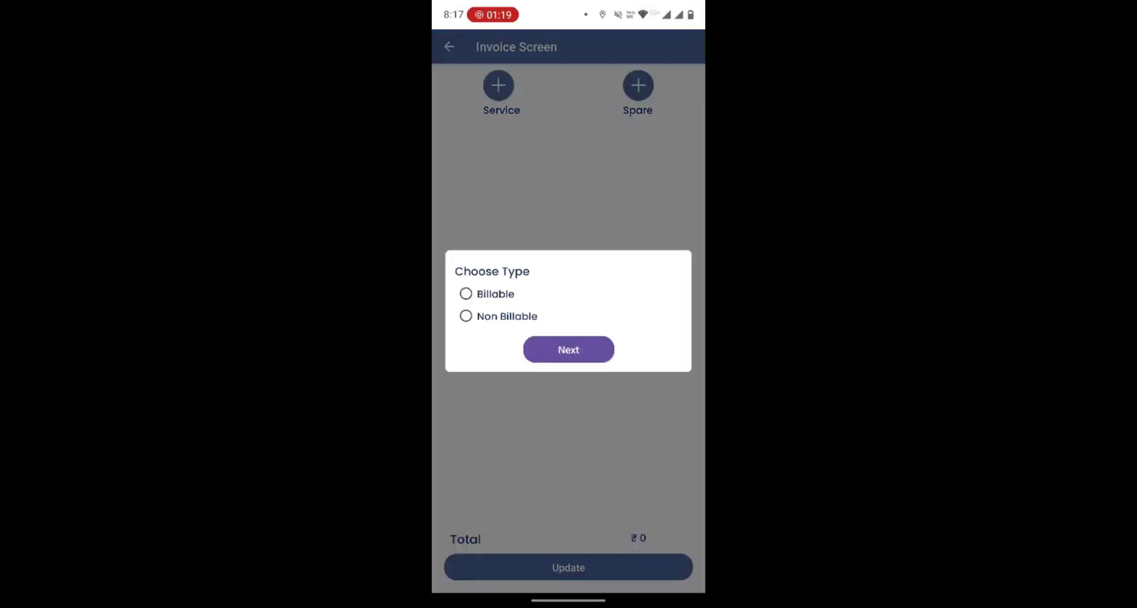
left_click(466, 293)
left_click(591, 349)
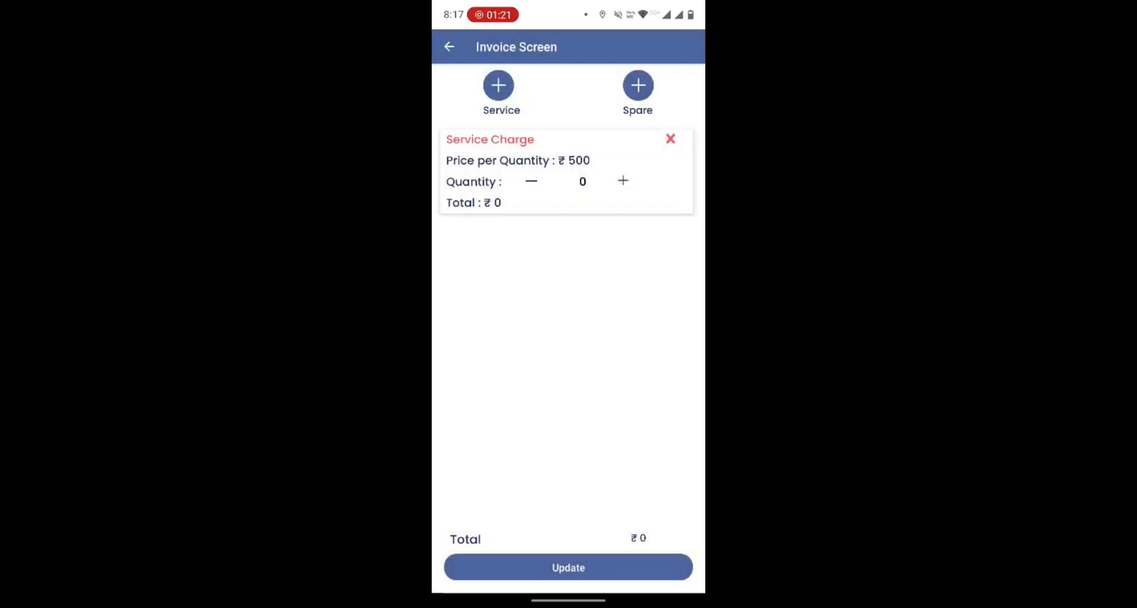
left_click(620, 179)
left_click(623, 180)
left_click(569, 567)
- Enter bill number 1 and a paid amount of 1000 in the service report
scroll(569, 326, "down", 5)
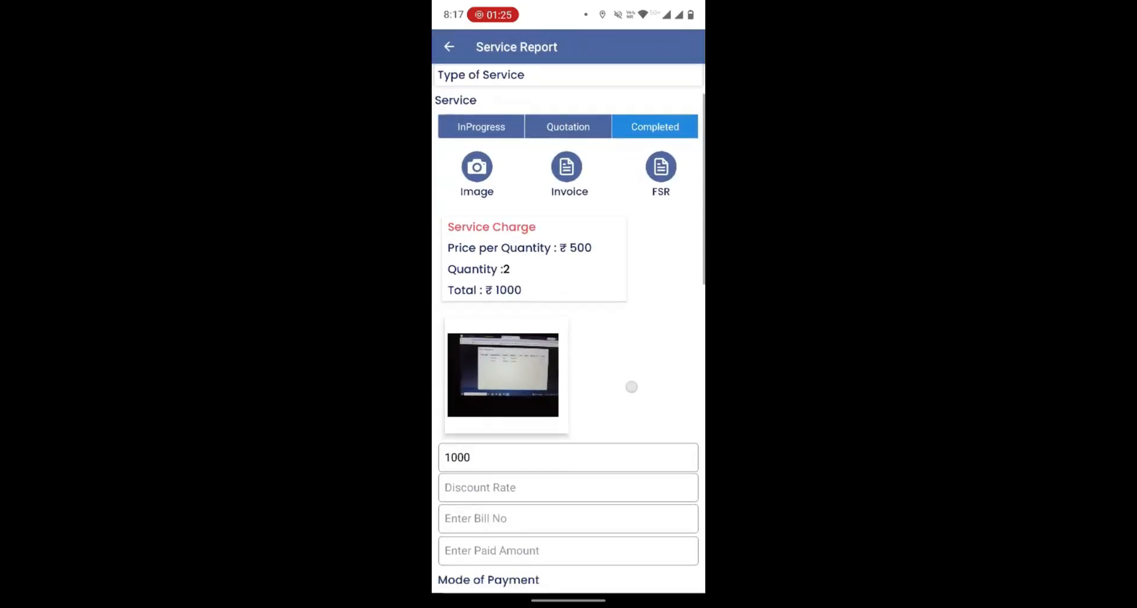
left_click(559, 405)
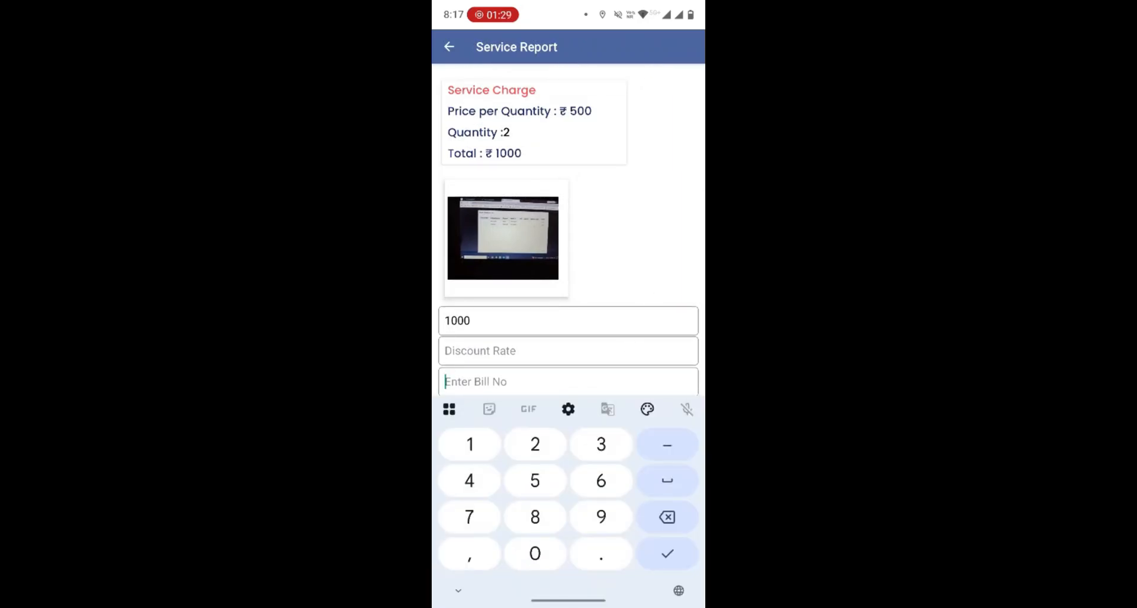
type("1")
key("Return")
left_click(533, 386)
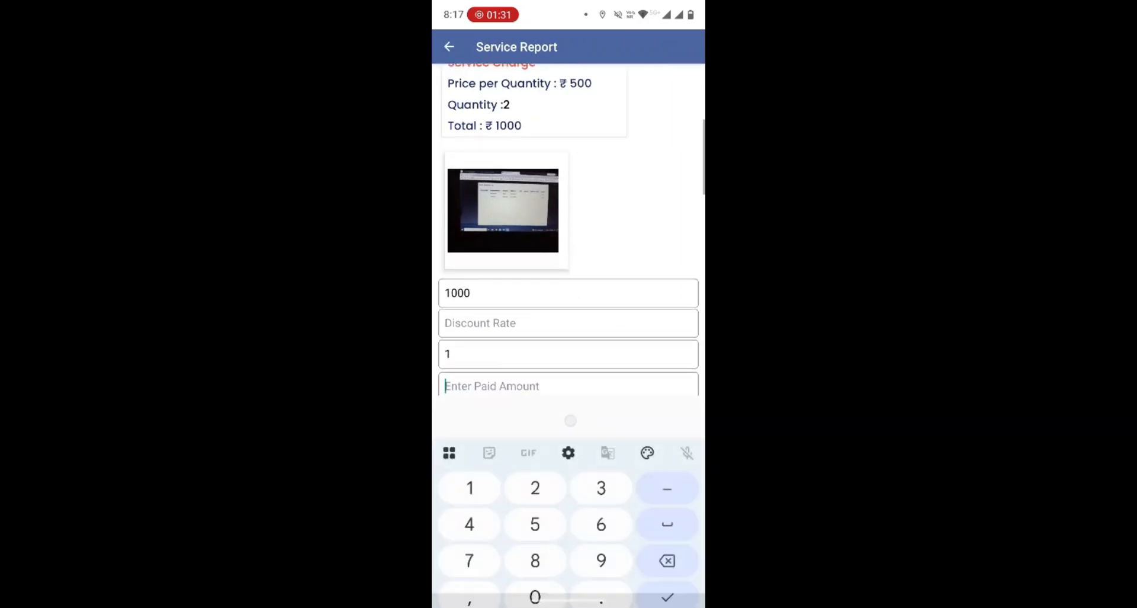
type("1000")
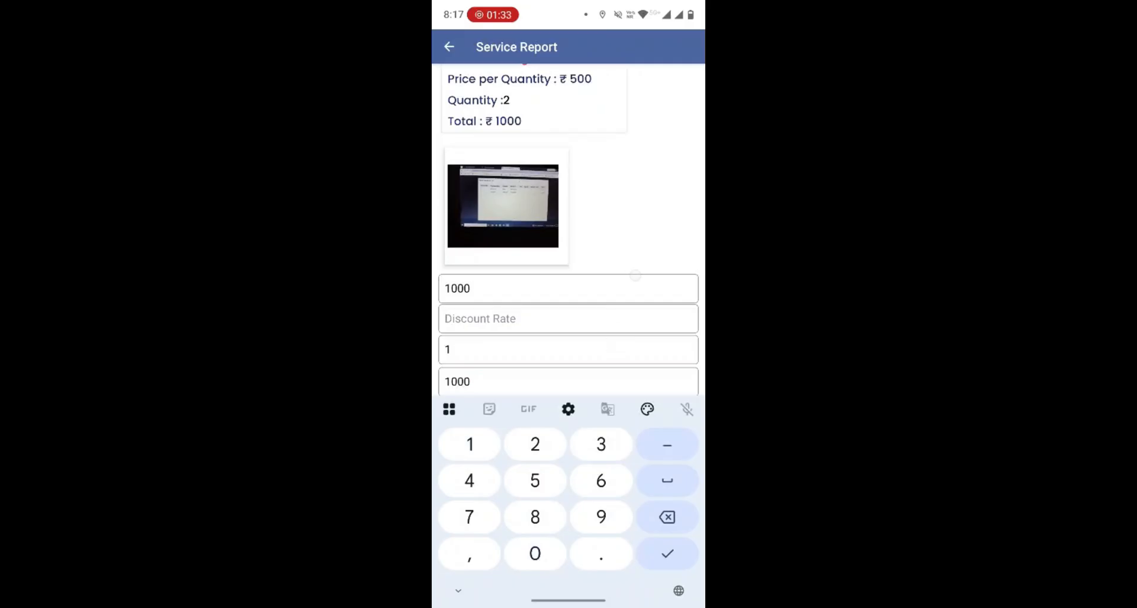
key("Return")
- Set the service report's mode of payment to Cash and enter Chargeable as the type of service
left_click(603, 446)
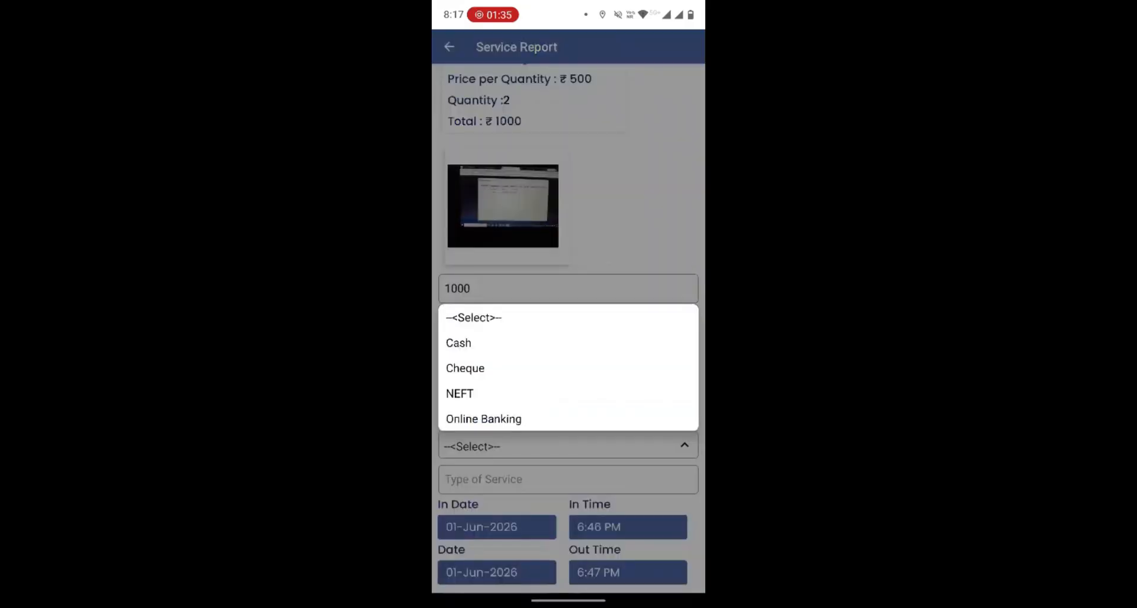
left_click(458, 342)
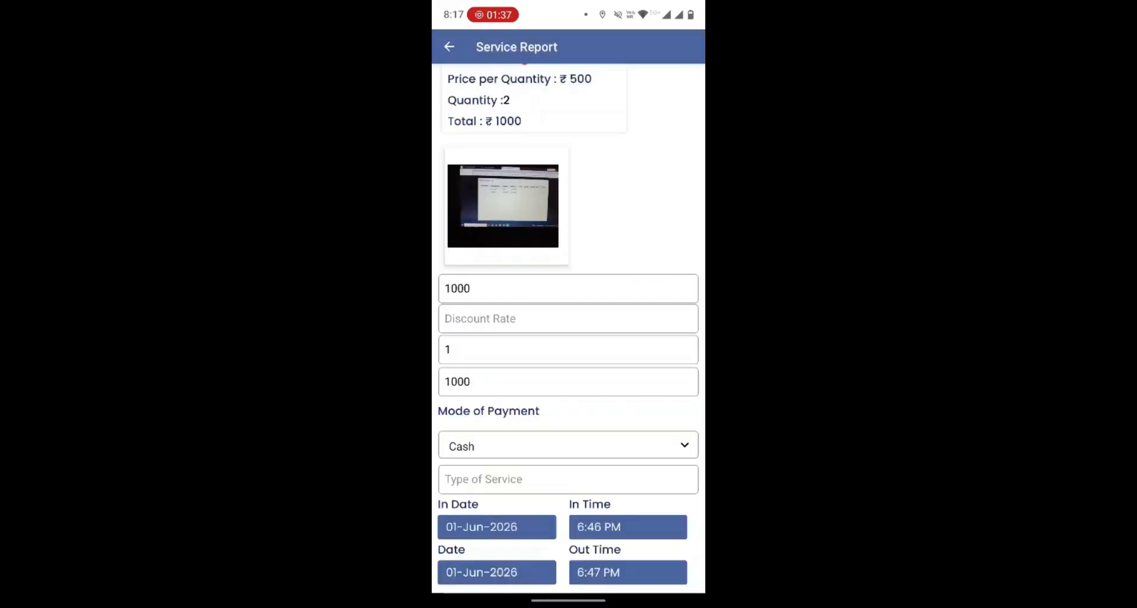
left_click(593, 479)
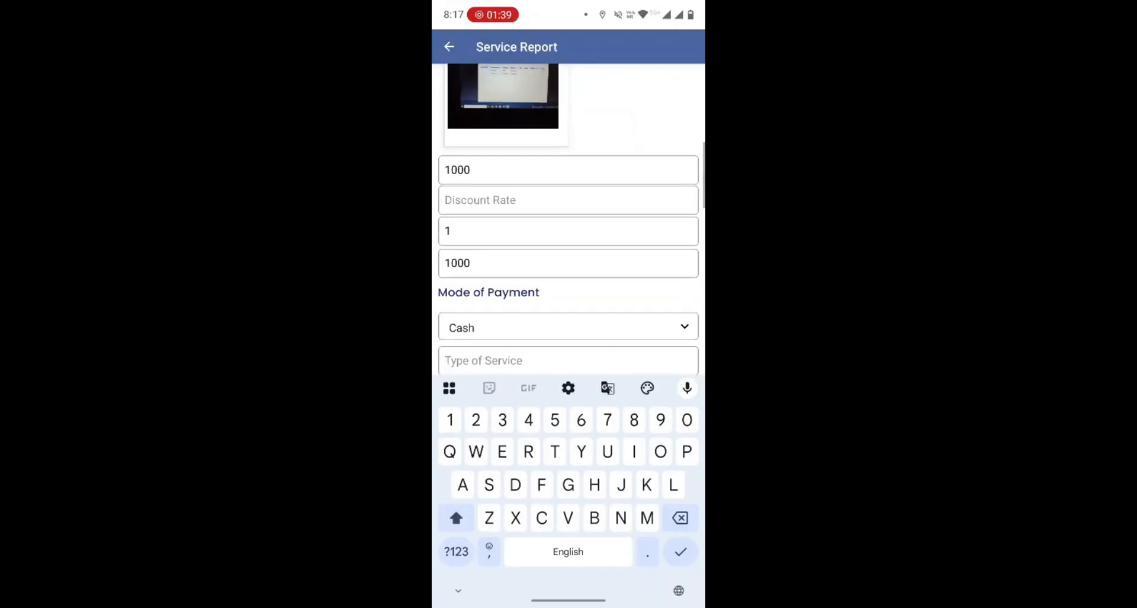
type("Char")
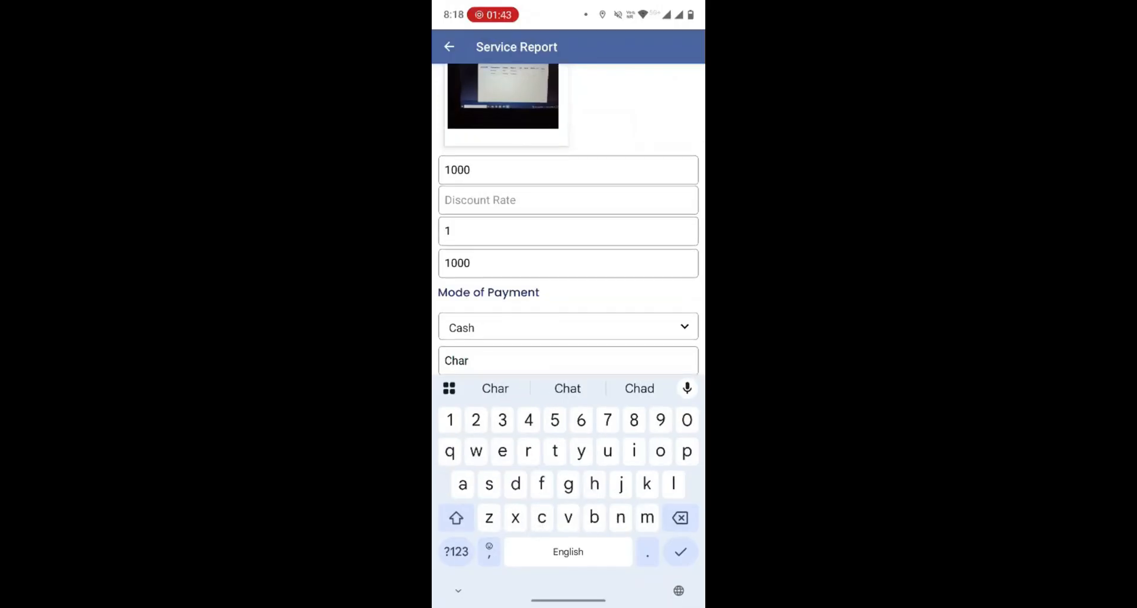
type("g")
left_click(568, 388)
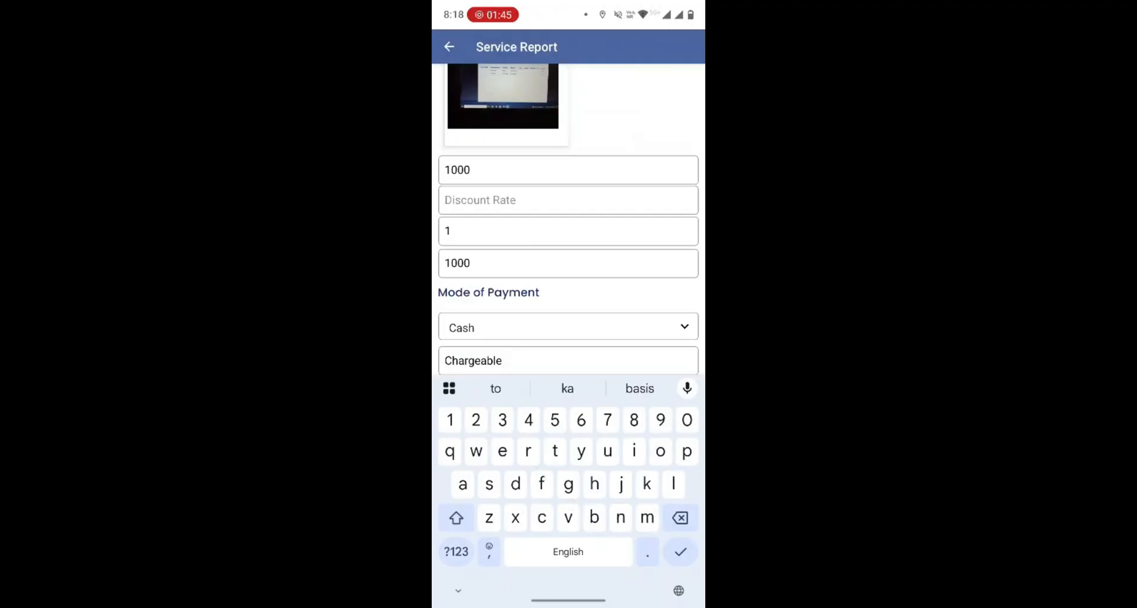
left_click(681, 551)
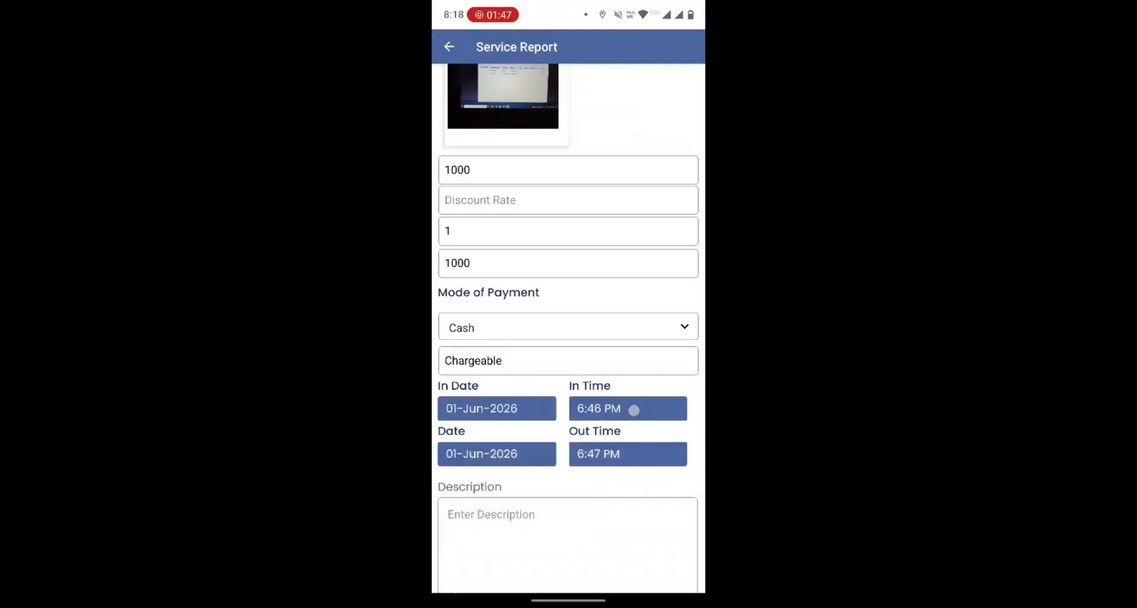
- Enter Ok as the description, customer feedback and technician feedback in the service report
left_click(533, 533)
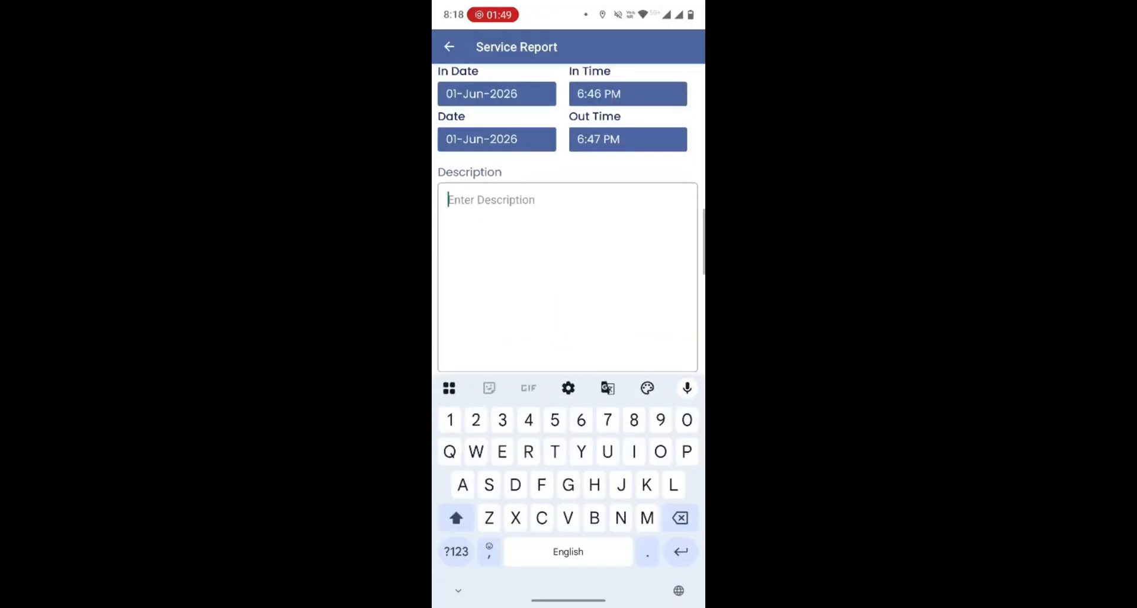
type("Ok")
scroll(567, 266, "down", 5)
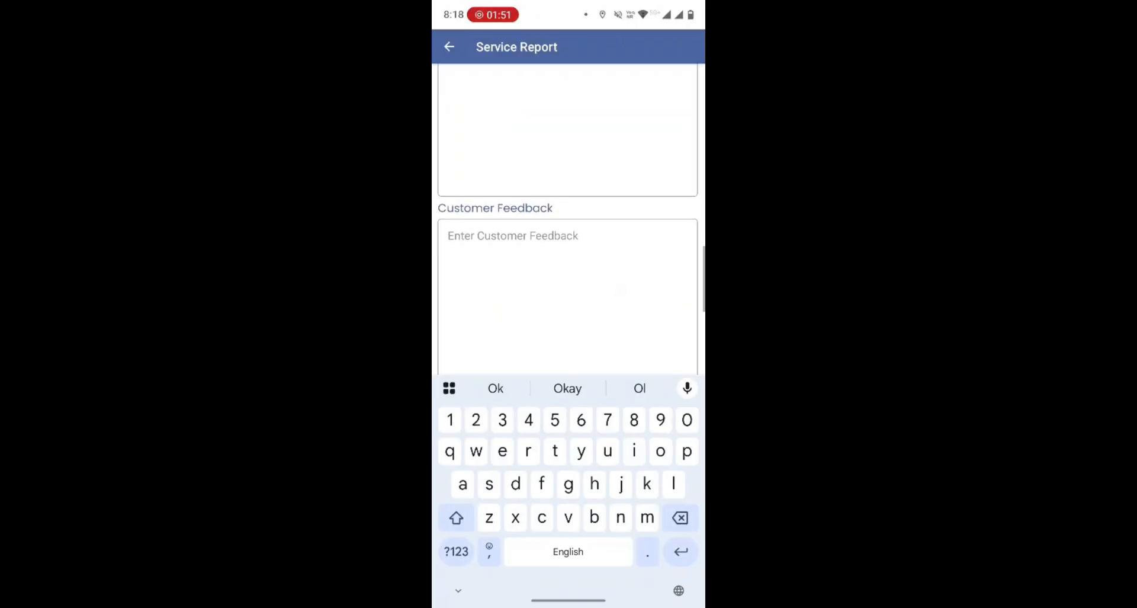
left_click(583, 234)
type("Ok")
scroll(567, 267, "down", 5)
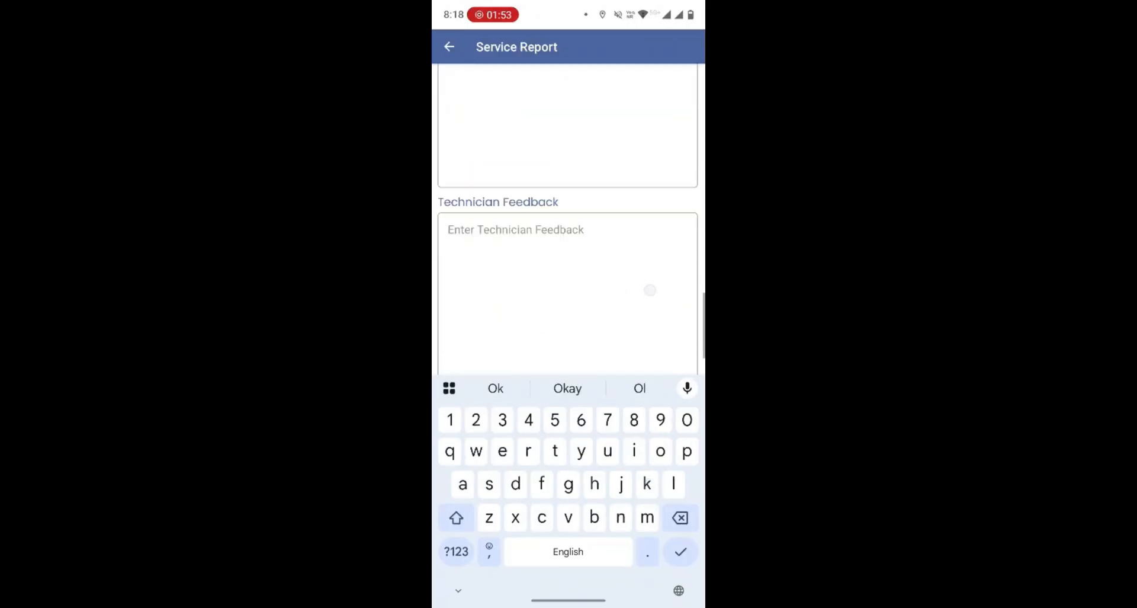
left_click(623, 232)
type("Ok")
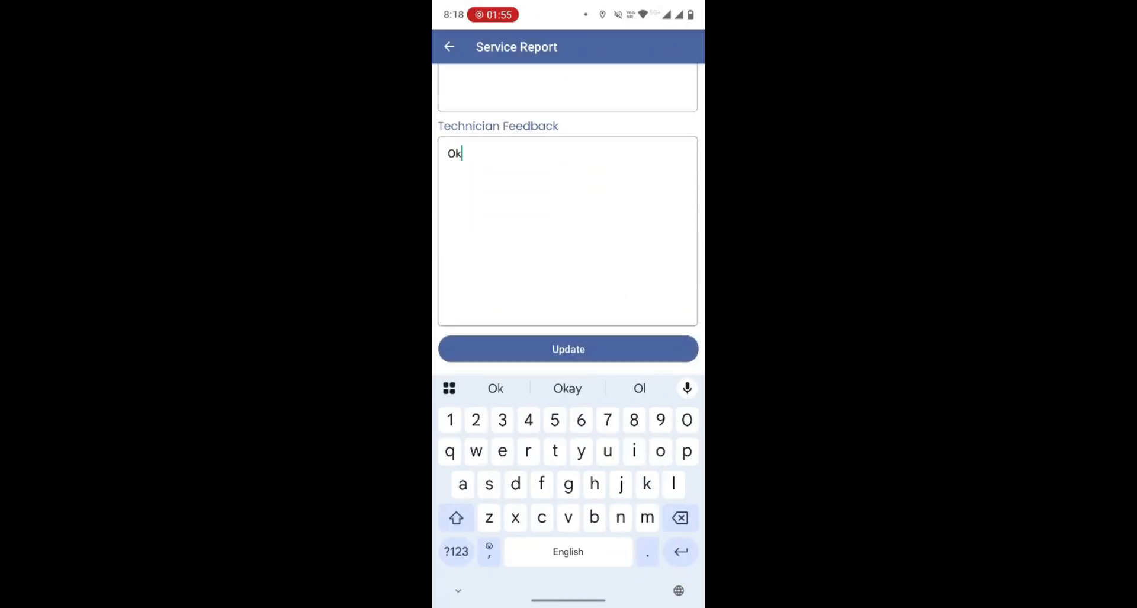
- In the job's FSR report, check Genset Location & Condition, Radiator Condition, Belt Tension, Battery & Terminal Conditions, AVR Packing and DC Wiring
scroll(620, 297, "up", 15)
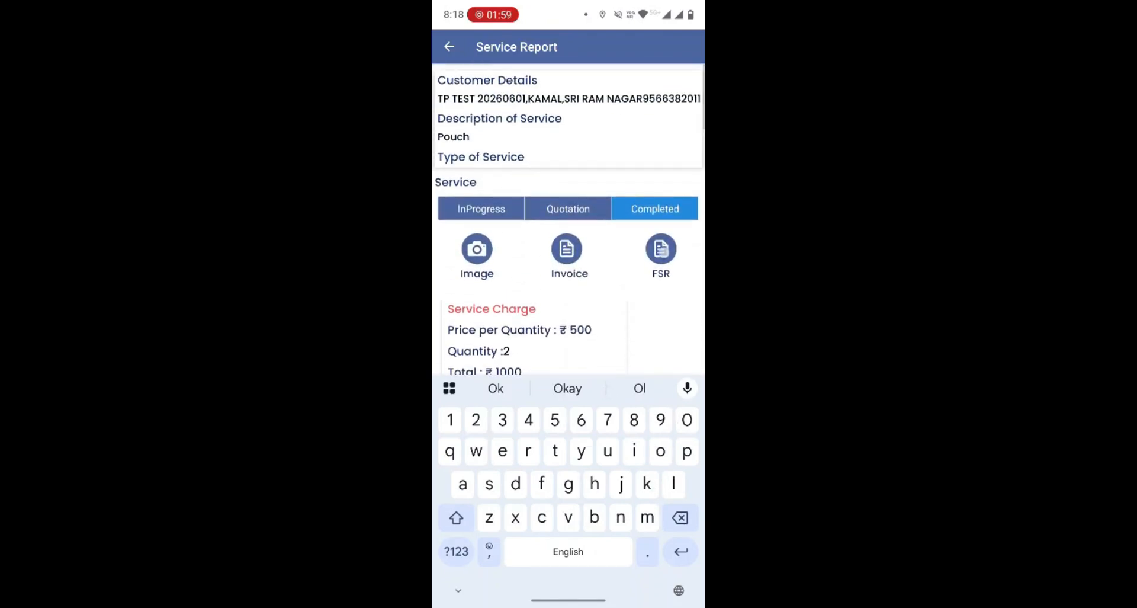
left_click(662, 249)
left_click(609, 112)
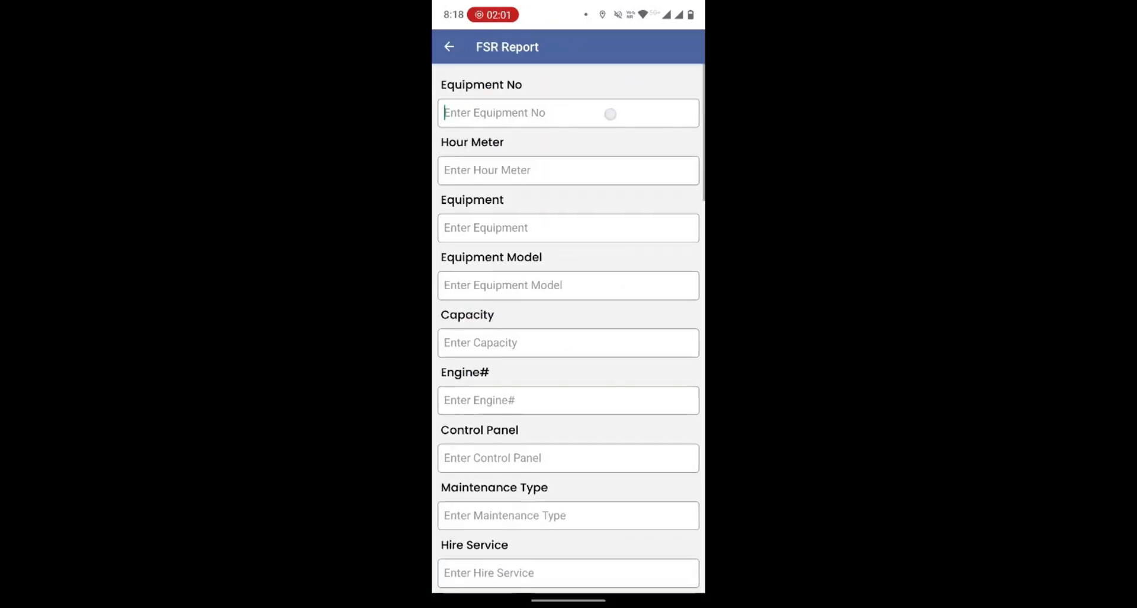
scroll(671, 226, "down", 4)
scroll(671, 226, "down", 15)
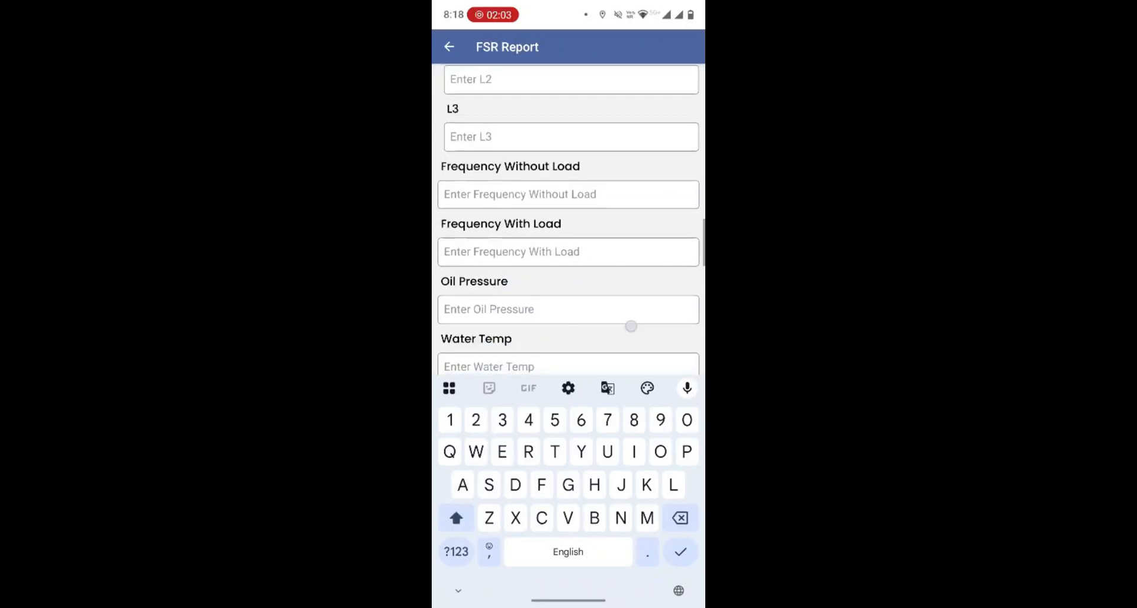
scroll(620, 371, "up", 2)
left_click(686, 191)
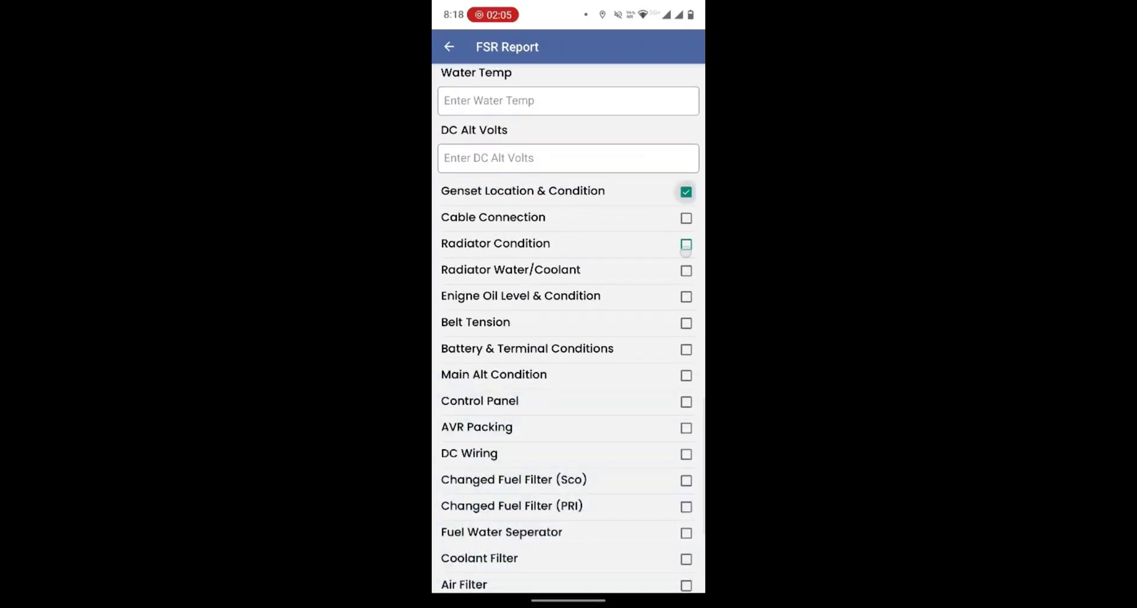
left_click(686, 244)
left_click(686, 323)
left_click(686, 349)
left_click(686, 428)
left_click(686, 454)
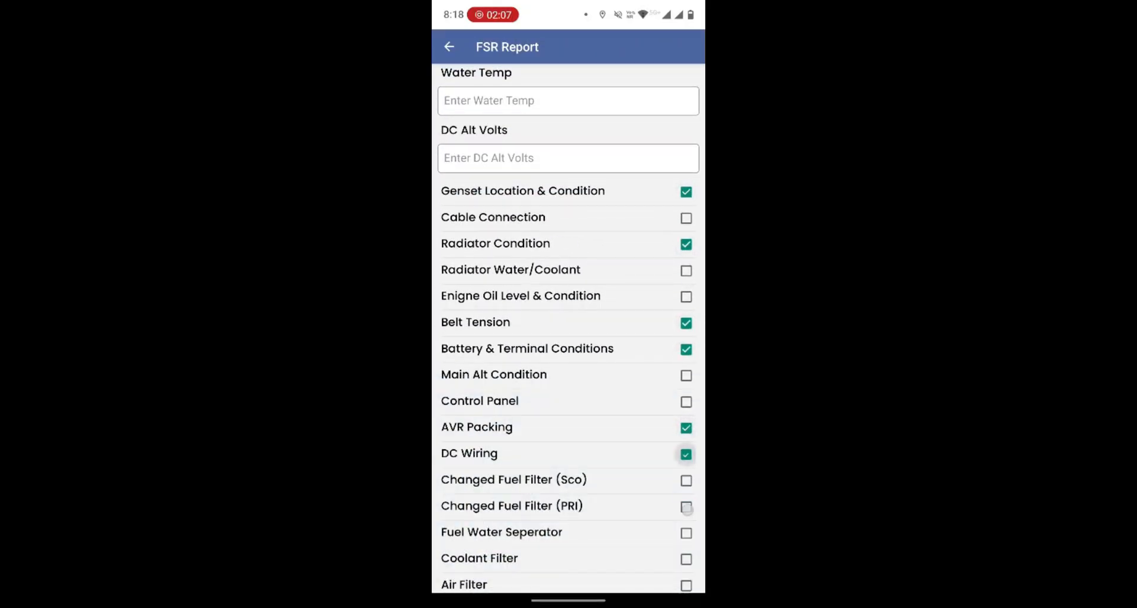
- Check Changed Fuel Filter (PRI), Coolant Filter, Oil Leak and Fan Drive Bearing, and confirm and submit the FSR report
left_click(686, 506)
left_click(686, 558)
scroll(686, 451, "down", 4)
left_click(686, 408)
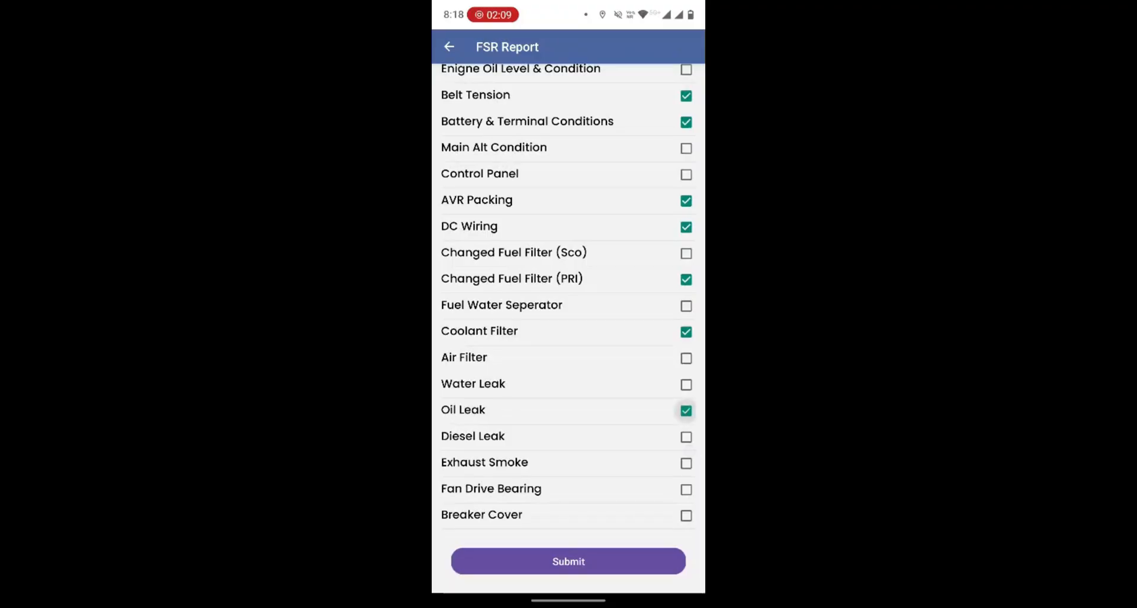
left_click(686, 488)
left_click(601, 568)
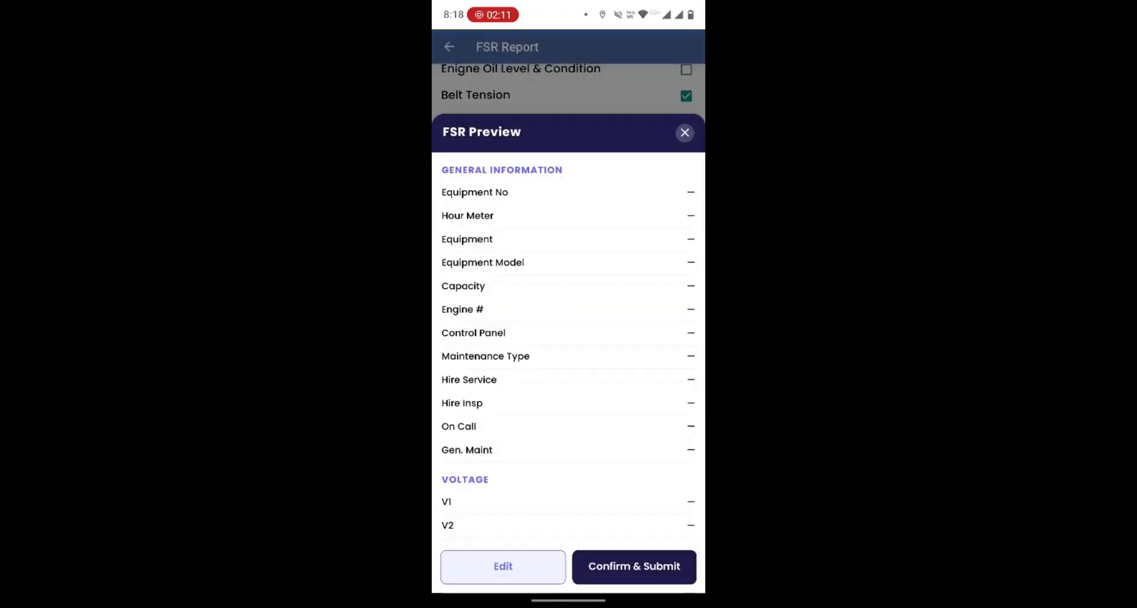
left_click(646, 563)
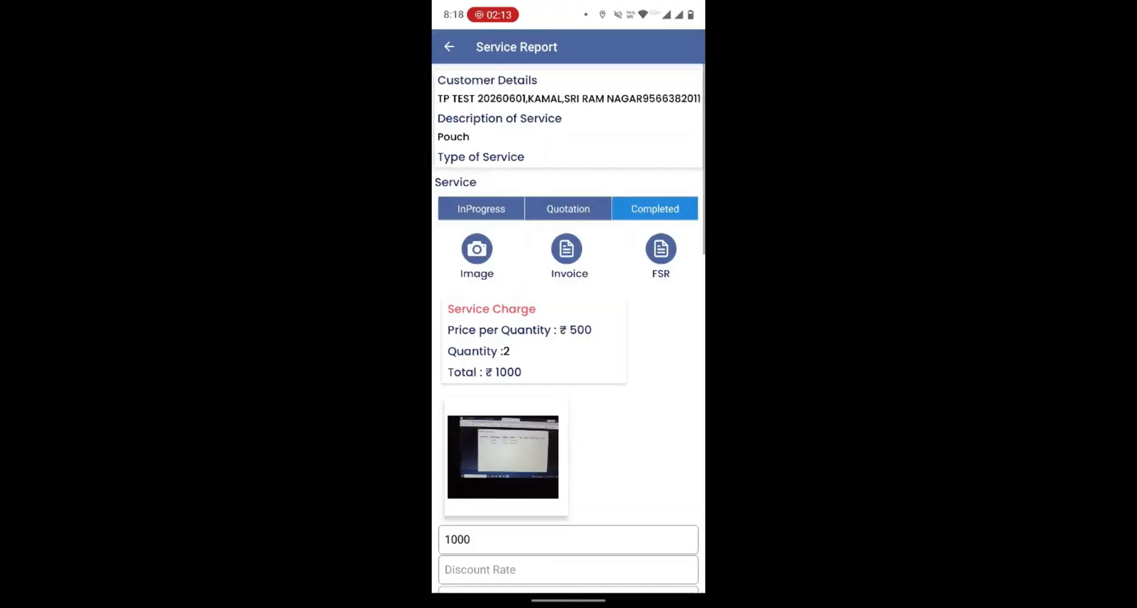
- Update the filled-in service report to complete the job
scroll(634, 477, "down", 10)
scroll(662, 424, "down", 2)
left_click(615, 568)
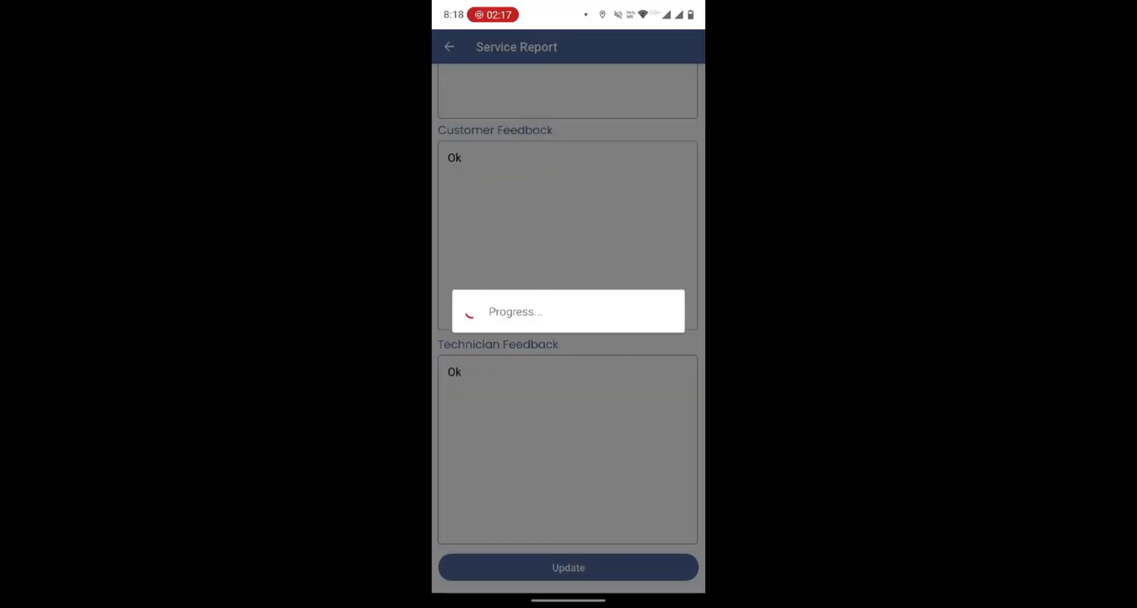
- Draw a freehand customer signature for the job and save it
left_click(579, 77)
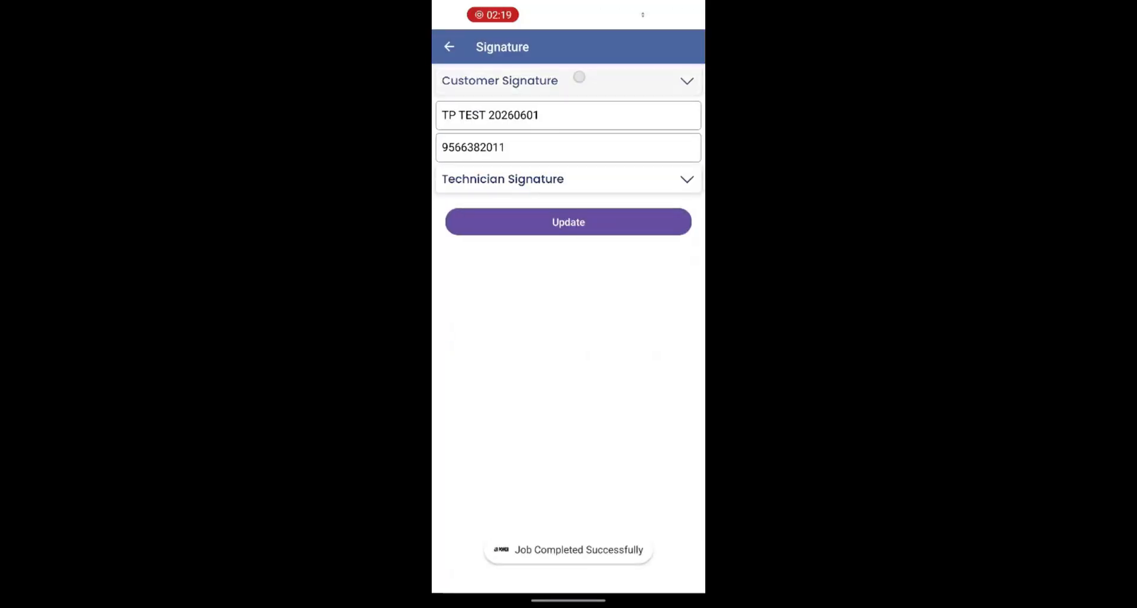
mouse_move(495, 176)
left_mouse_down()
mouse_move(500, 229)
mouse_move(536, 194)
mouse_move(584, 183)
mouse_move(606, 240)
left_mouse_up()
left_click_drag(561, 268, 654, 172)
left_click(620, 334)
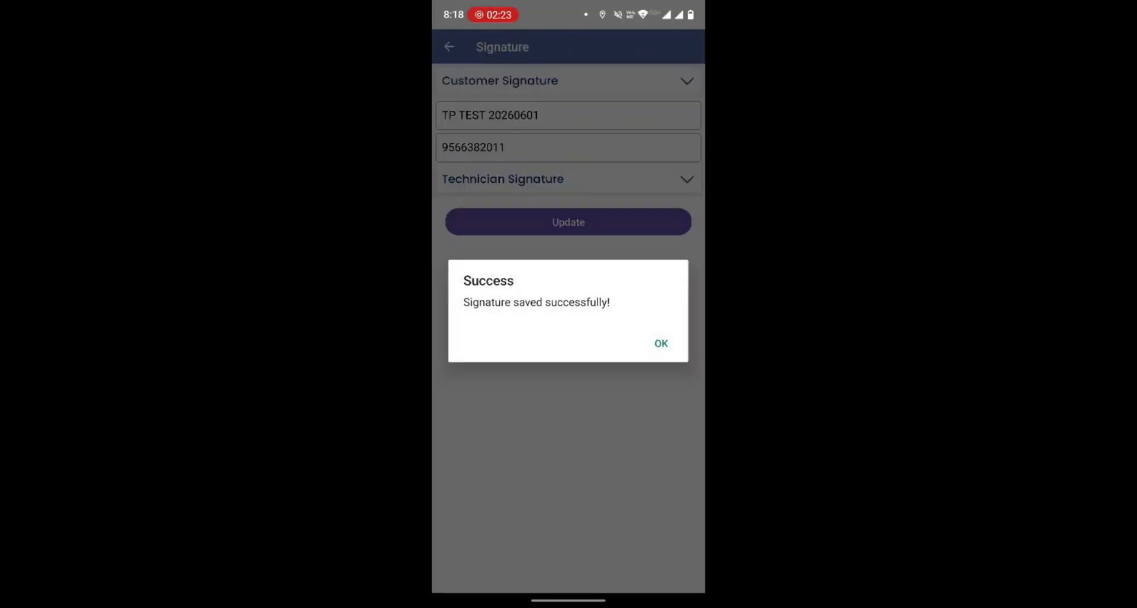
left_click(661, 344)
- Draw and save a freehand technician signature, and update the job's signatures
left_click(562, 179)
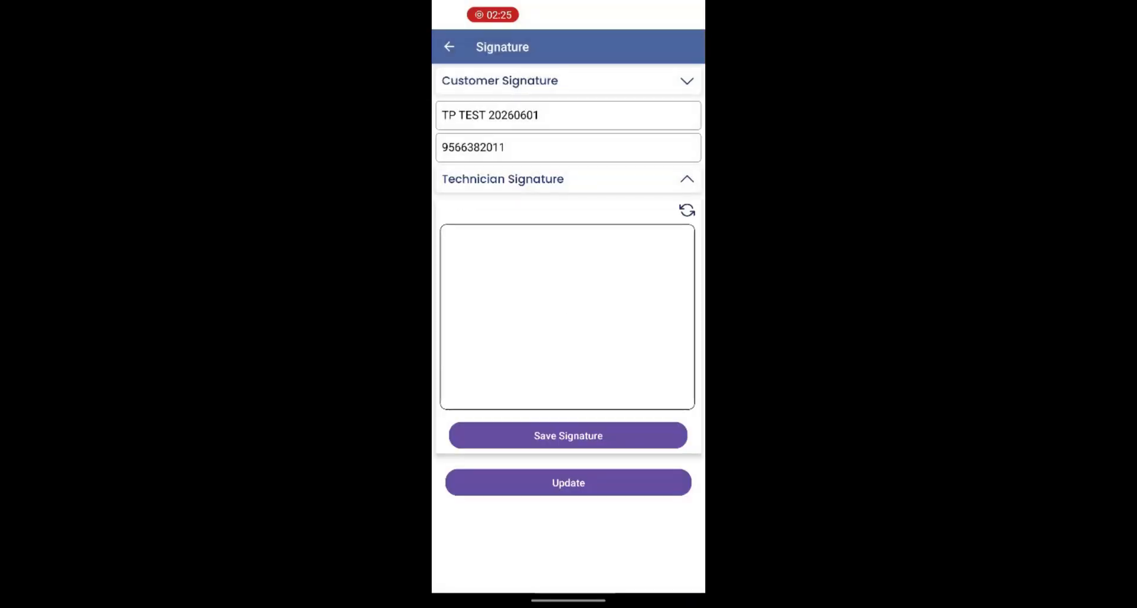
mouse_move(482, 277)
left_mouse_down()
mouse_move(482, 320)
mouse_move(502, 330)
mouse_move(525, 286)
mouse_move(582, 287)
left_mouse_up()
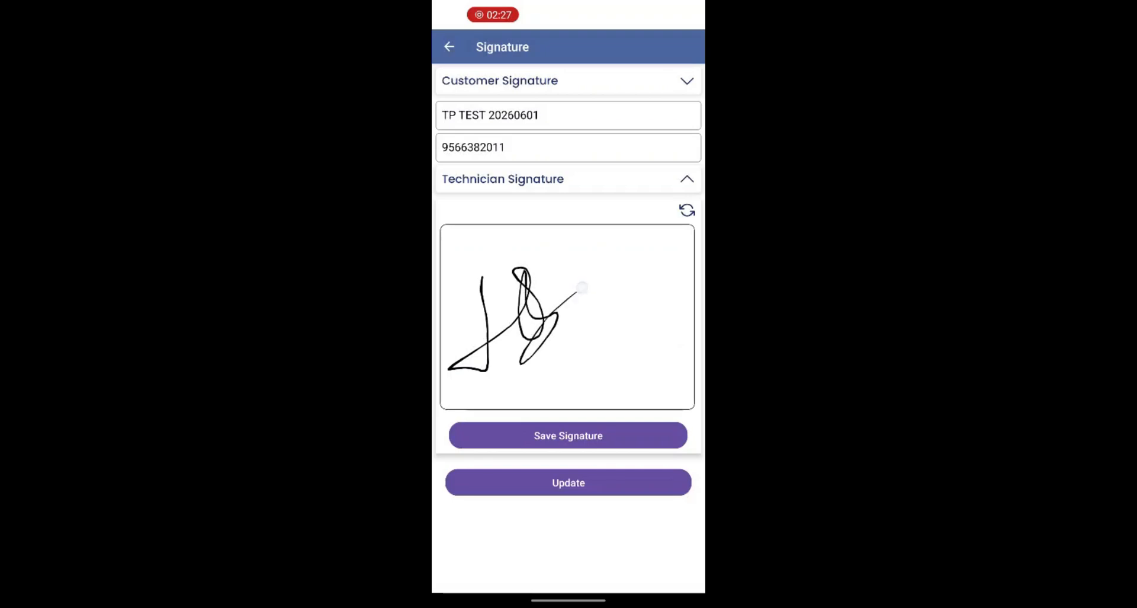
left_click(628, 435)
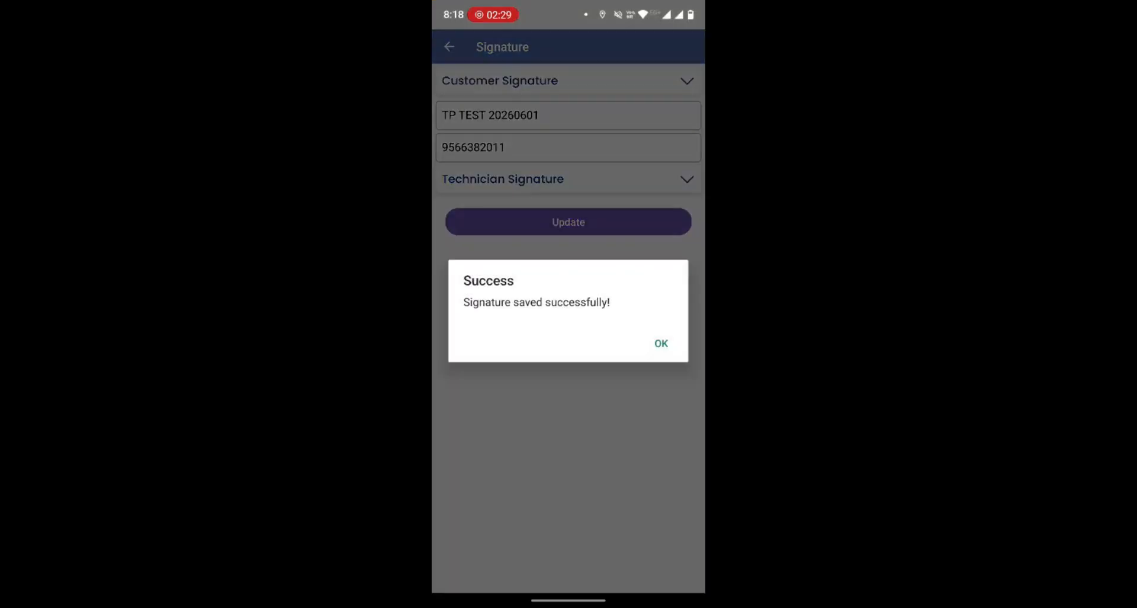
left_click(659, 339)
left_click(568, 221)
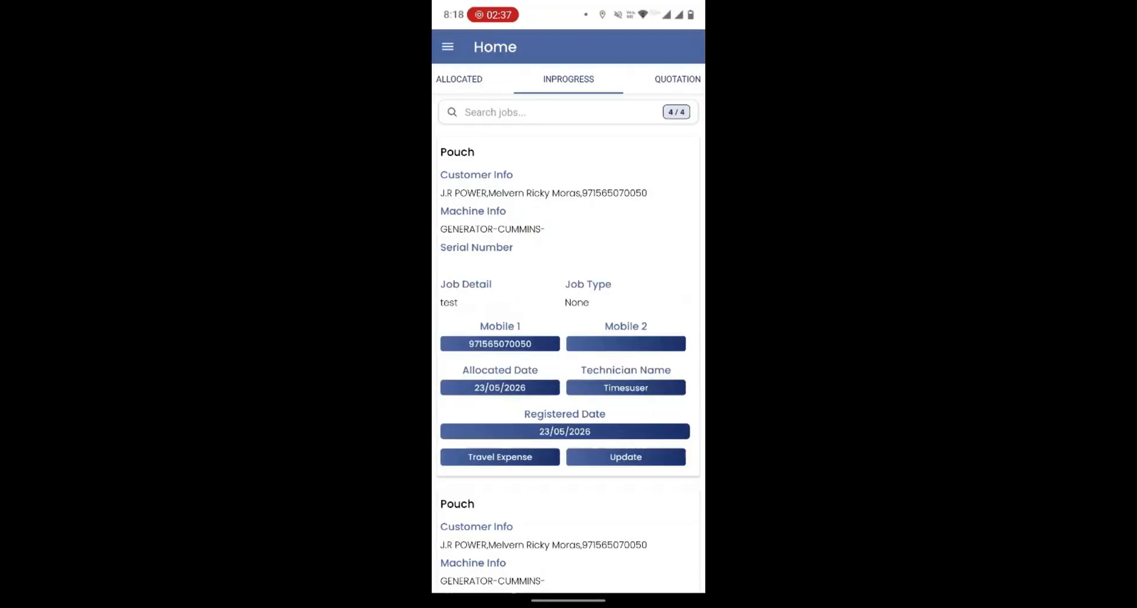
- Refresh the job list and view the report of the completed TP TEST 20260601 job
left_click_drag(568, 237, 569, 415)
left_click(677, 78)
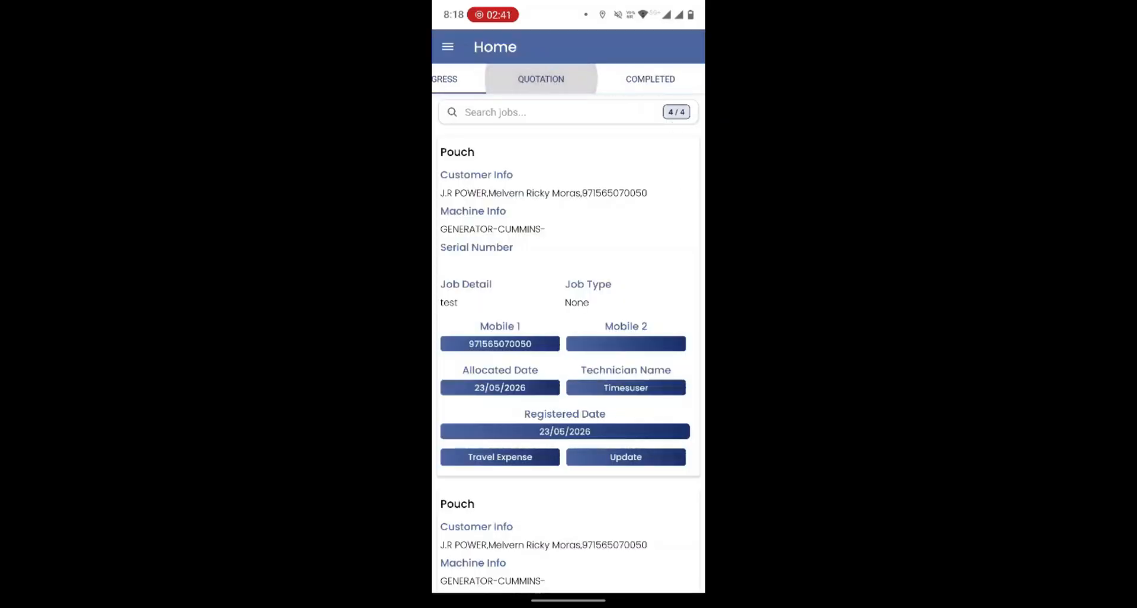
left_click(650, 79)
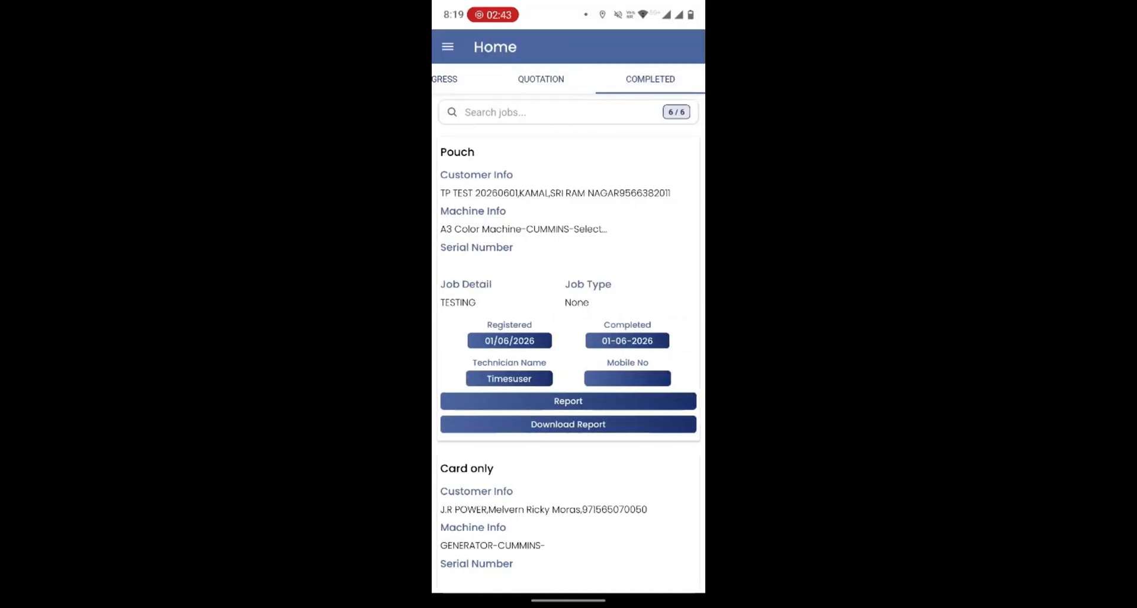
left_click(568, 400)
left_click_drag(703, 280, 649, 281)
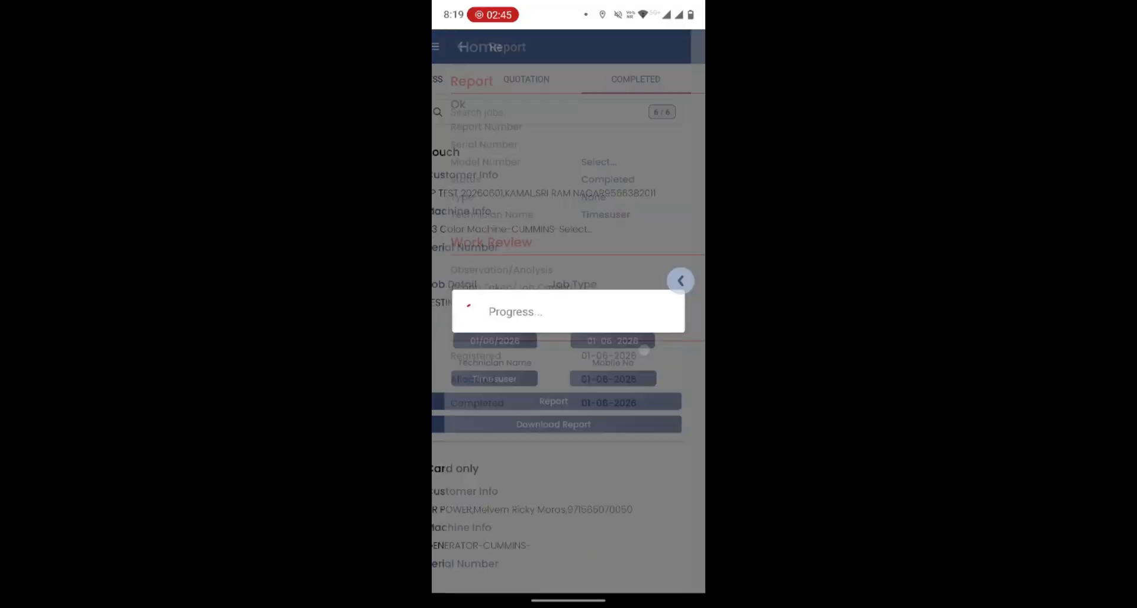
- Download the completed TP TEST 20260601 job's report and examine the checklist, site times and signature in the document
left_click(568, 424)
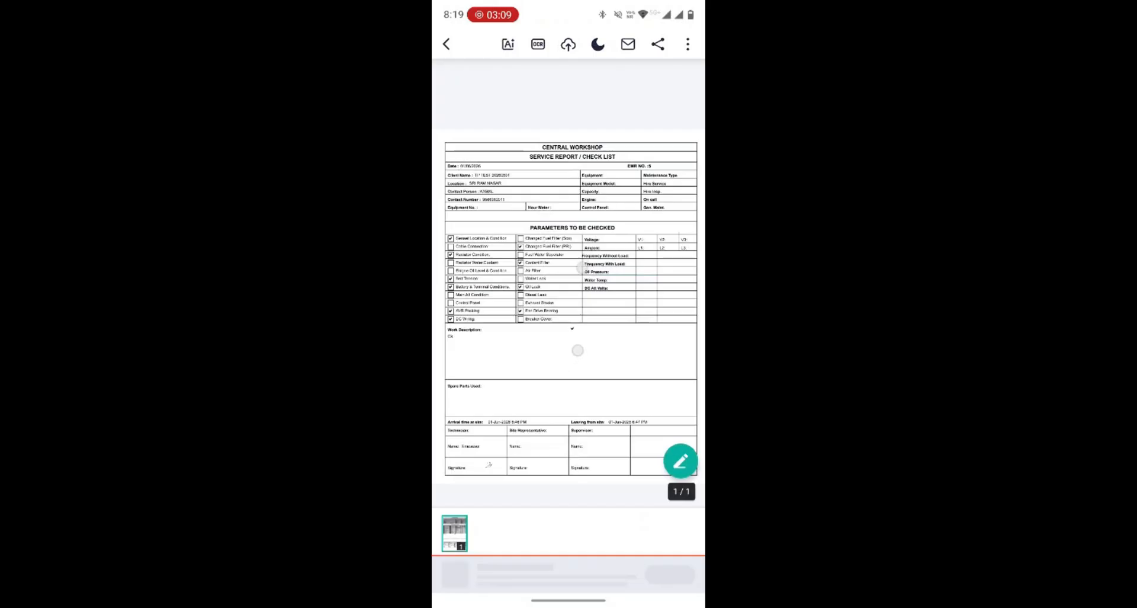
scroll(592, 298, "up", 5)
left_click_drag(563, 295, 673, 279)
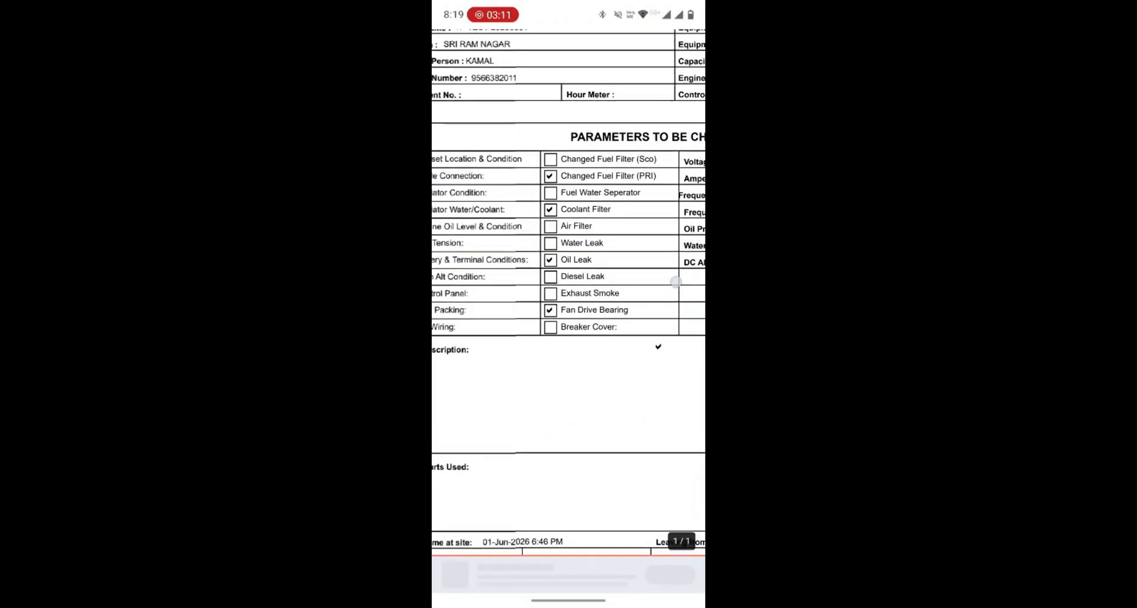
left_click_drag(583, 257, 649, 362)
scroll(649, 362, "down", 5)
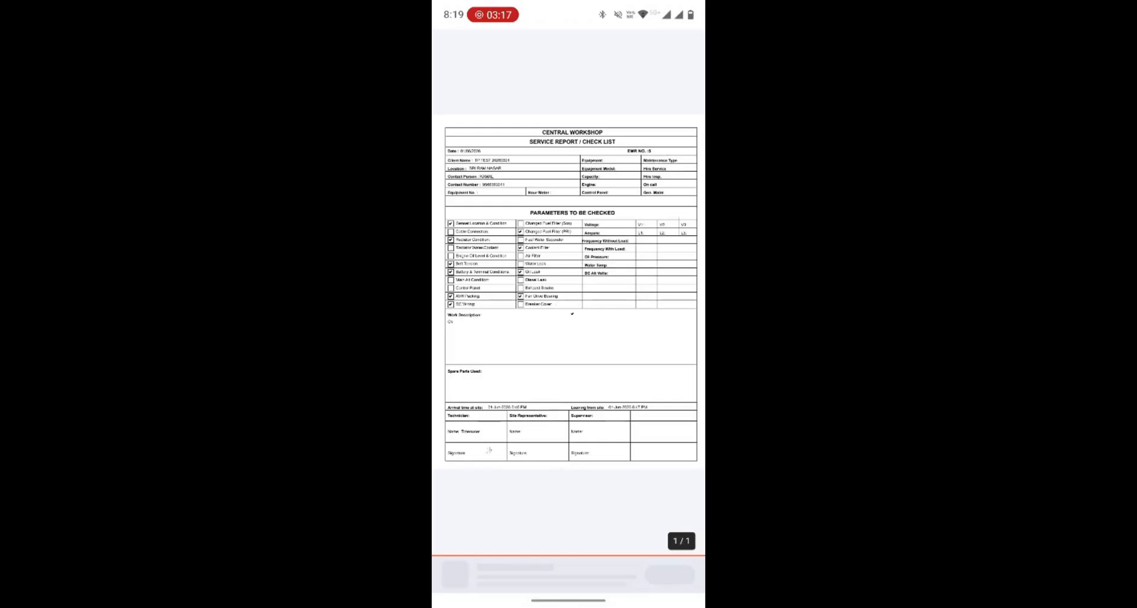
left_click_drag(654, 319, 643, 319)
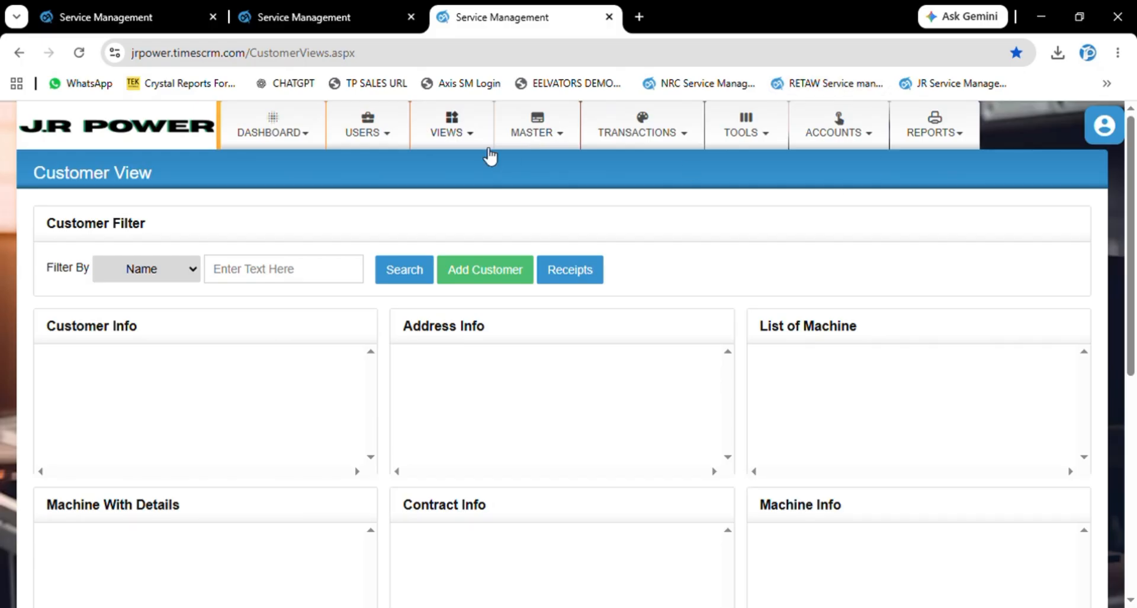
- Switch to the Service Management website in the browser and show the in-progress jobs in the Job View
left_click(444, 135)
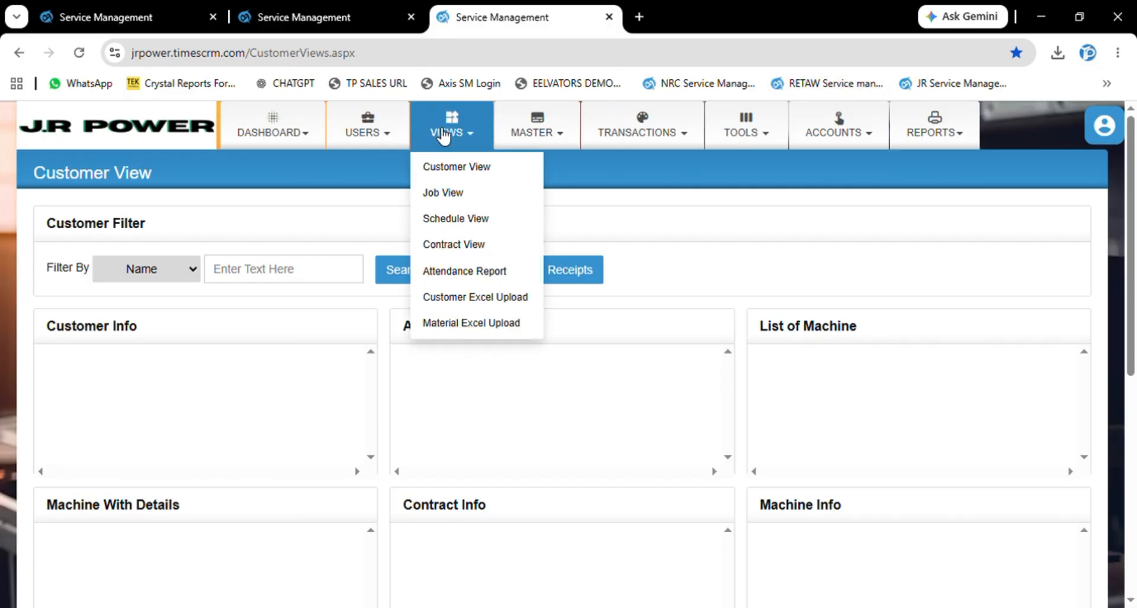
left_click(459, 201)
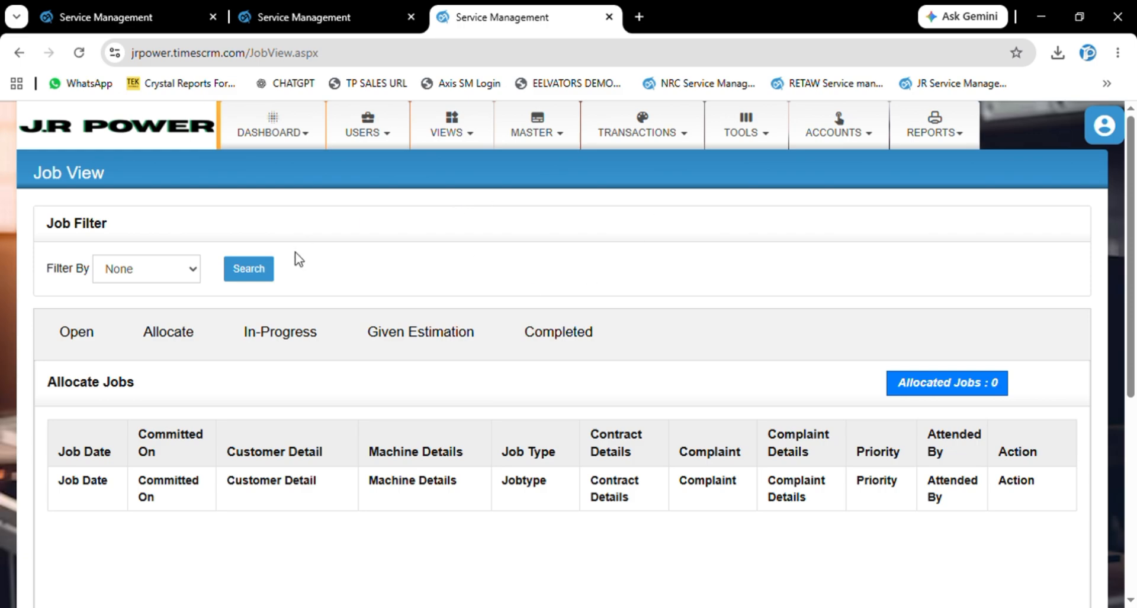
left_click(279, 335)
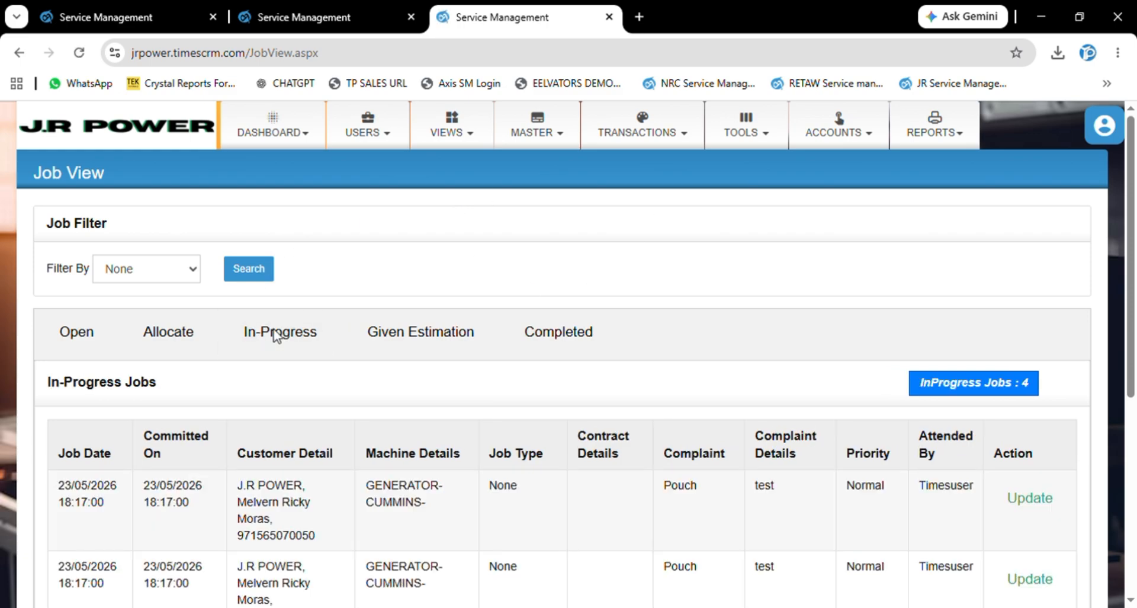
- Check the estimate jobs, list the completed jobs, and open the TP TEST 20260601 job dated 01/06/2026 for updating
left_click(387, 339)
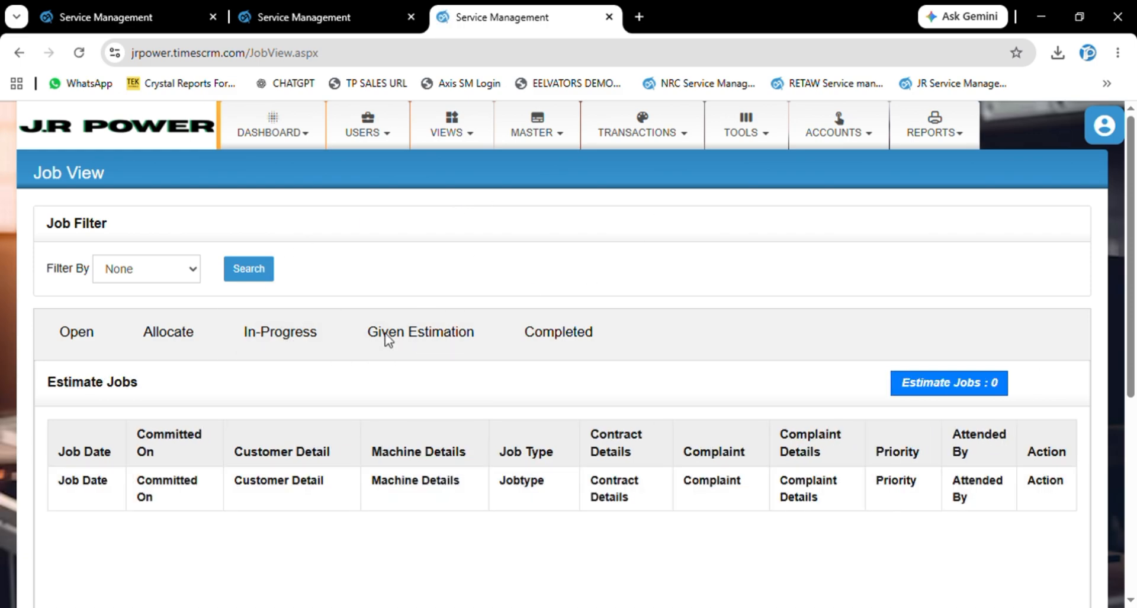
left_click(541, 339)
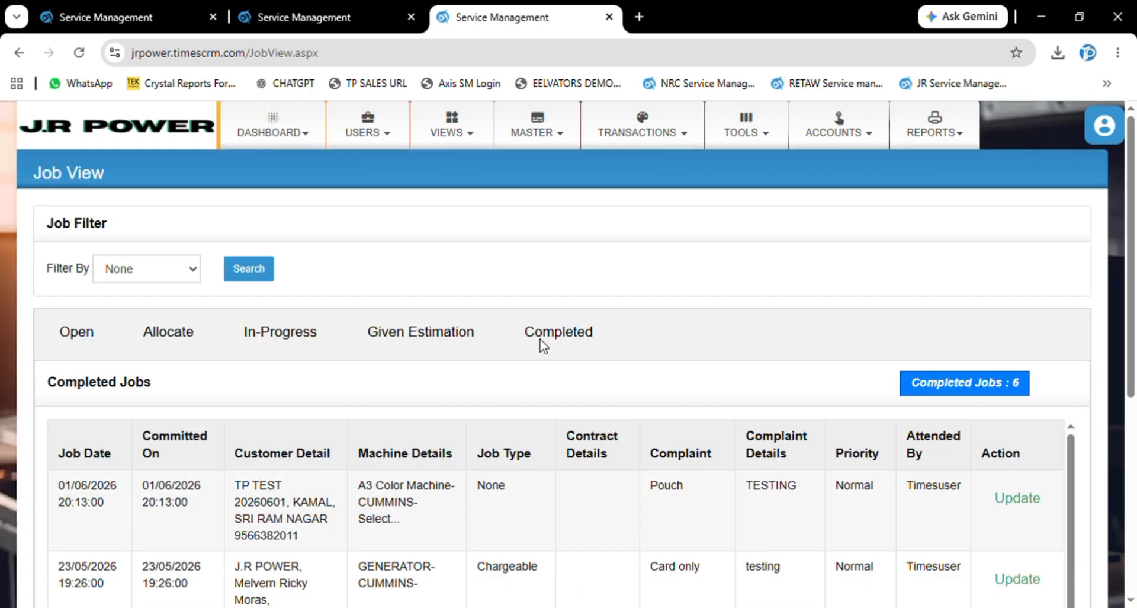
scroll(581, 479, "down", 3)
scroll(586, 509, "up", 3)
left_click_drag(79, 503, 986, 528)
left_click(1010, 513)
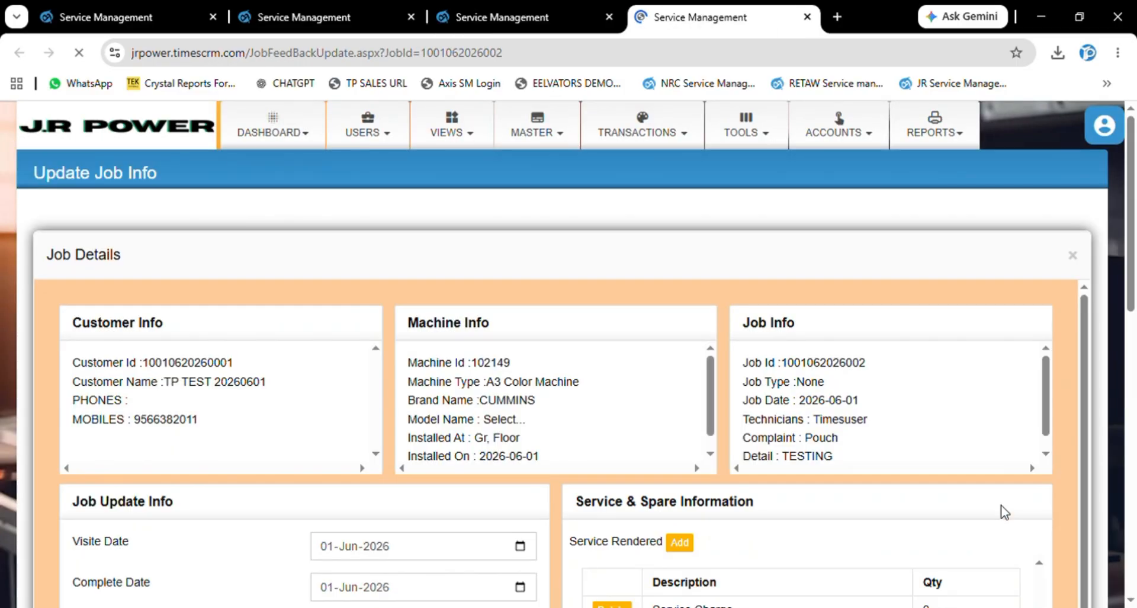
- Add the spare BALDWIN-BD7309 OIL FILTER with quantity 1 to the job and save it
scroll(660, 350, "down", 2)
scroll(733, 433, "down", 5)
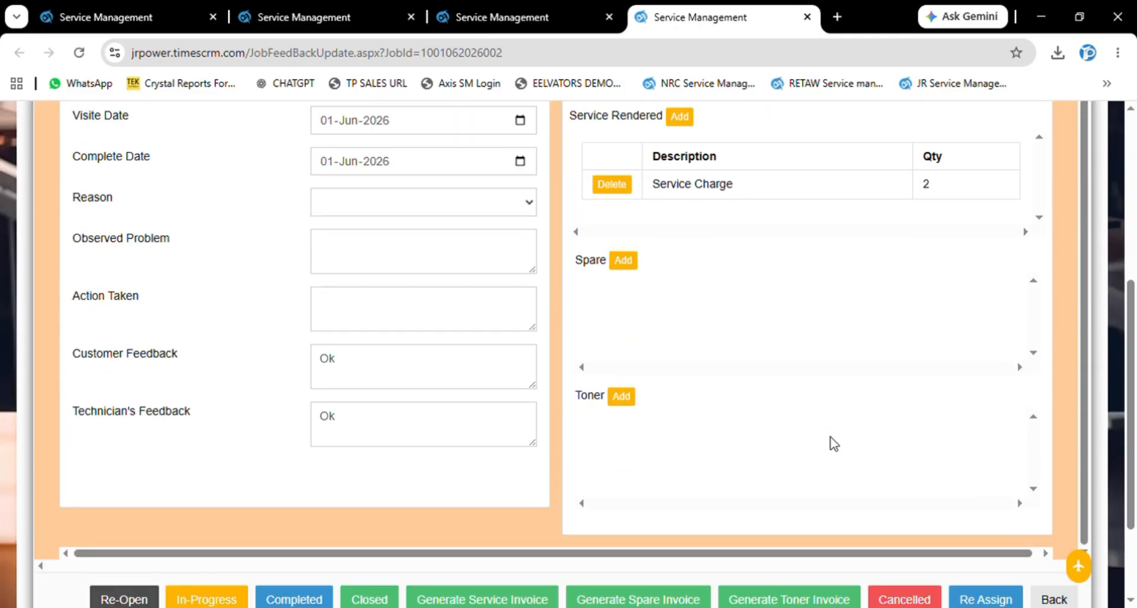
scroll(835, 443, "down", 2)
scroll(835, 443, "up", 3)
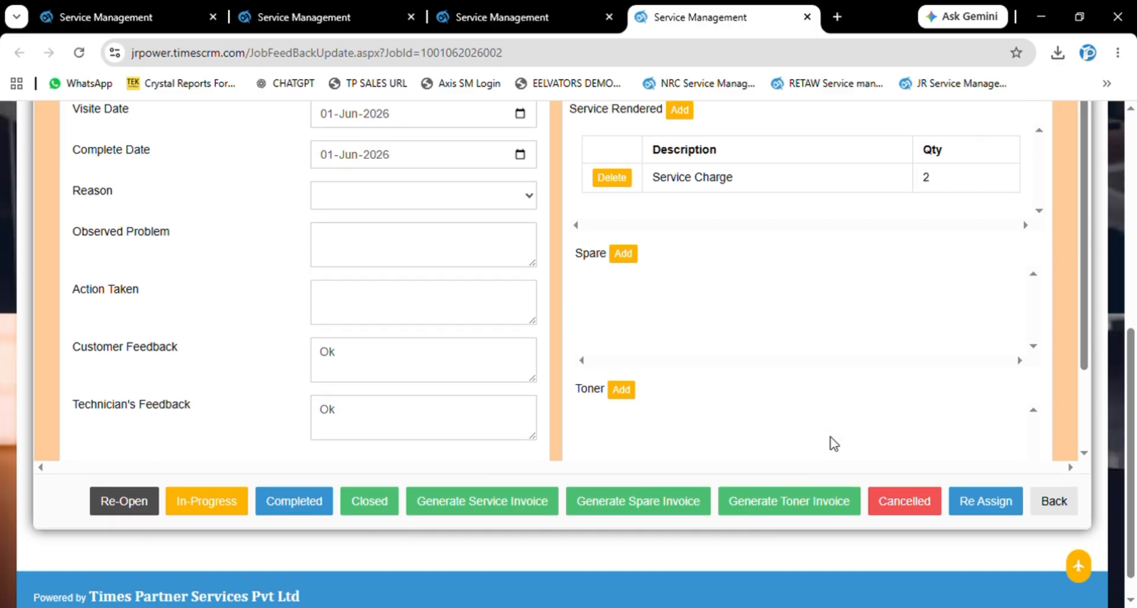
scroll(832, 443, "down", 1)
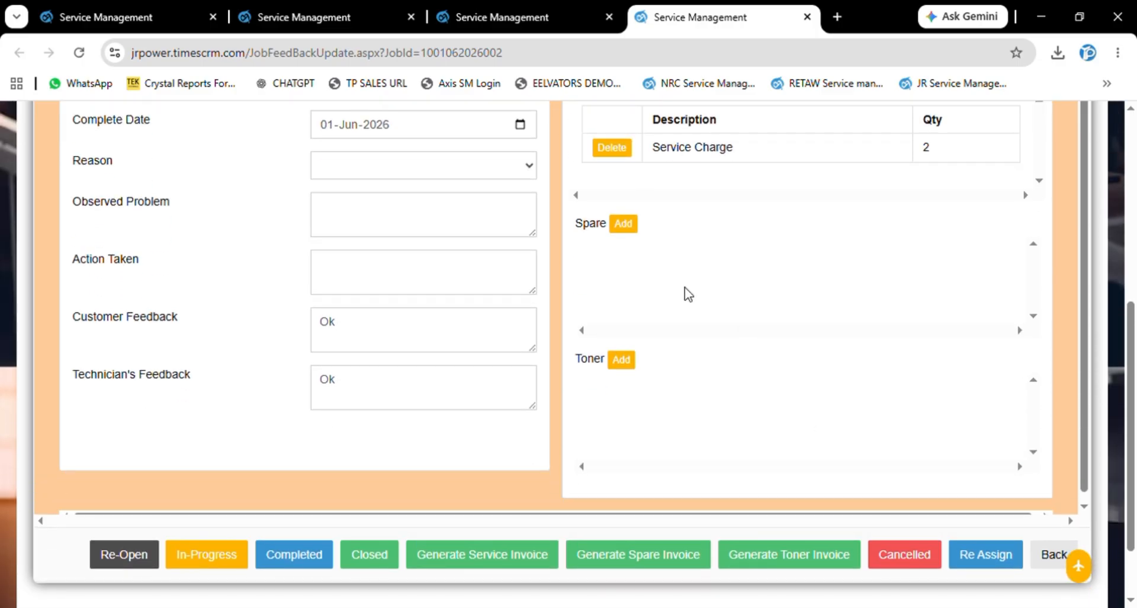
left_click(622, 225)
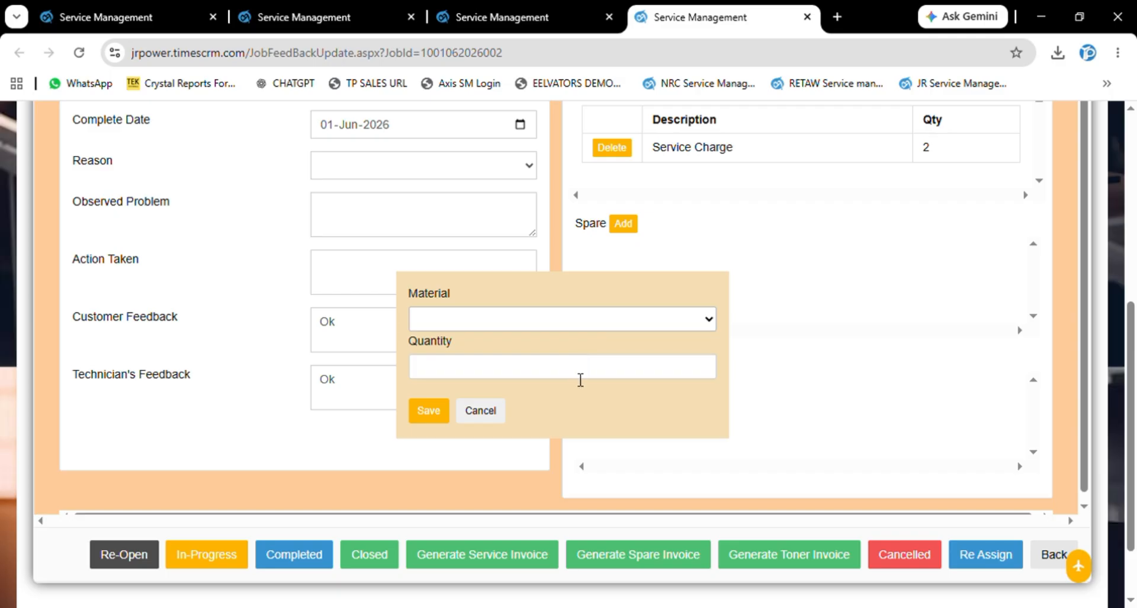
left_click(495, 147)
left_click(492, 371)
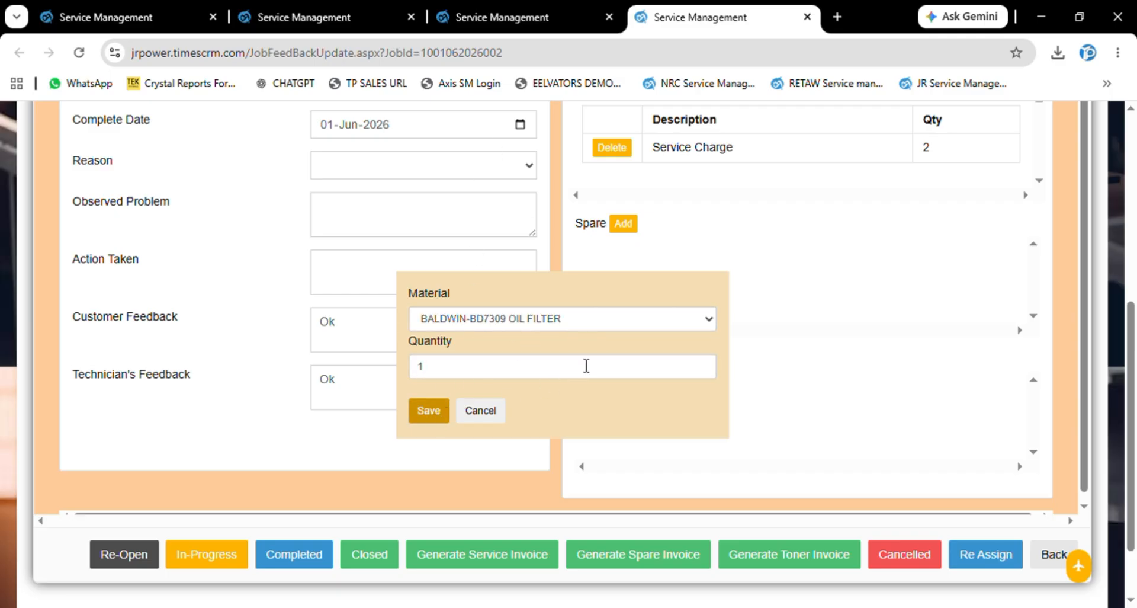
left_click(429, 410)
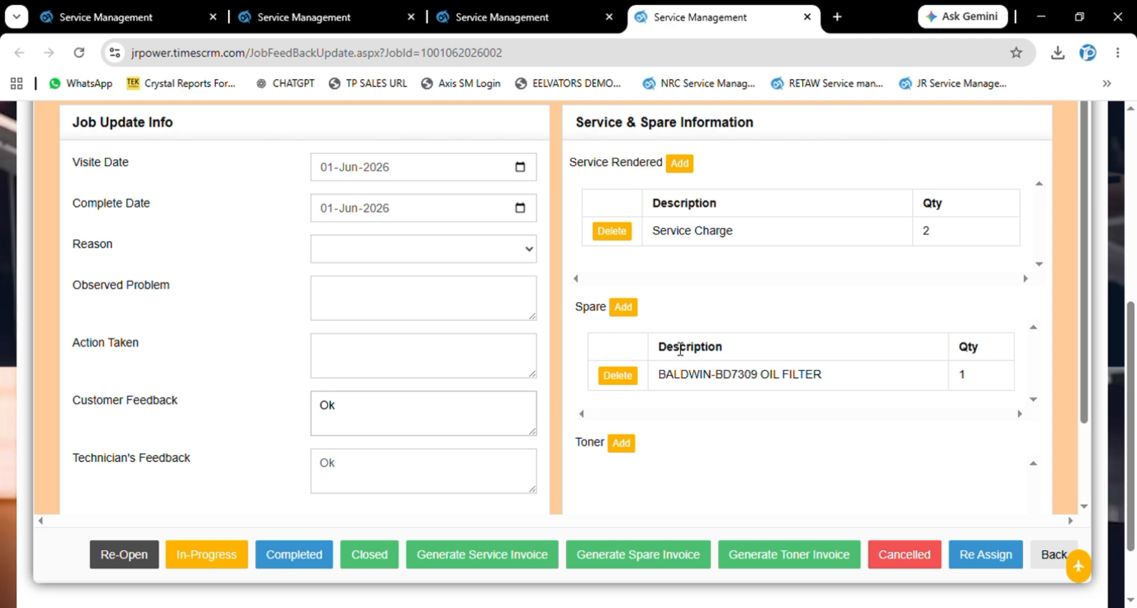
- Add BALDWIN-BF7329 FUEL FILTER with quantity 1 as the job's toner item and save it
scroll(750, 393, "down", 1)
left_click(622, 359)
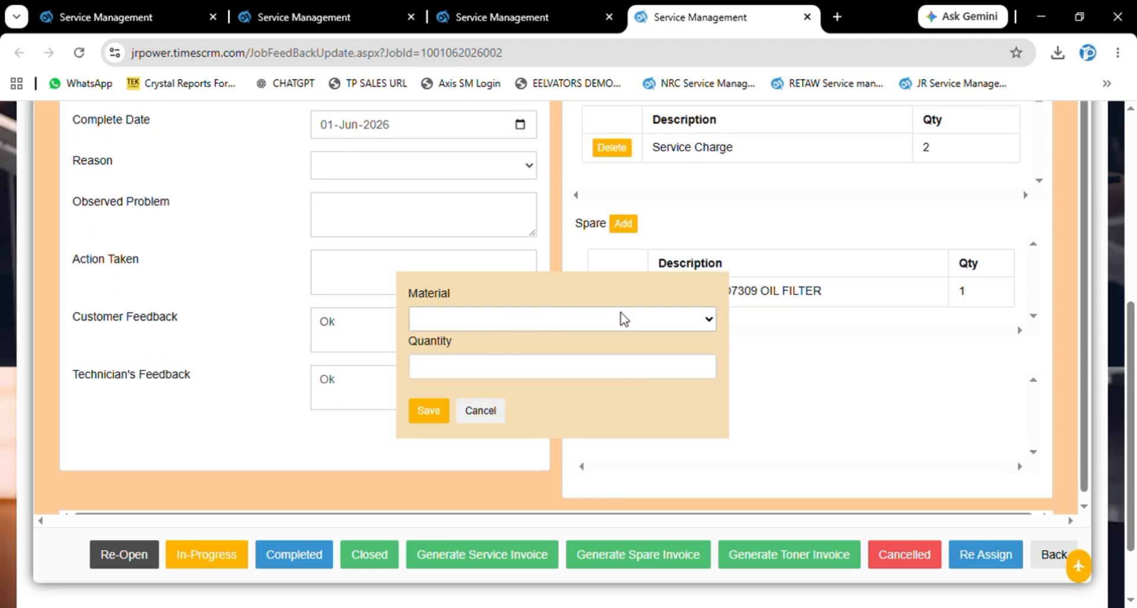
left_click(710, 314)
left_click(582, 267)
left_click(551, 369)
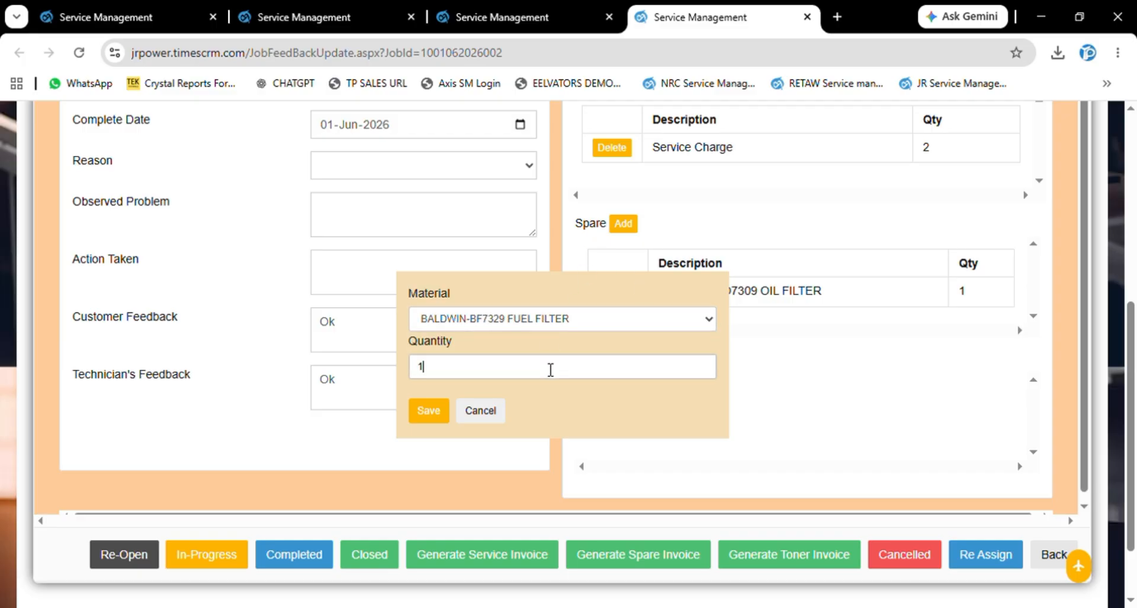
left_click(428, 412)
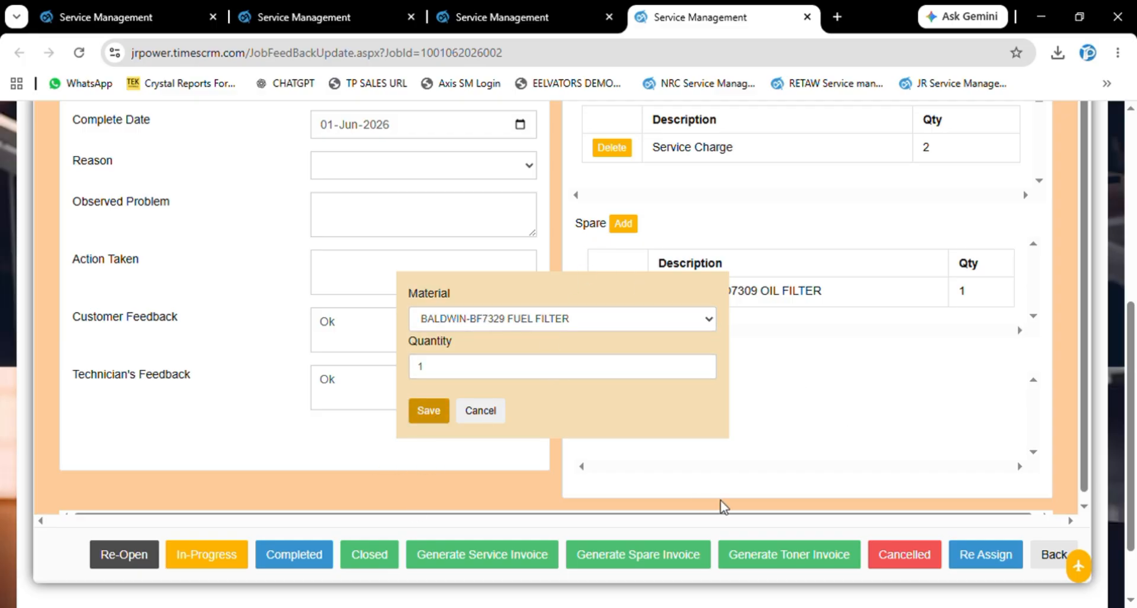
left_click(427, 410)
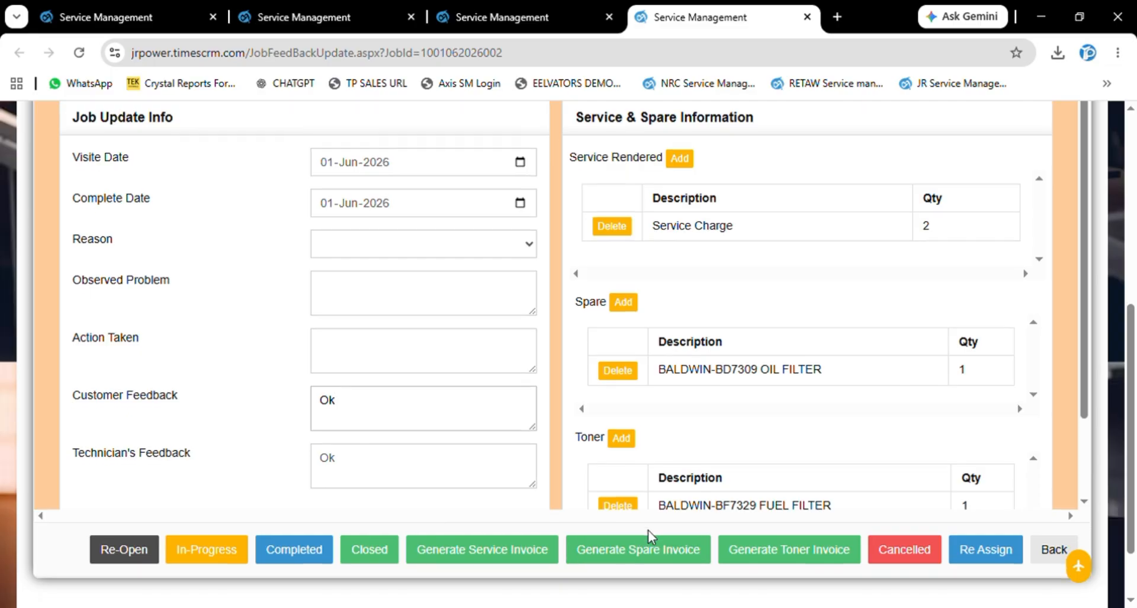
- Generate the job's service invoice, review its amounts, and save it, confirming that the job is closed
scroll(648, 530, "down", 2)
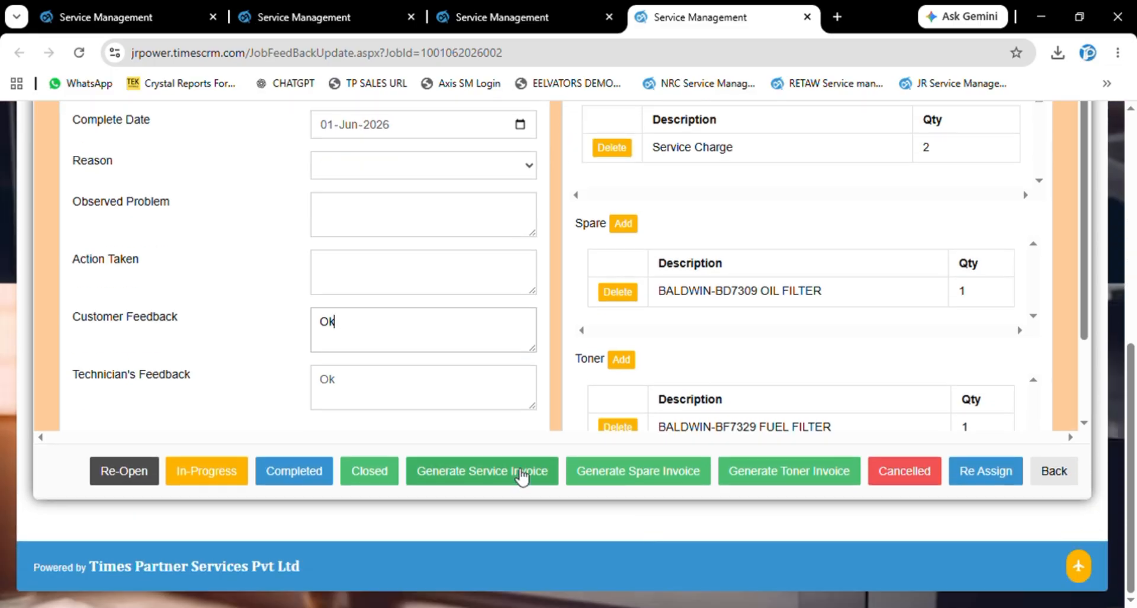
left_click(491, 477)
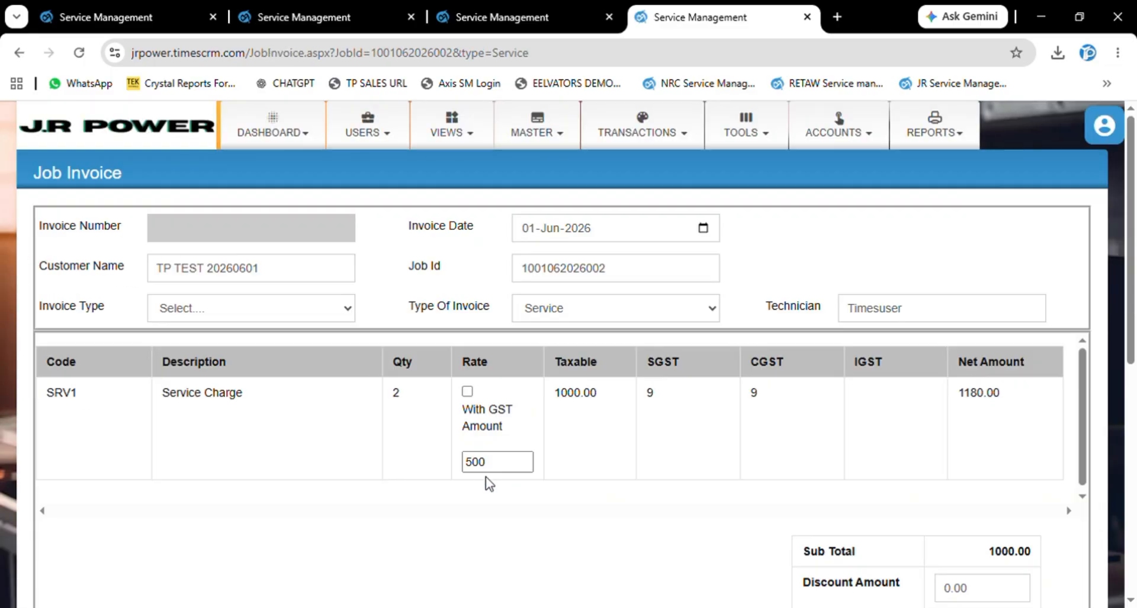
scroll(432, 424, "down", 4)
scroll(435, 425, "up", 3)
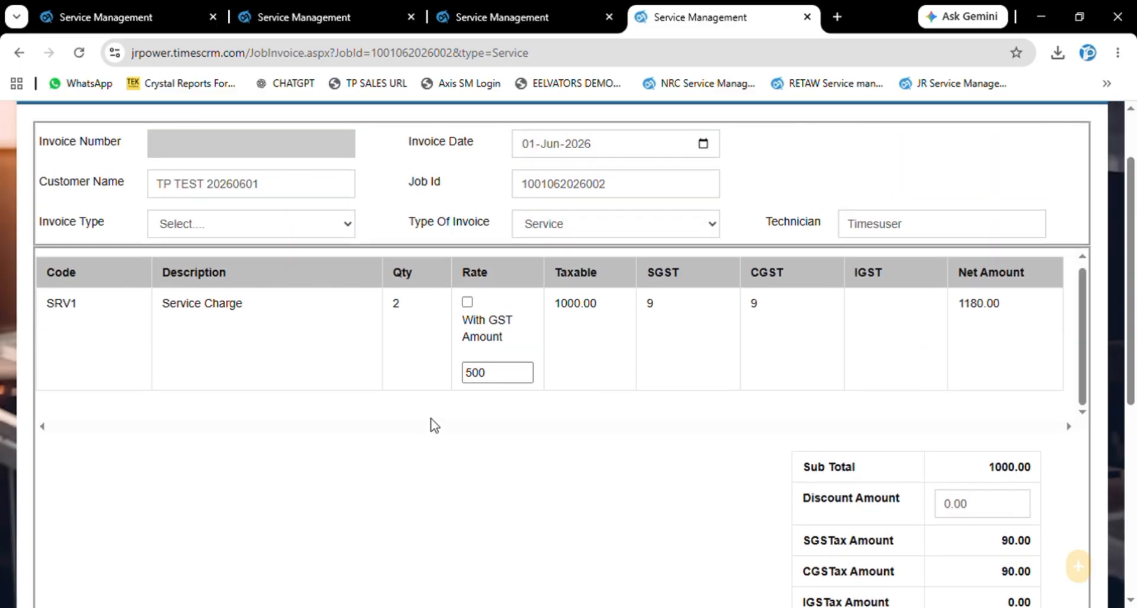
scroll(435, 425, "down", 5)
left_click(53, 510)
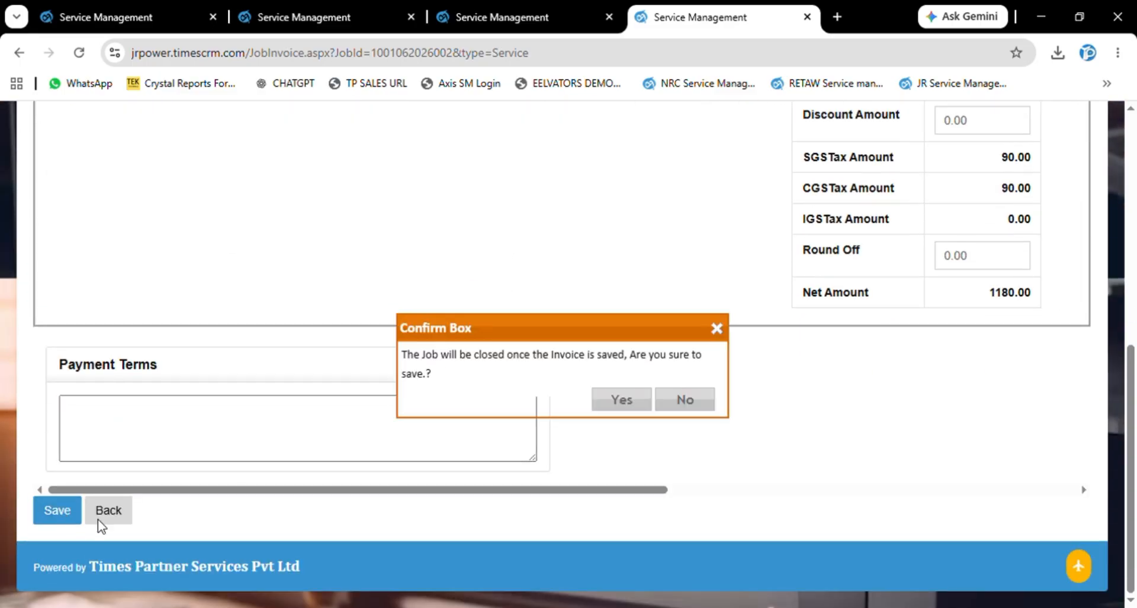
left_click(642, 400)
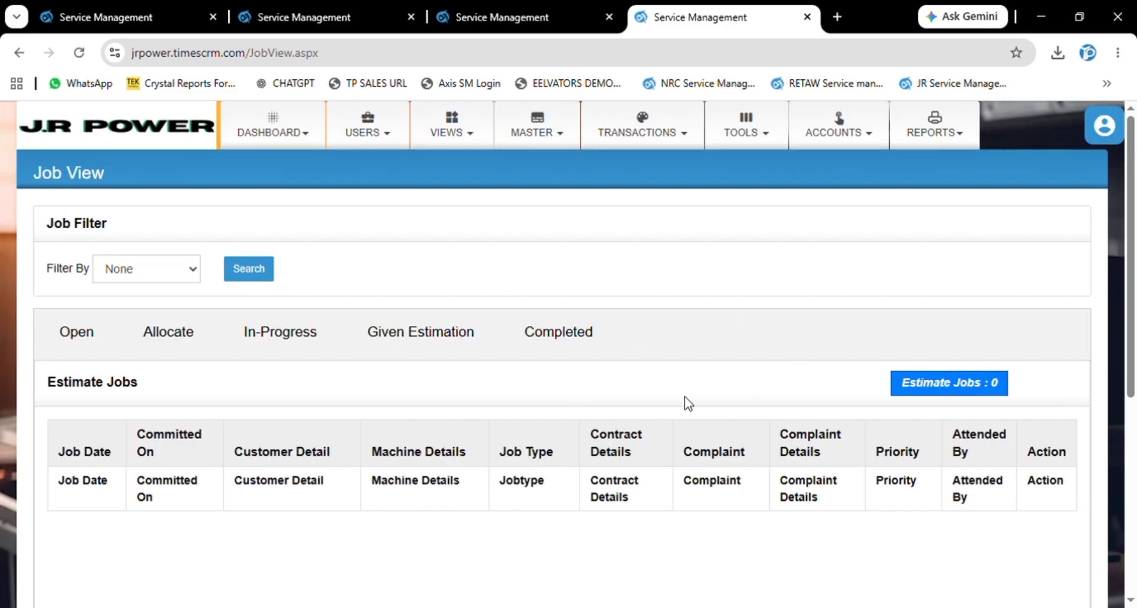
- Reopen the TP TEST 20260601 job from the completed jobs and generate its spare invoice
left_click(578, 343)
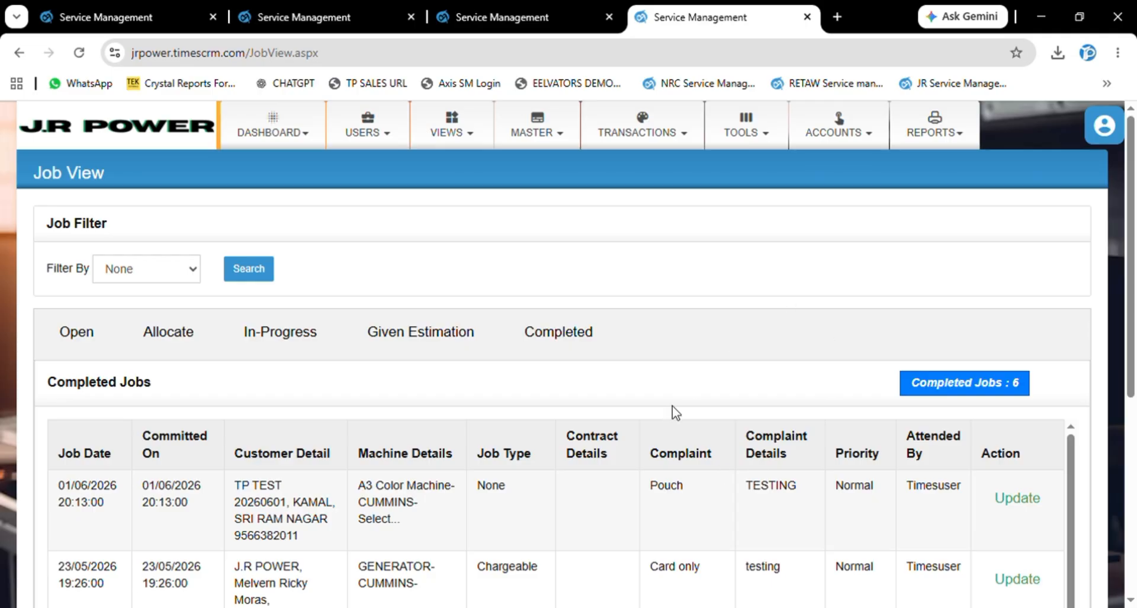
scroll(914, 460, "down", 1)
scroll(919, 468, "up", 1)
left_click(1017, 498)
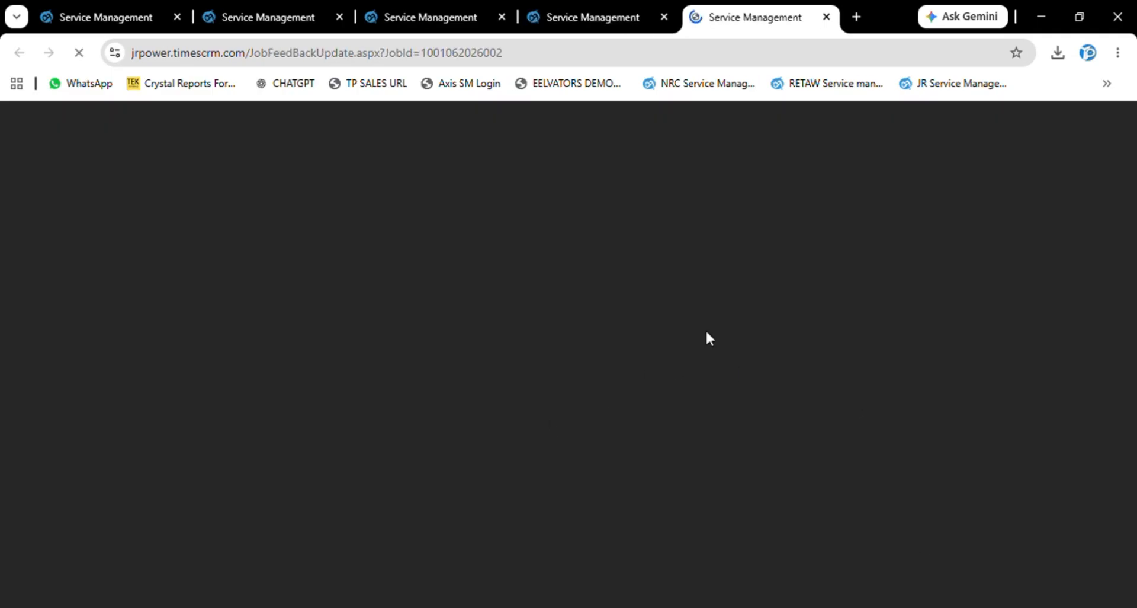
scroll(704, 509, "down", 3)
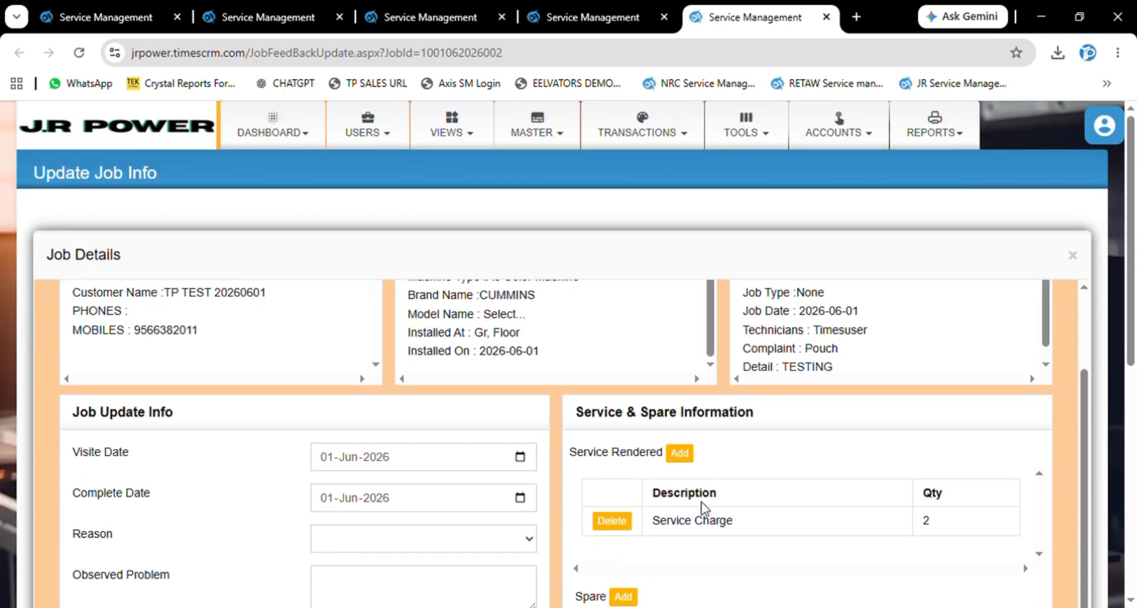
scroll(703, 508, "down", 8)
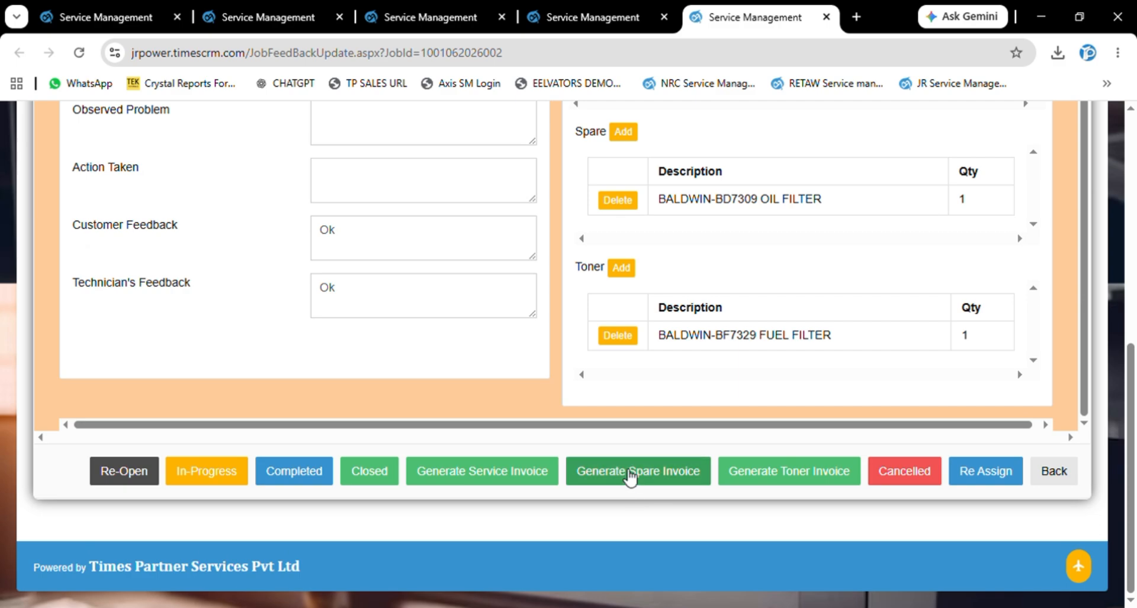
left_click(629, 469)
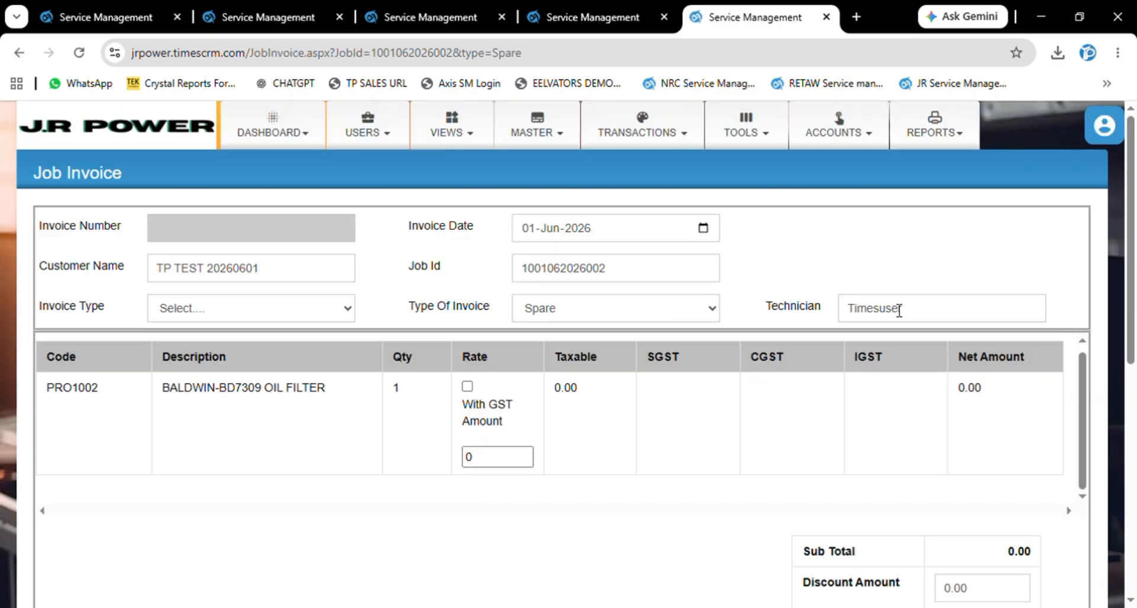
- Try to save the spare invoice with the oil filter's rate left at 0
left_click_drag(899, 310, 829, 315)
scroll(640, 432, "down", 7)
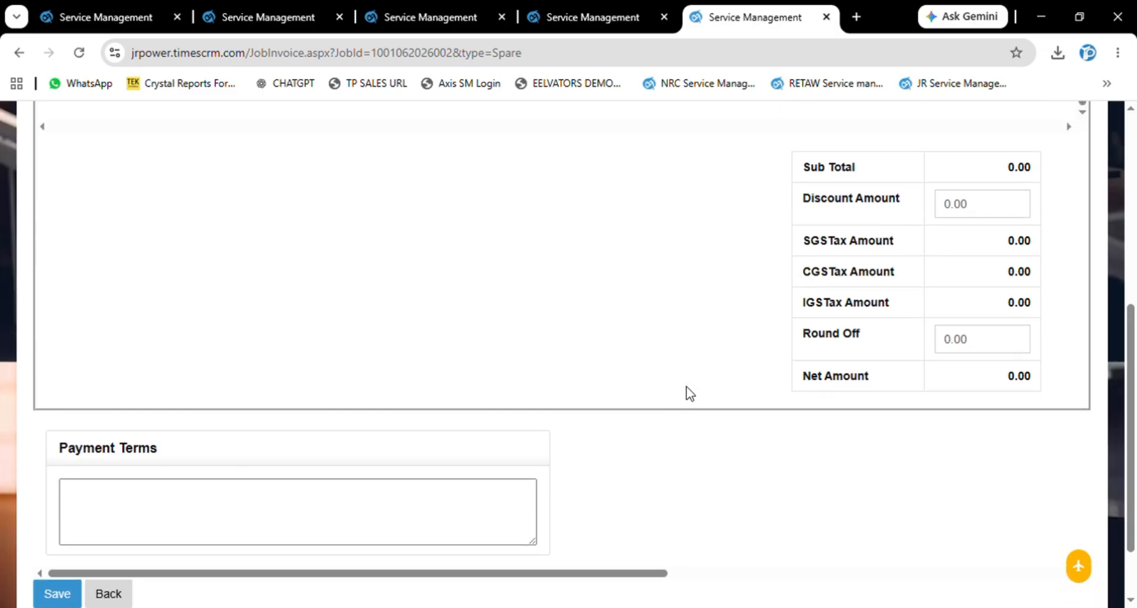
scroll(675, 396, "down", 2)
left_click(80, 512)
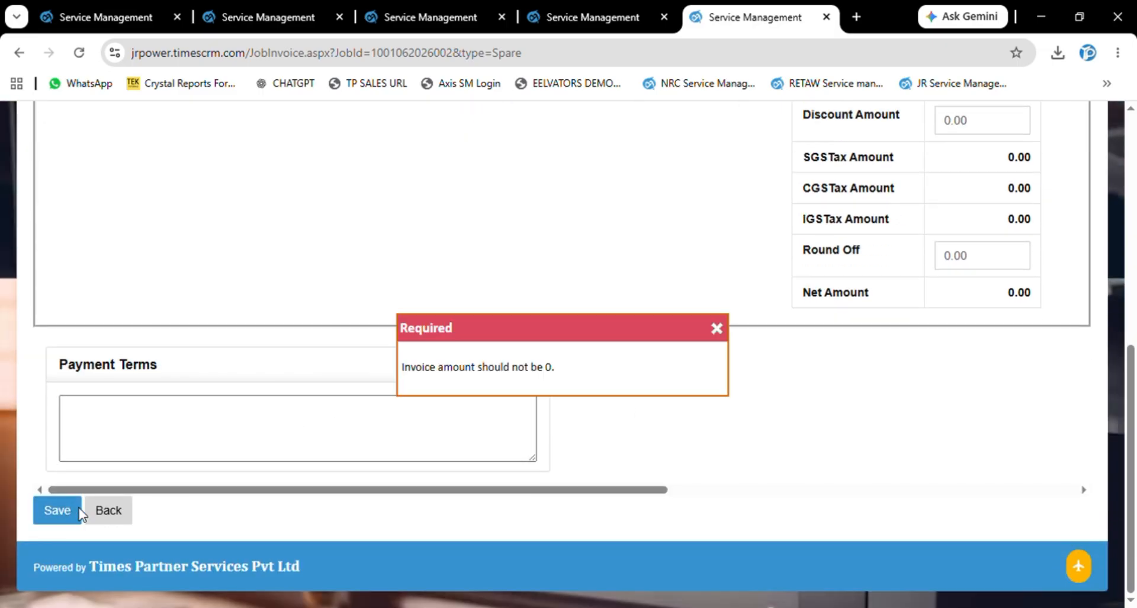
left_click(716, 329)
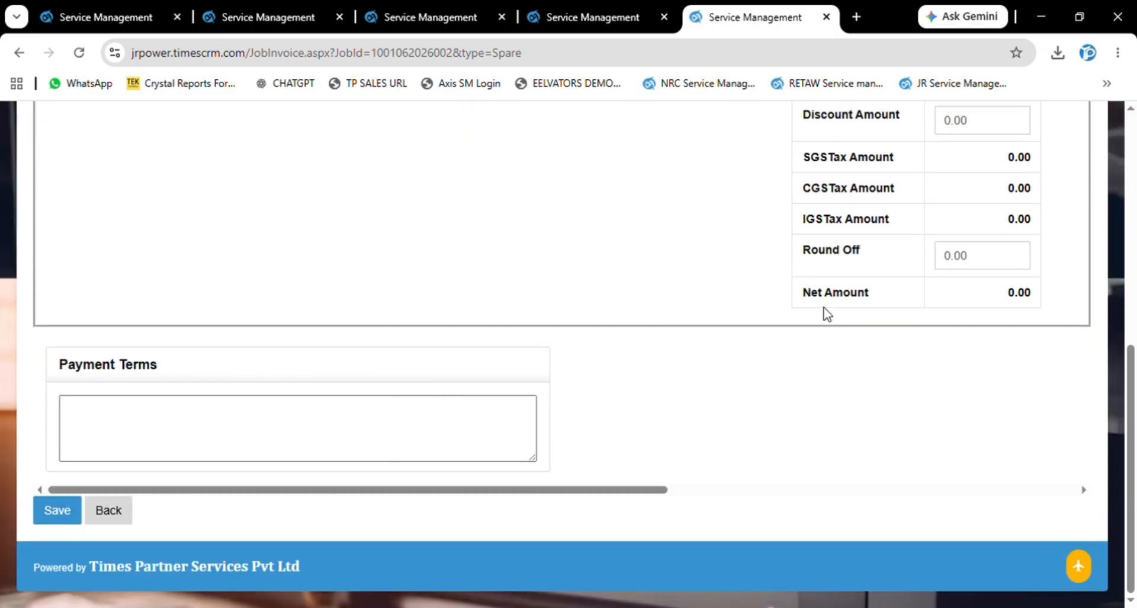
- Mark the oil filter's rate as including GST and set it to 1000
scroll(827, 313, "up", 7)
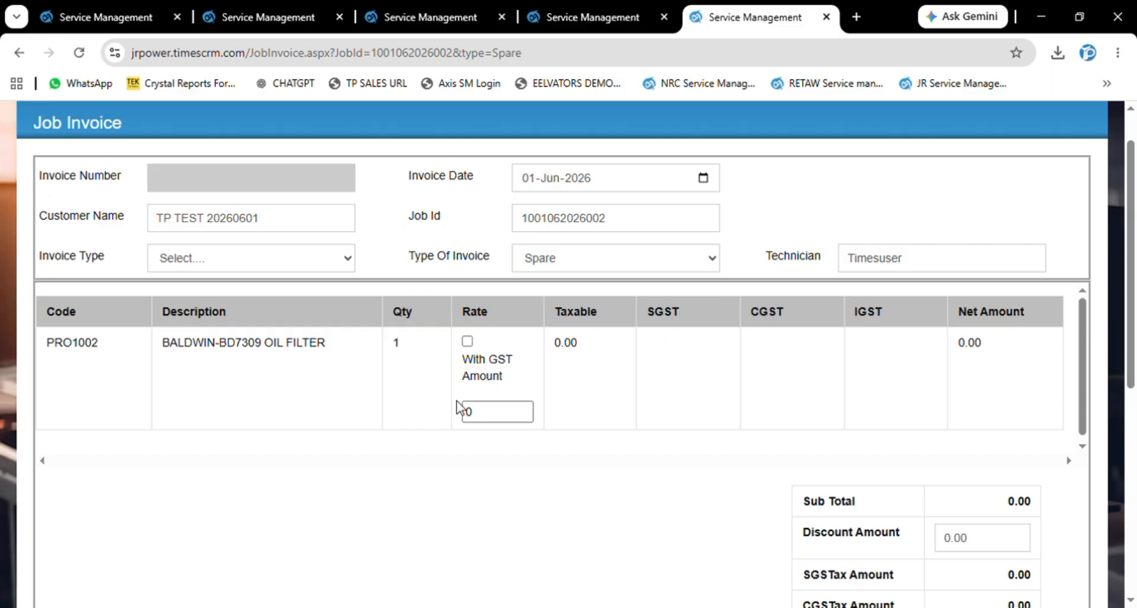
left_click(467, 341)
left_click(529, 400)
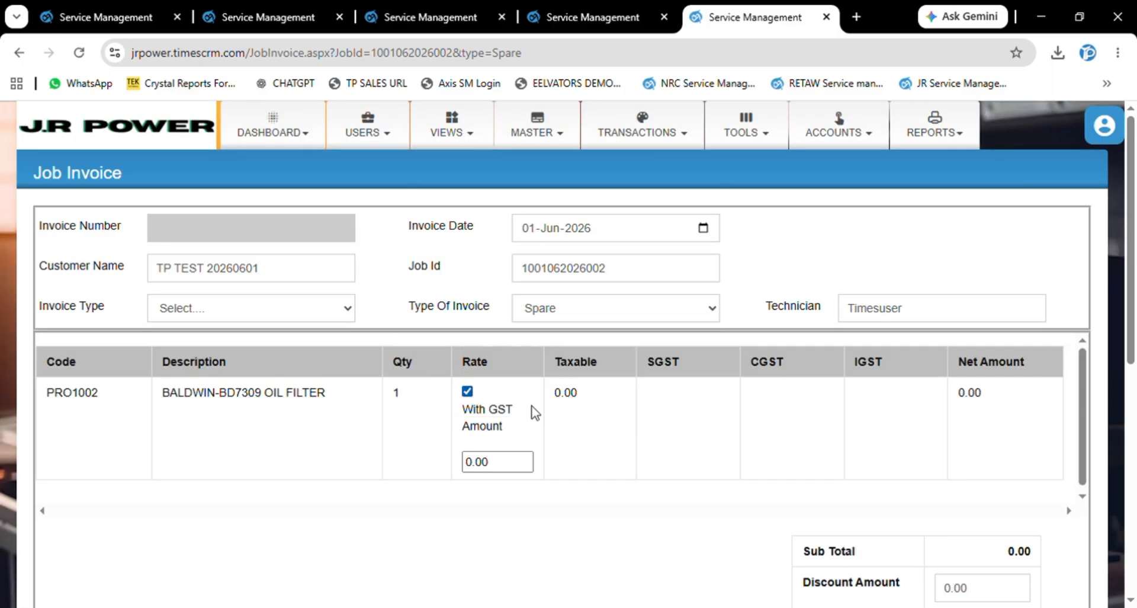
left_click_drag(520, 462, 449, 462)
type("1000")
left_click(670, 398)
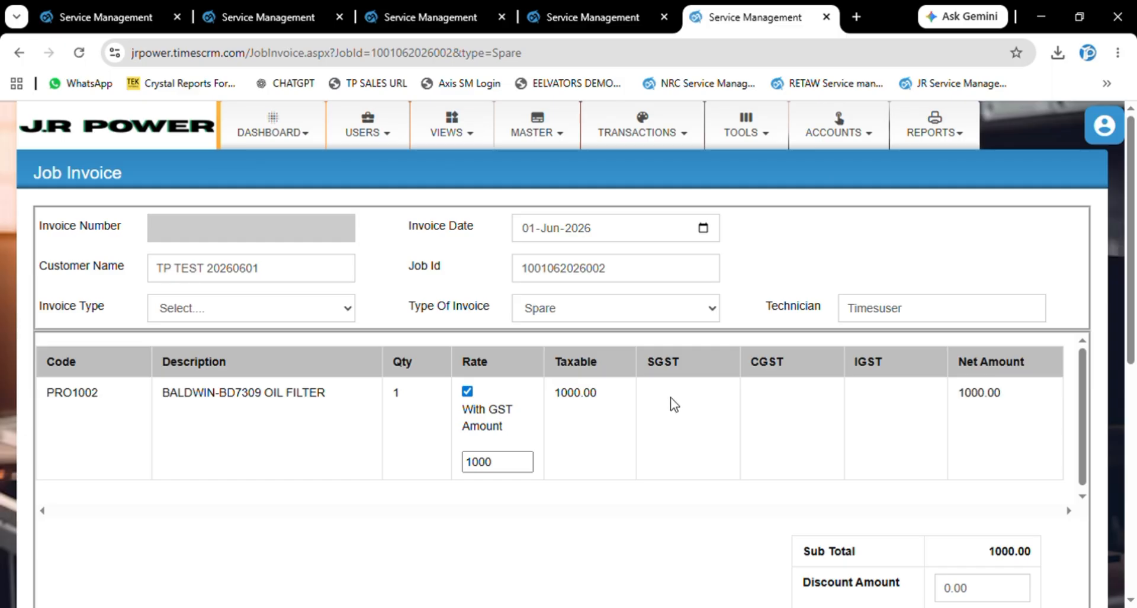
- Save the spare invoice and confirm that the job is closed
scroll(1001, 414, "down", 7)
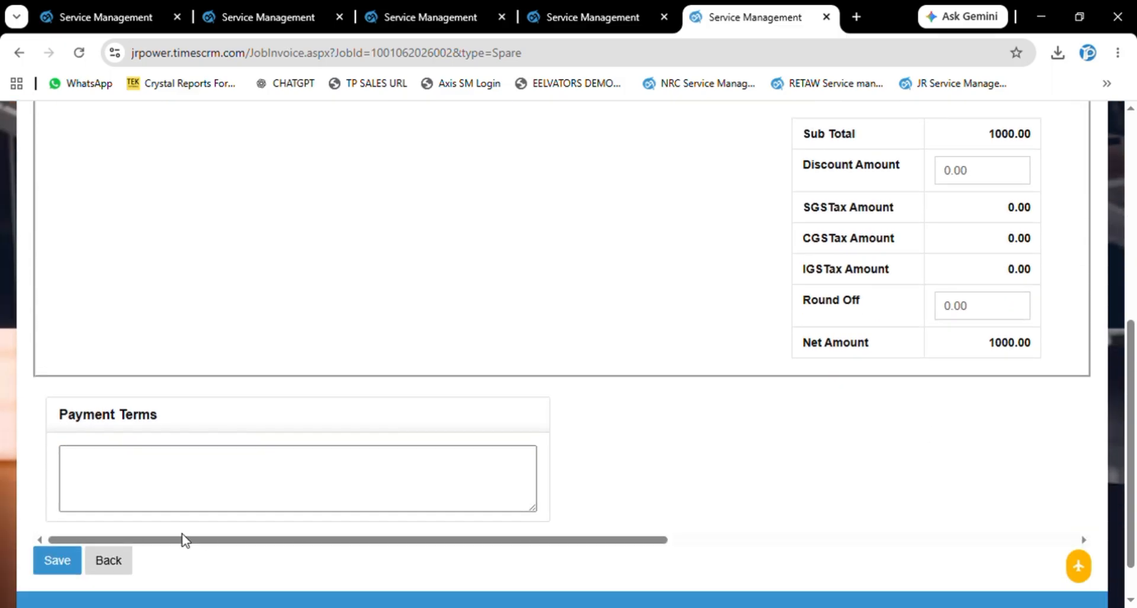
left_click(61, 563)
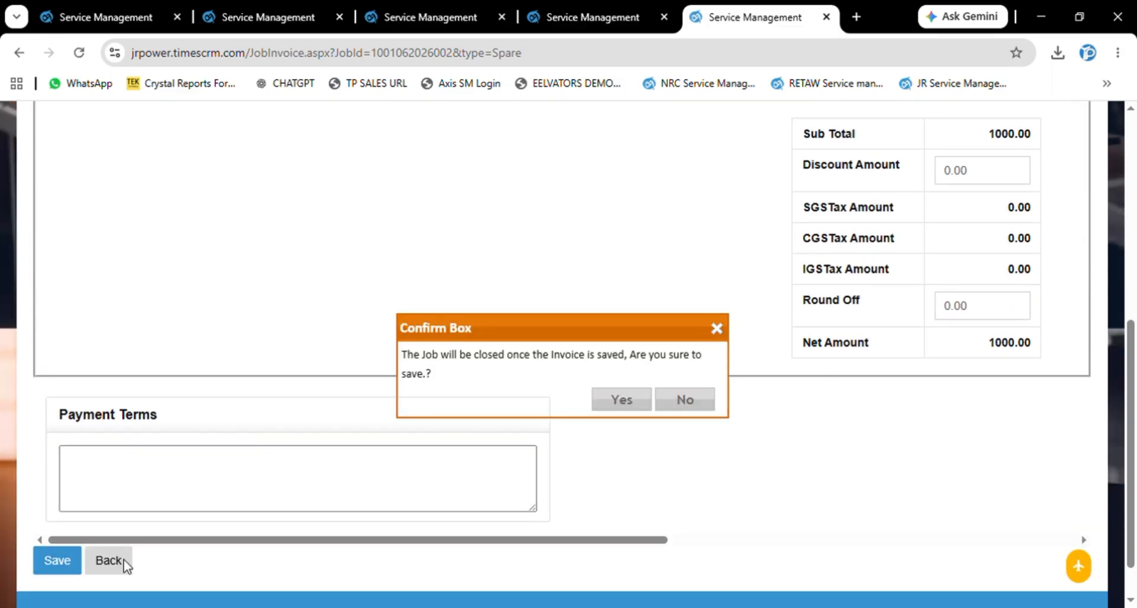
left_click(633, 401)
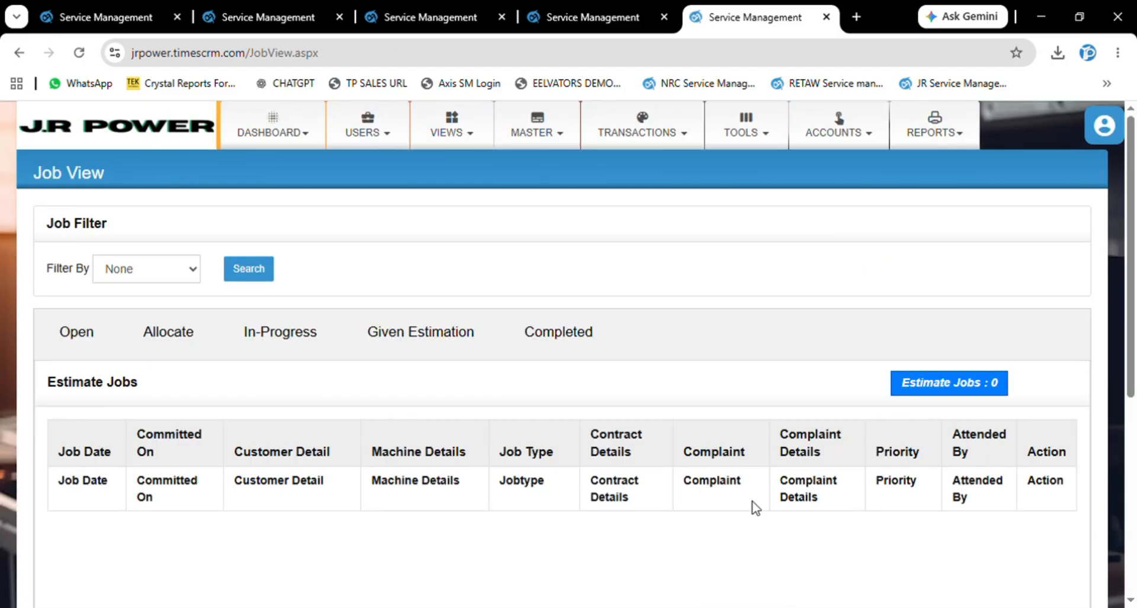
- Reopen the TP TEST 20260601 job from the completed jobs and generate its toner invoice
left_click(543, 336)
left_click(1020, 501)
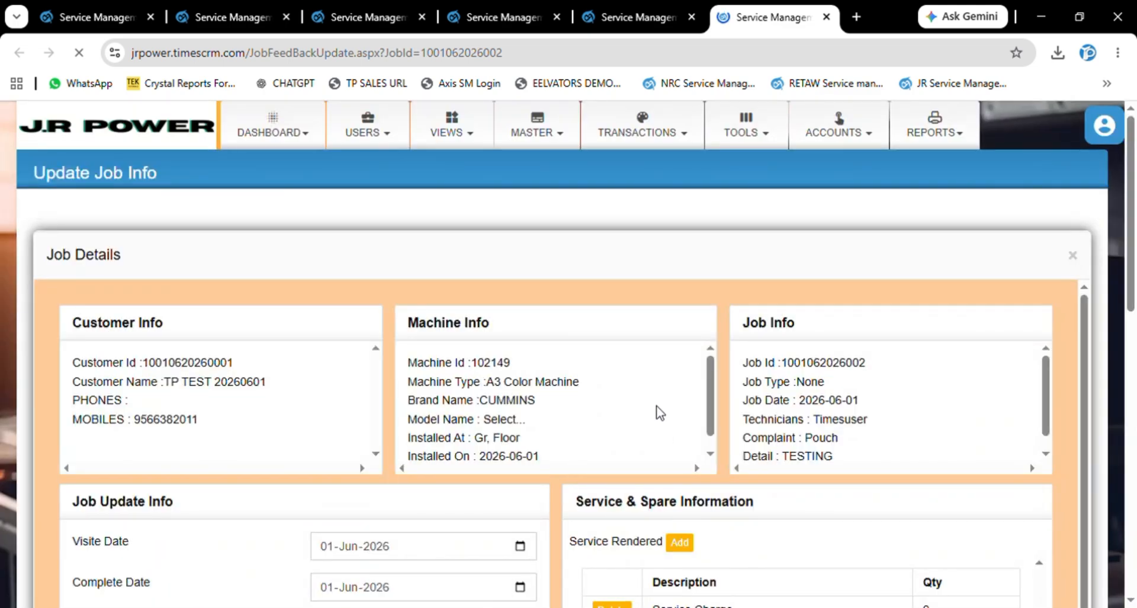
scroll(827, 507, "down", 2)
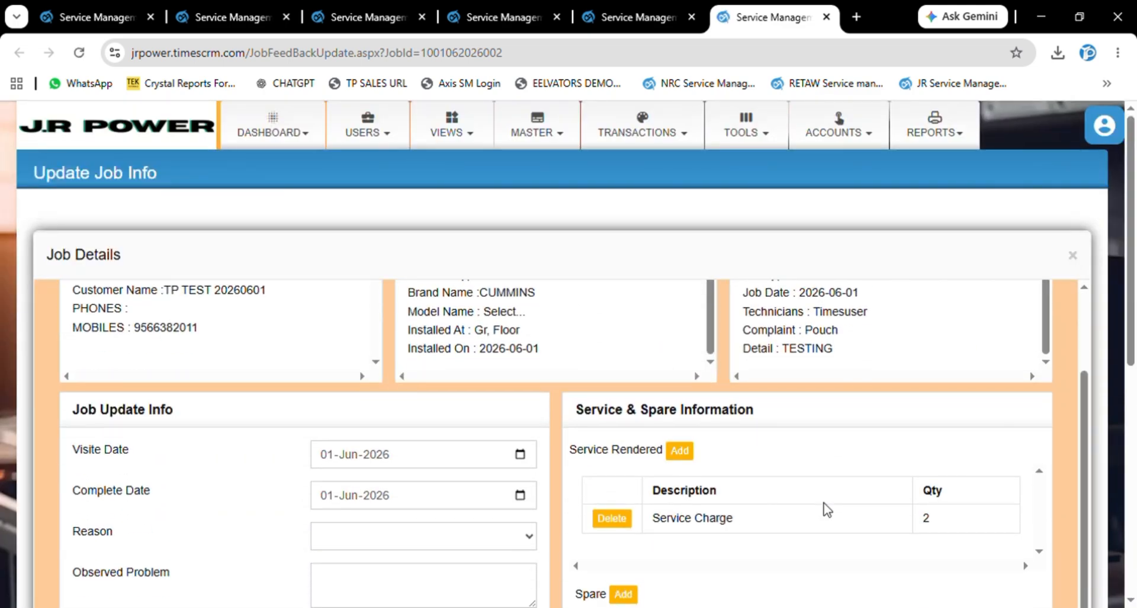
scroll(1088, 441, "down", 8)
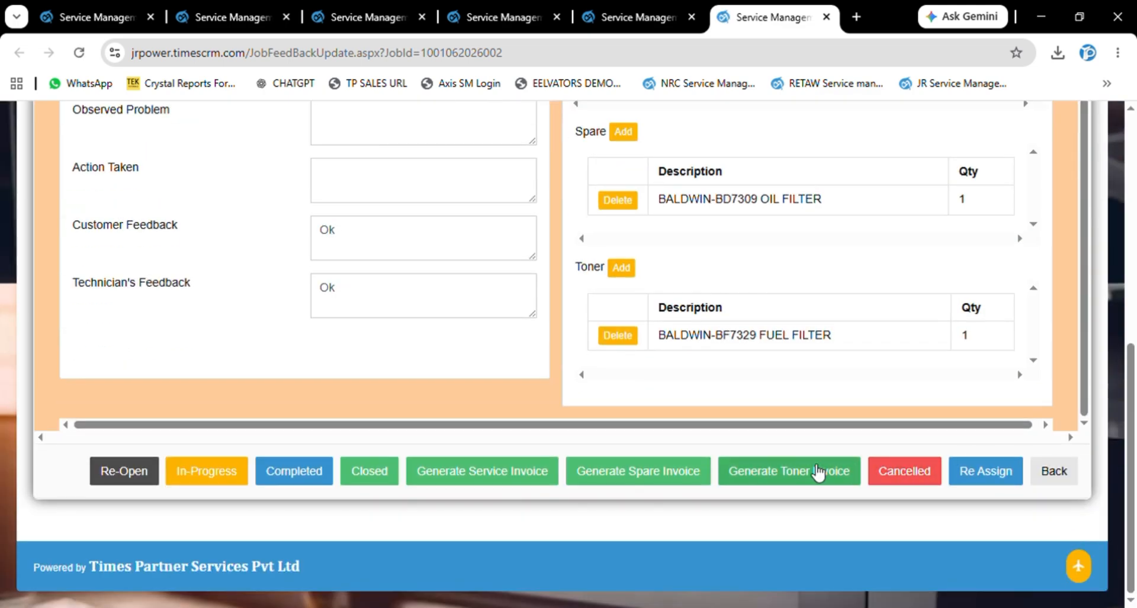
left_click(817, 473)
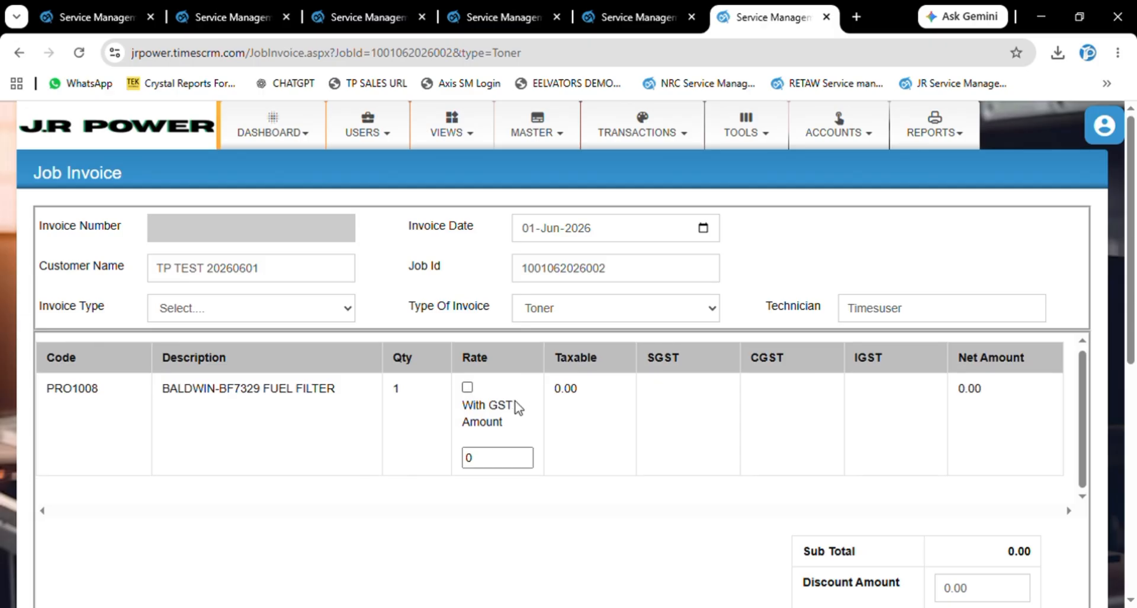
- Mark the BALDWIN-BF7329 fuel filter's rate as including GST, accept the GST split, and set the rate to 1000
left_click(468, 387)
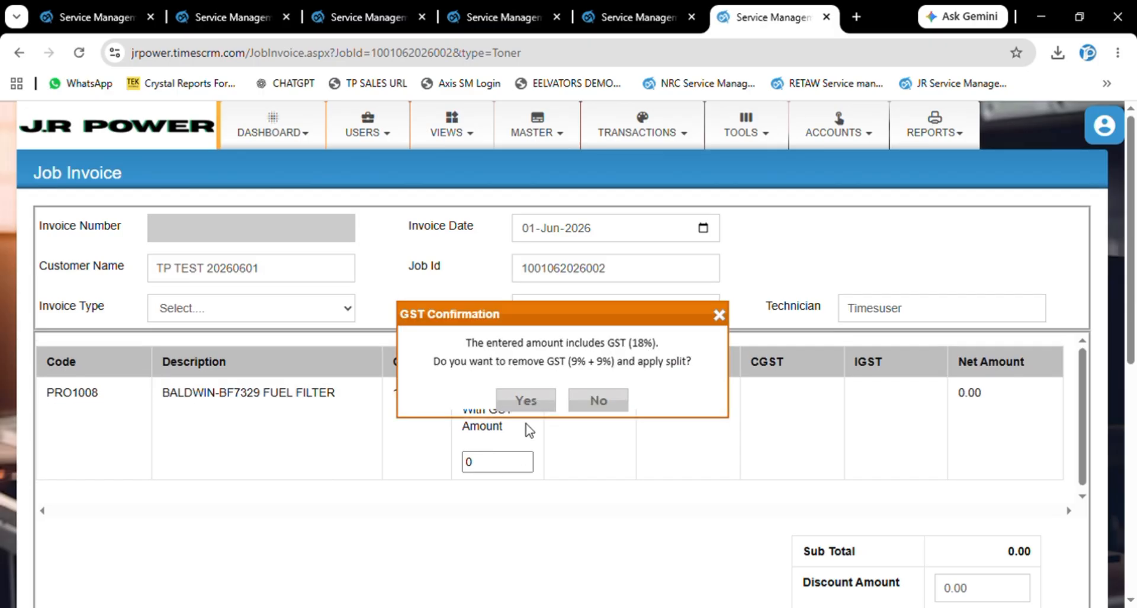
left_click(527, 400)
left_click(503, 468)
double_click(504, 468)
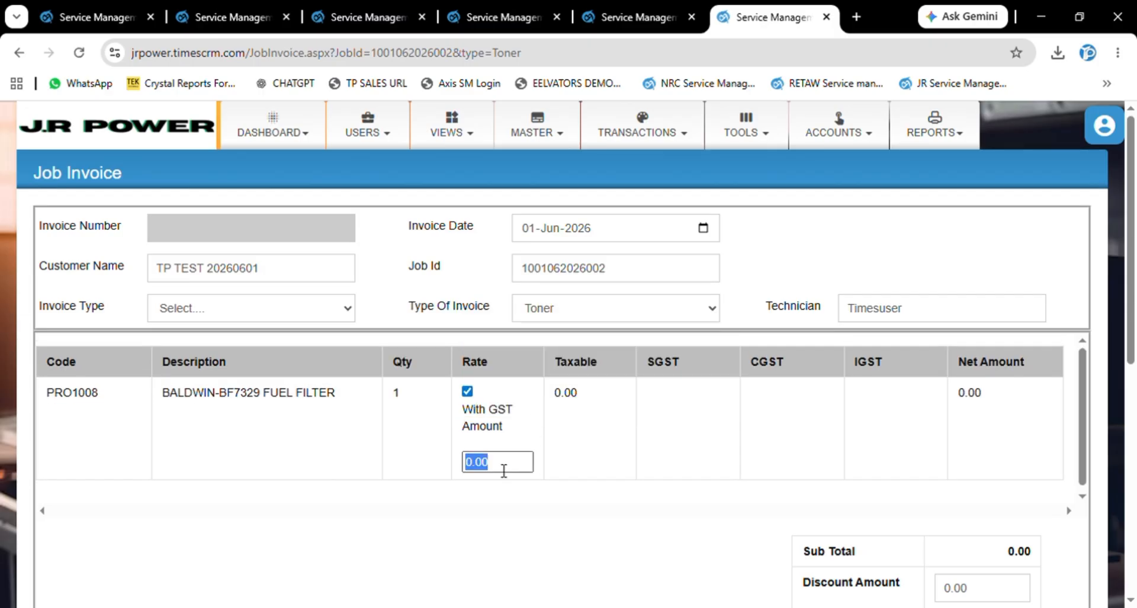
type("10")
left_click(725, 453)
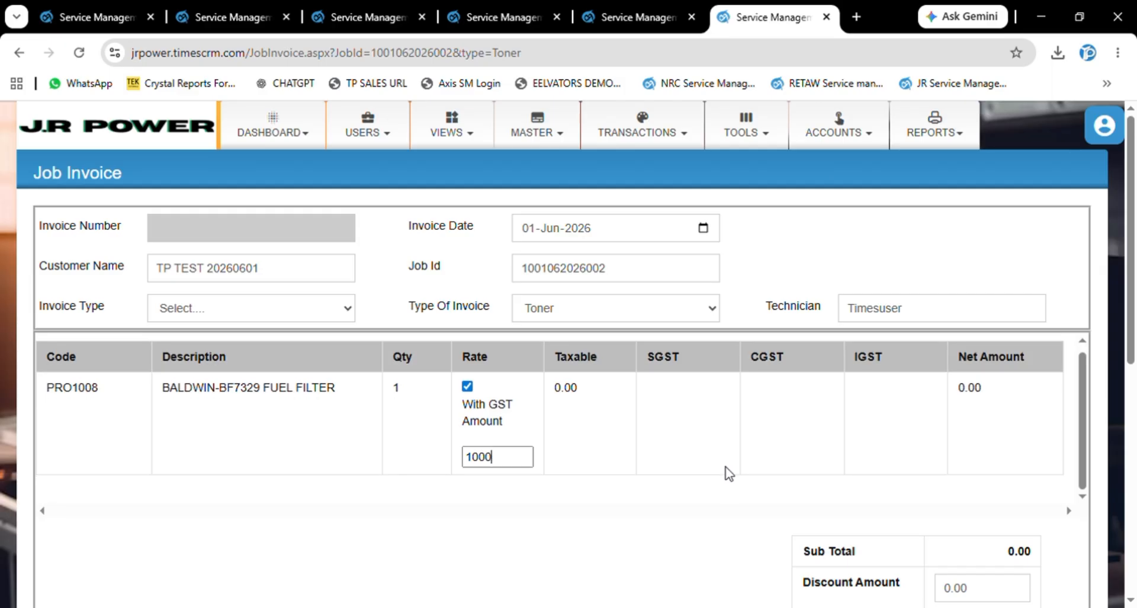
- Save the toner invoice and confirm closing the job
scroll(1113, 465, "down", 5)
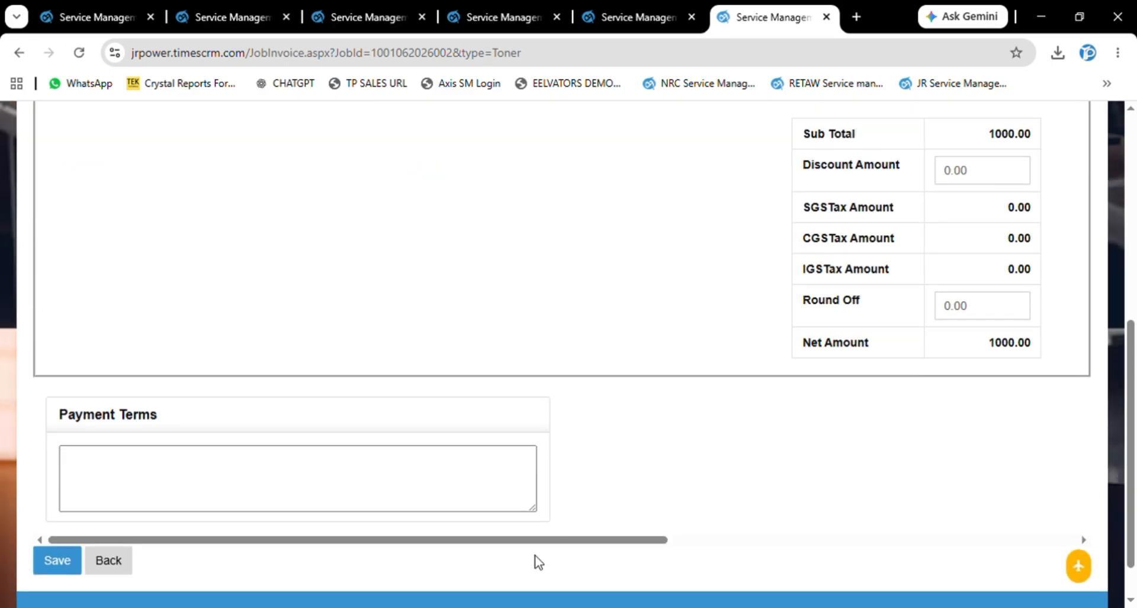
left_click(67, 562)
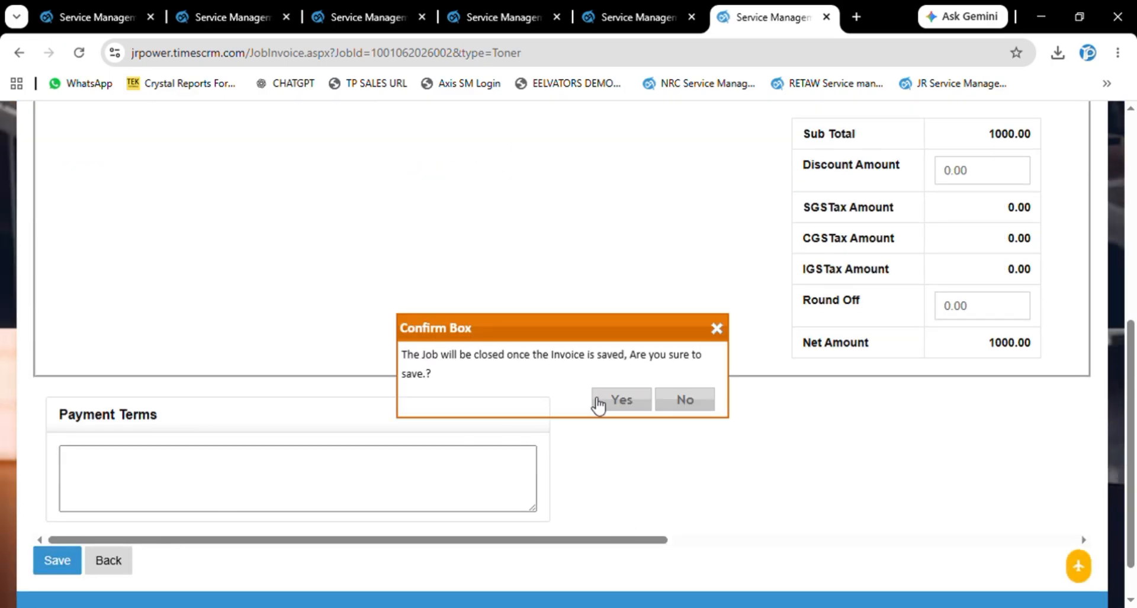
left_click(617, 400)
- Open the TP TEST 20260601 job from the completed jobs again, set it to Closed, and recheck the completed list
scroll(640, 362, "down", 3)
scroll(492, 273, "up", 3)
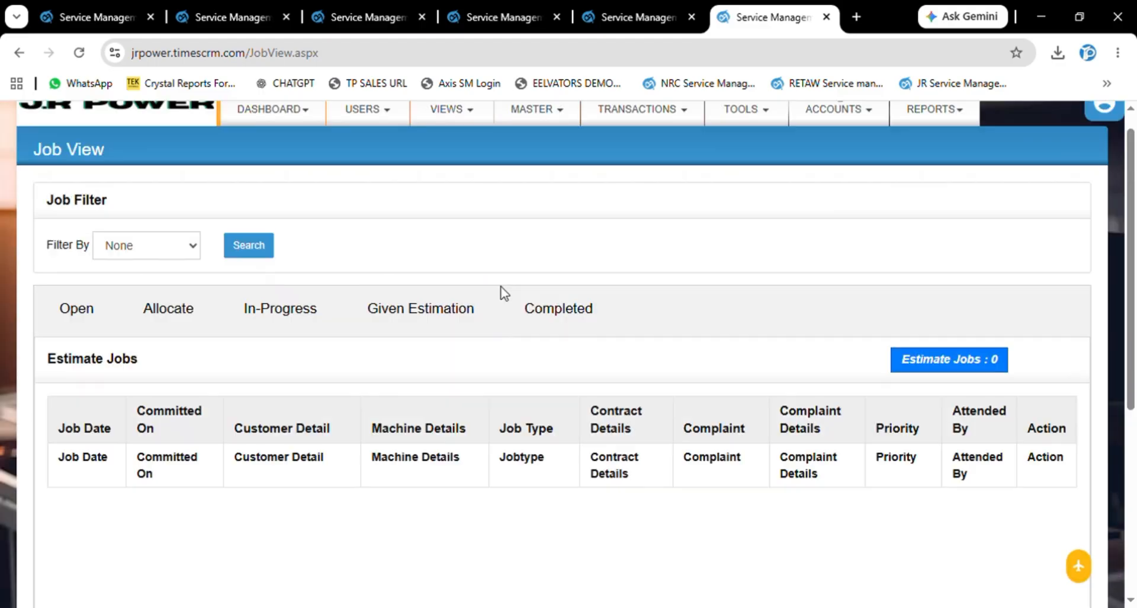
left_click(581, 336)
scroll(650, 397, "down", 6)
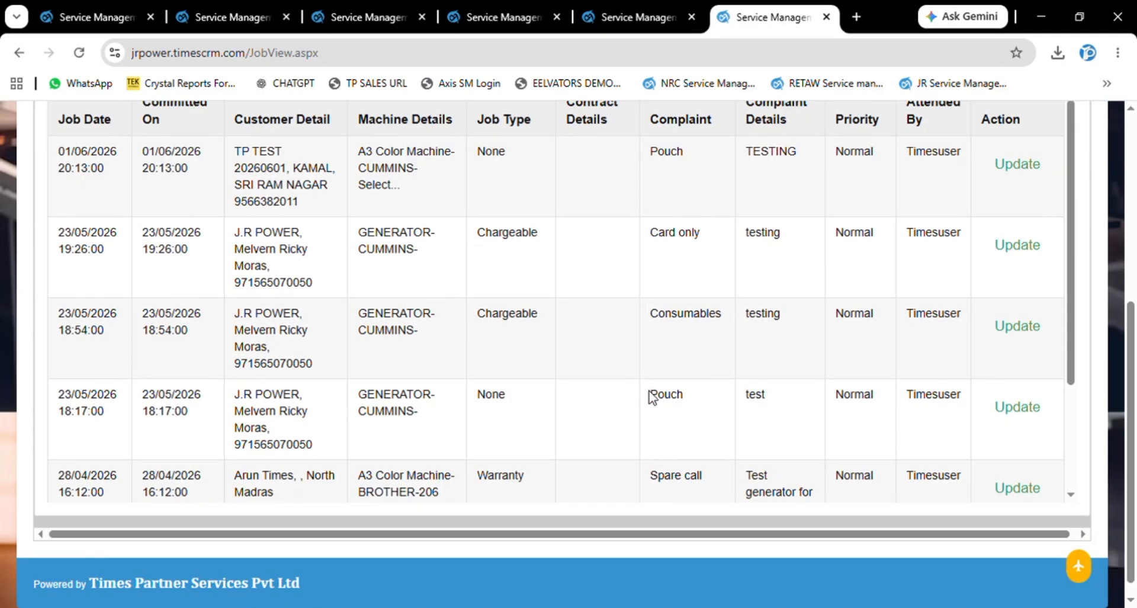
scroll(898, 256, "up", 2)
left_click(1017, 252)
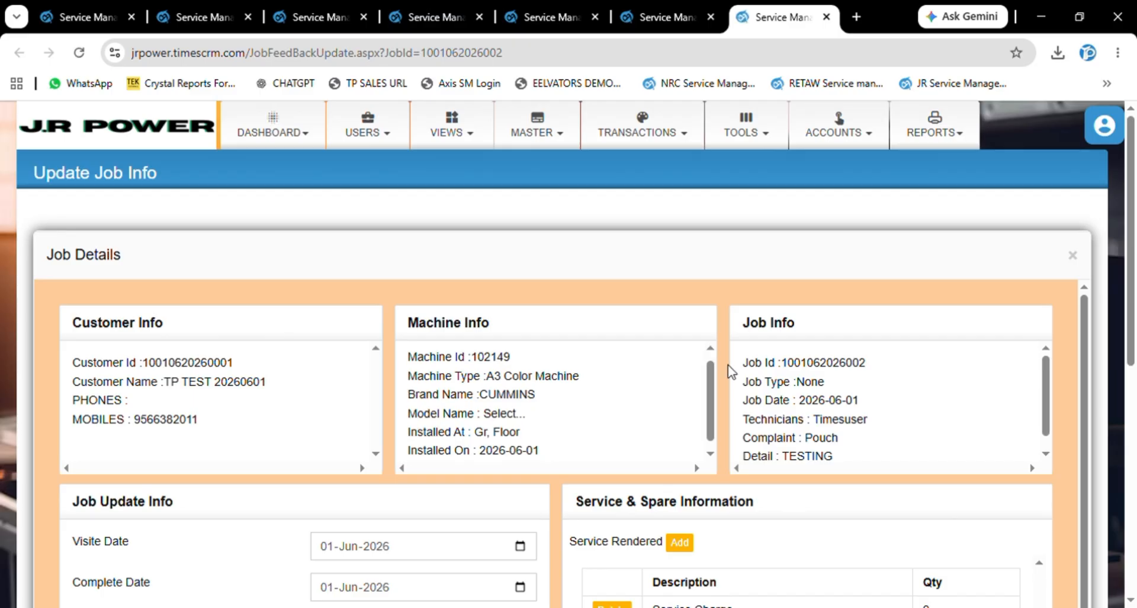
scroll(900, 391, "down", 9)
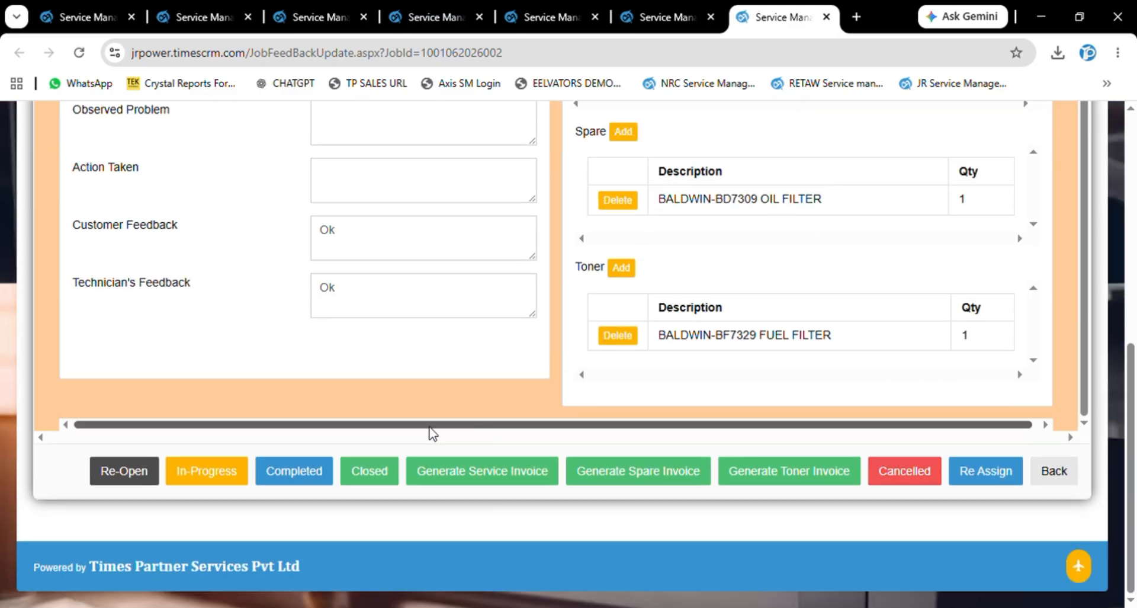
scroll(467, 430, "up", 2)
scroll(468, 431, "up", 3)
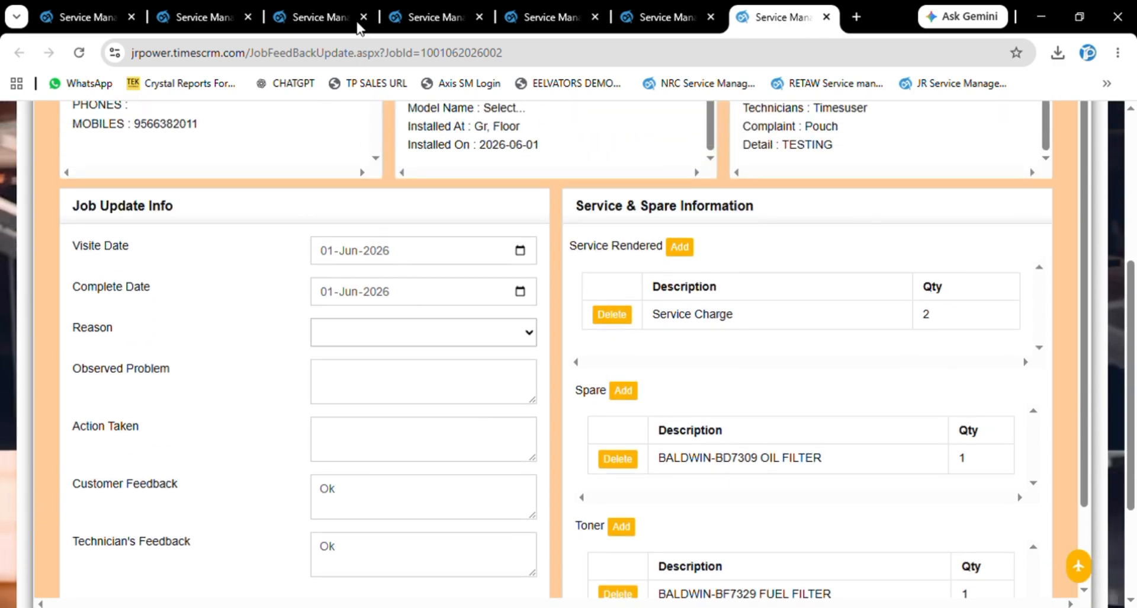
scroll(468, 314, "down", 5)
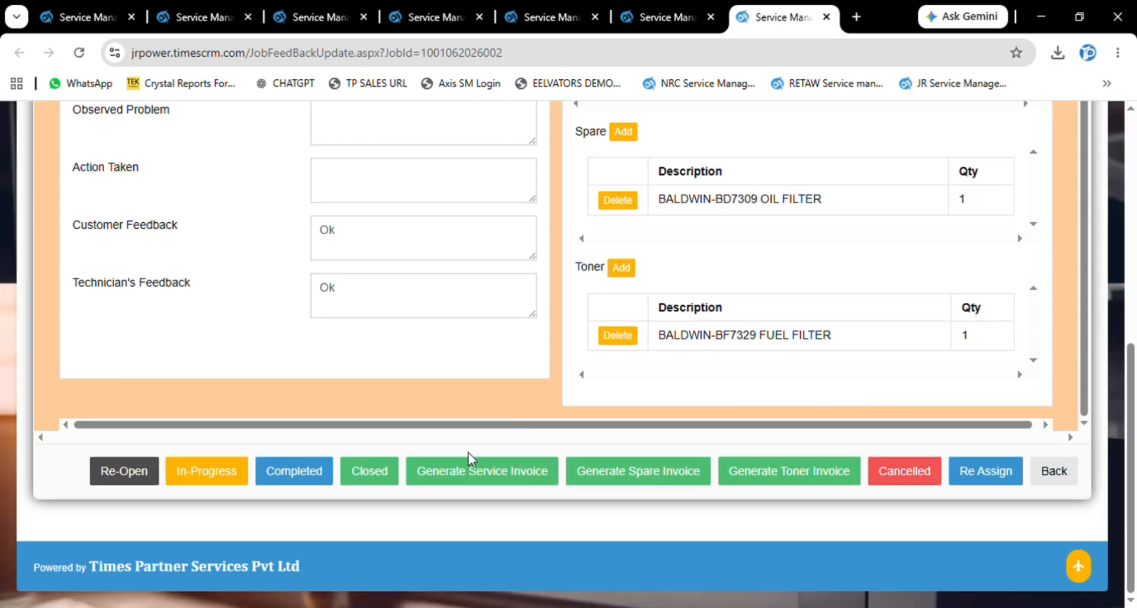
left_click(384, 474)
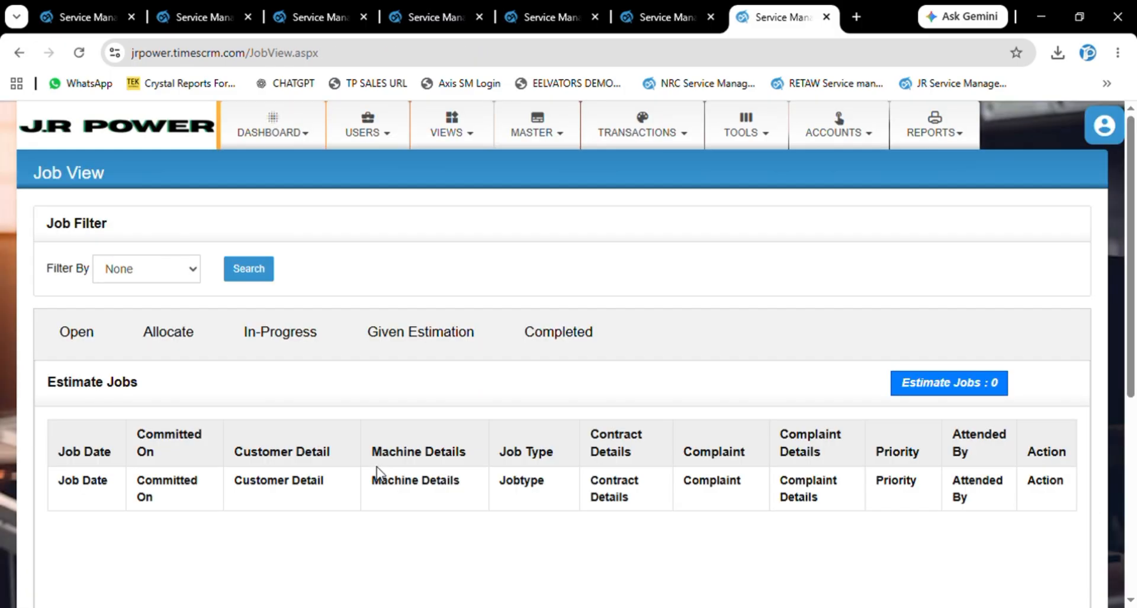
left_click(542, 339)
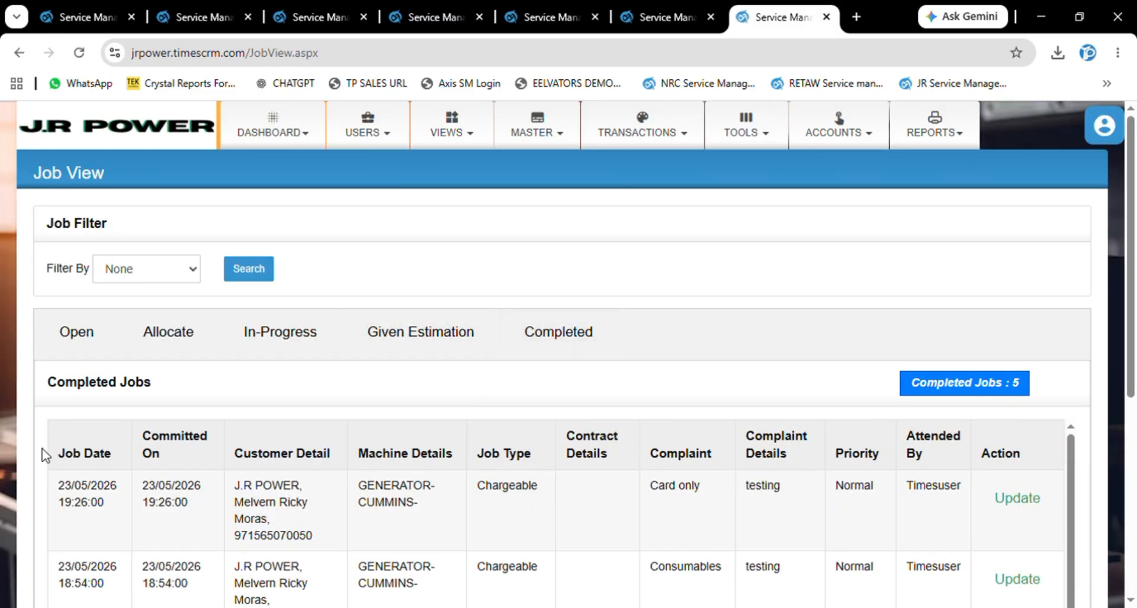
- Search the customer view for "tp", open TP TEST 20260601 and select its A3 Color Machine
left_click(475, 133)
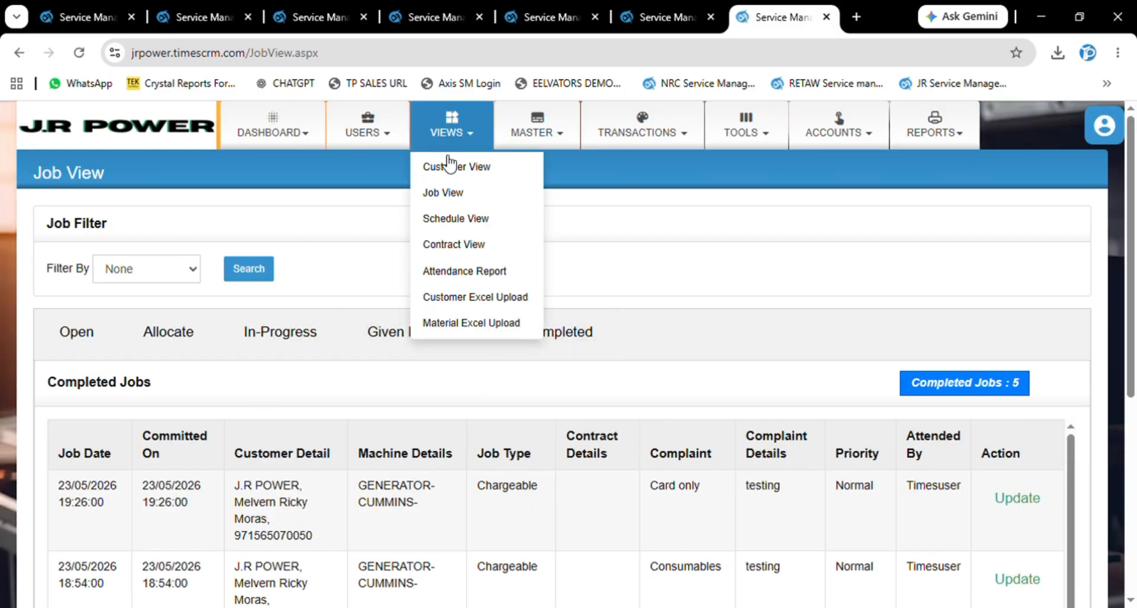
left_click(444, 166)
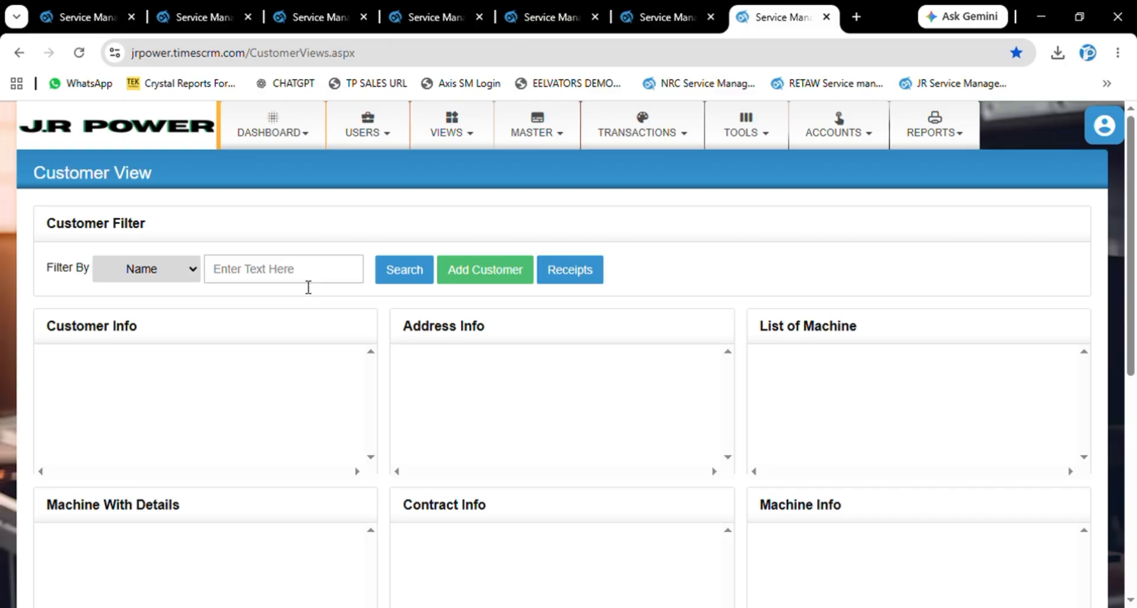
type("tp")
key("Return")
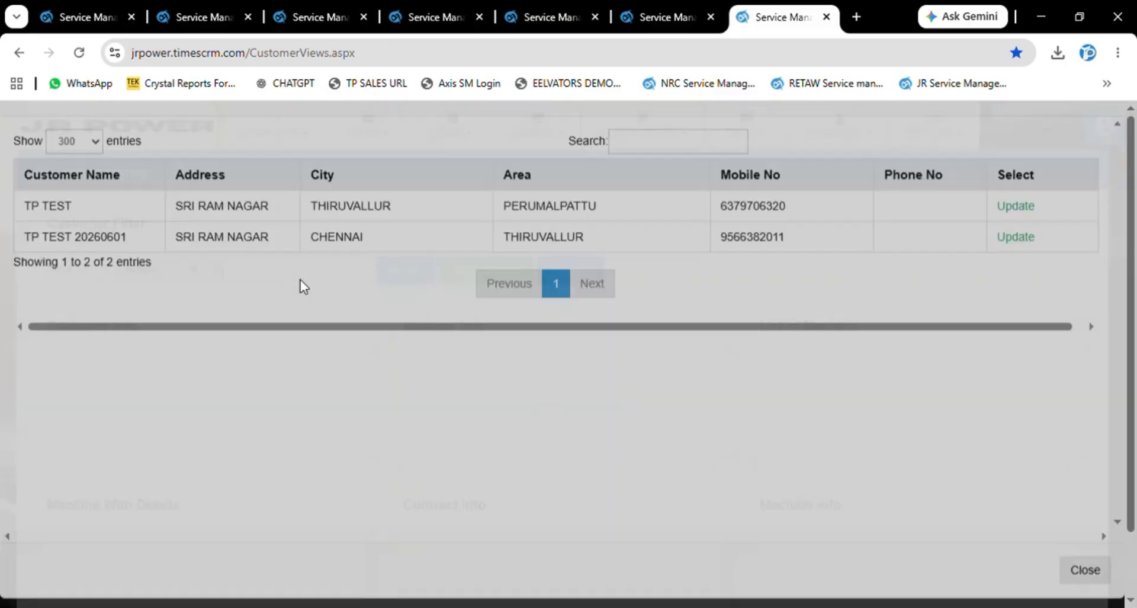
left_click(1020, 297)
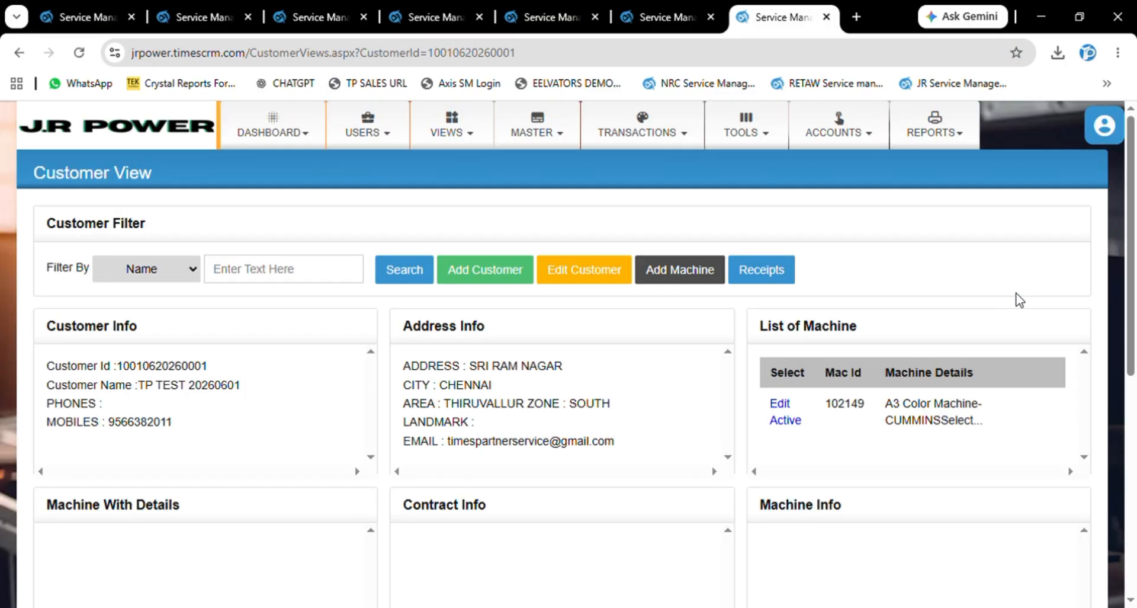
double_click(952, 347)
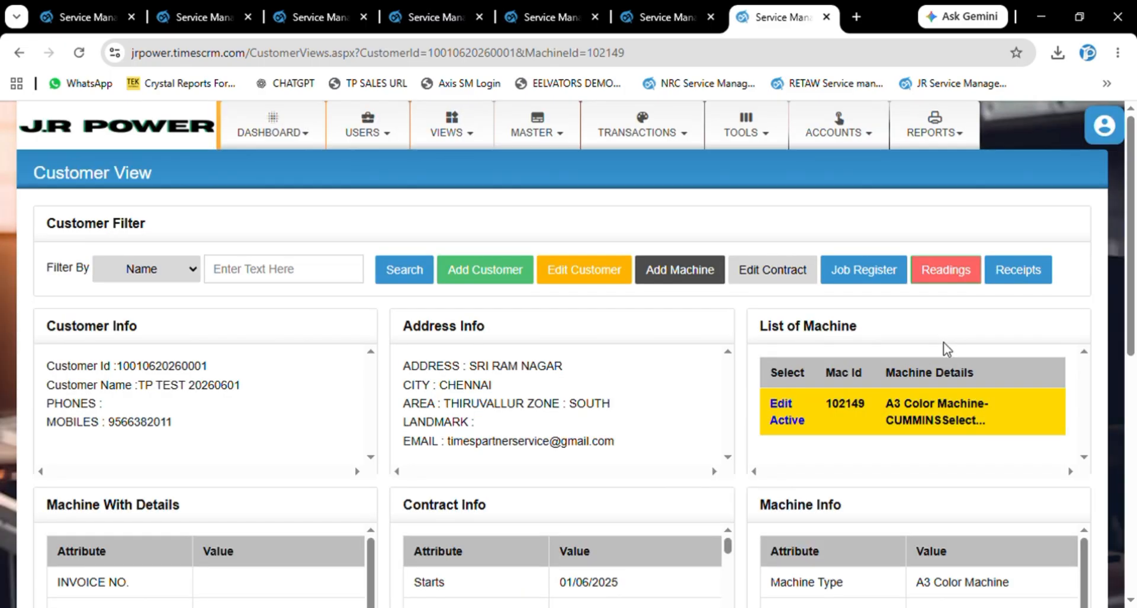
- Open the closed job's FSR from the machine's history and review its client details, checklist, spare parts and signatures
scroll(521, 492, "down", 7)
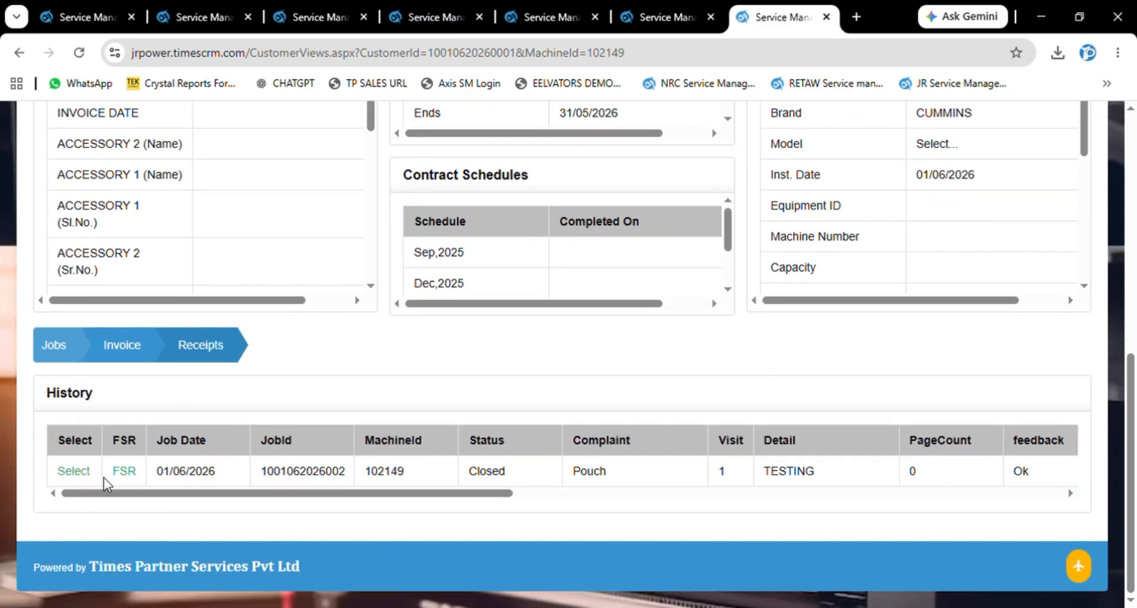
left_click(135, 472)
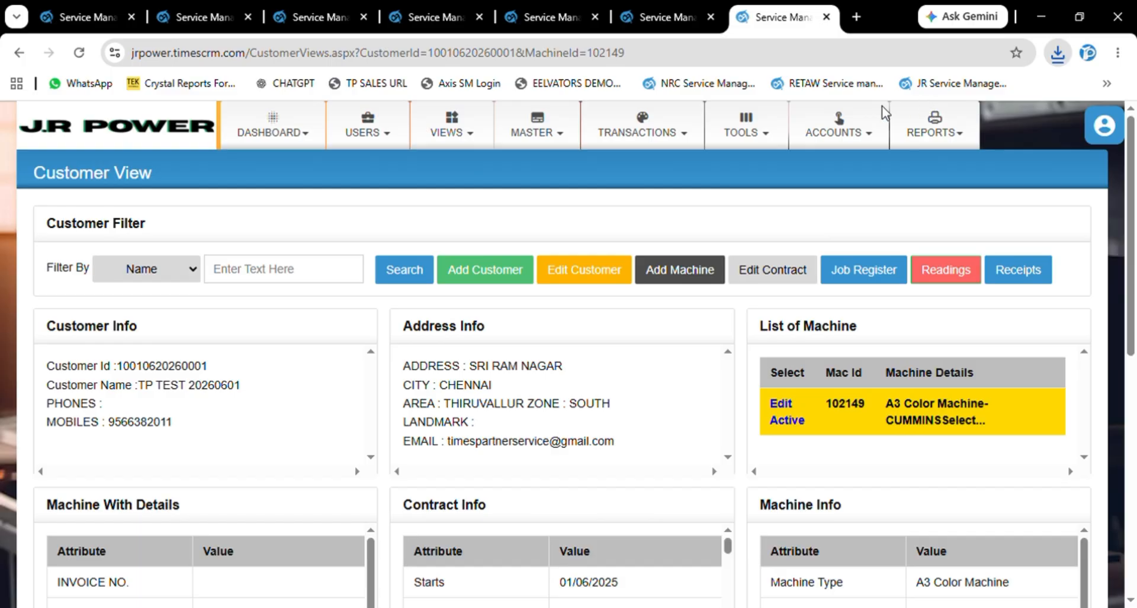
scroll(526, 366, "down", 5)
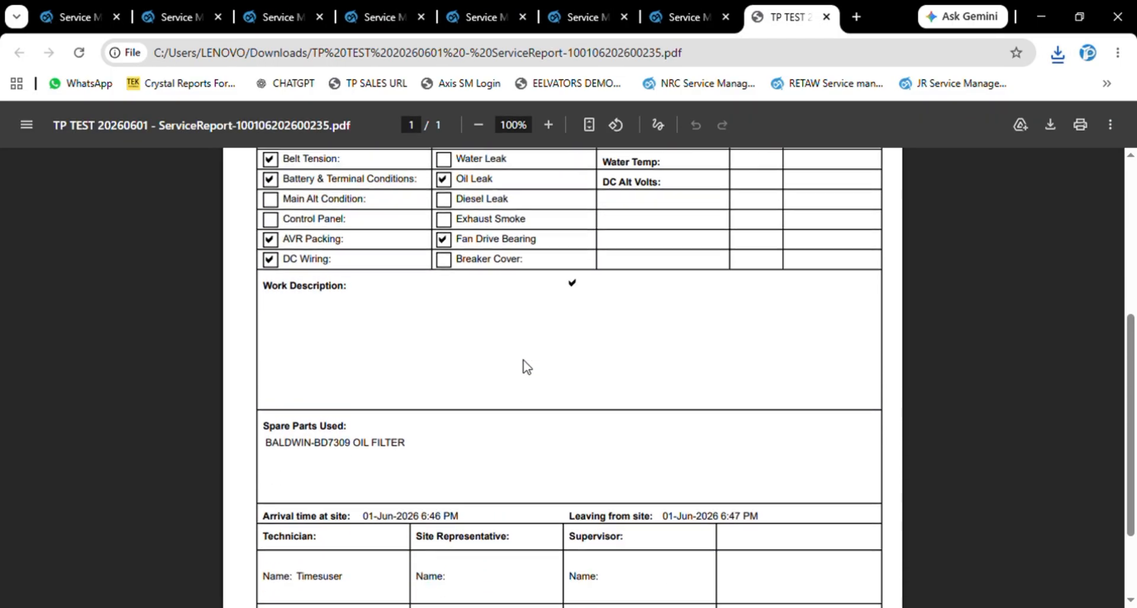
scroll(526, 366, "up", 4)
scroll(530, 364, "down", 5)
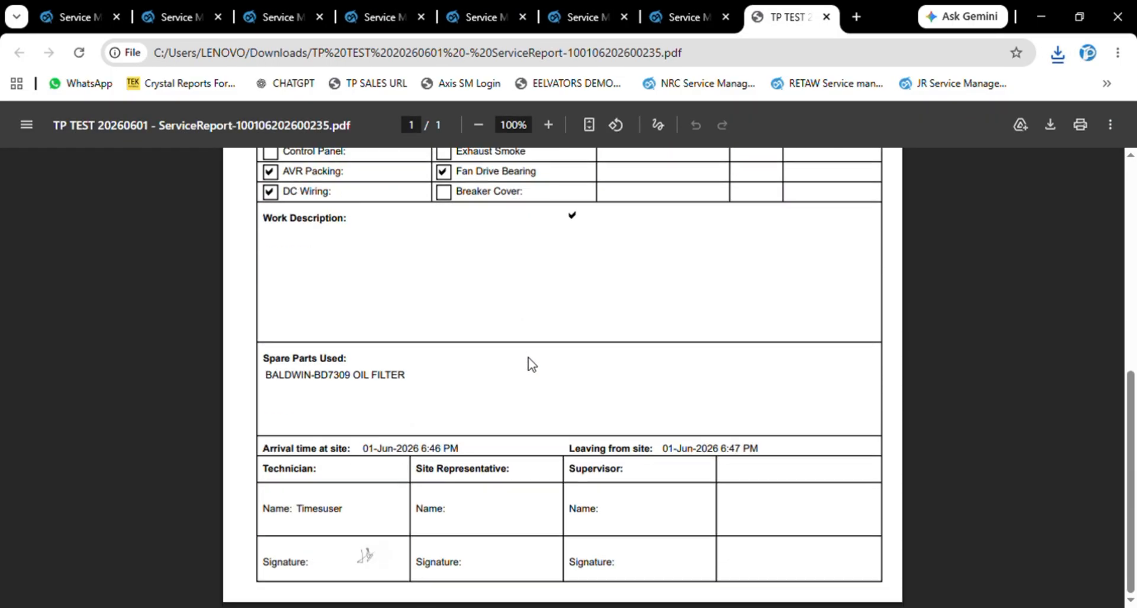
scroll(532, 364, "up", 7)
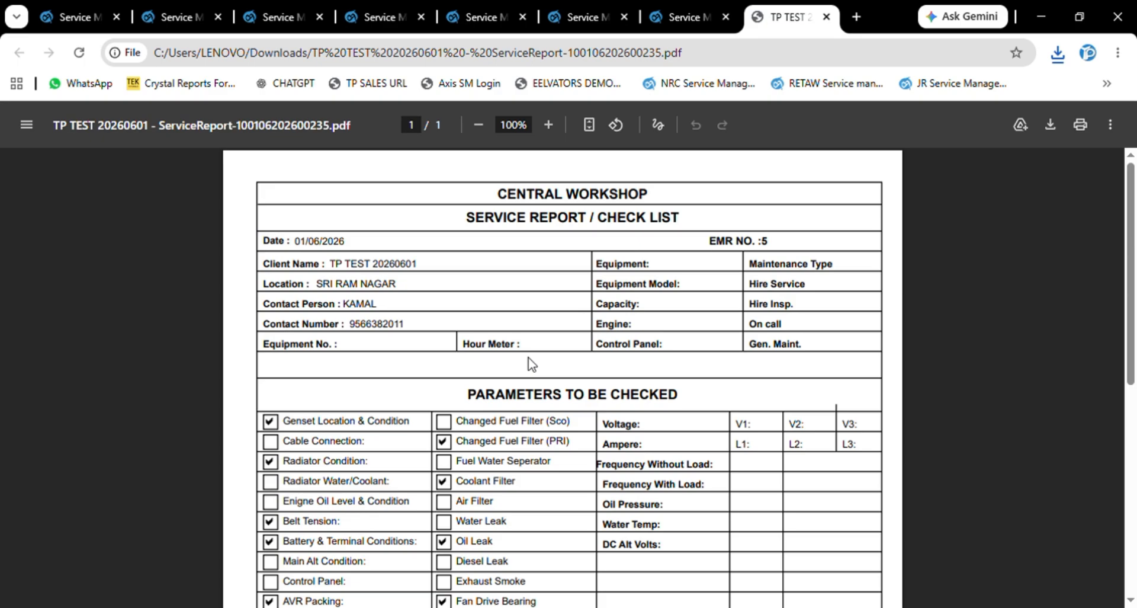
scroll(545, 323, "down", 4)
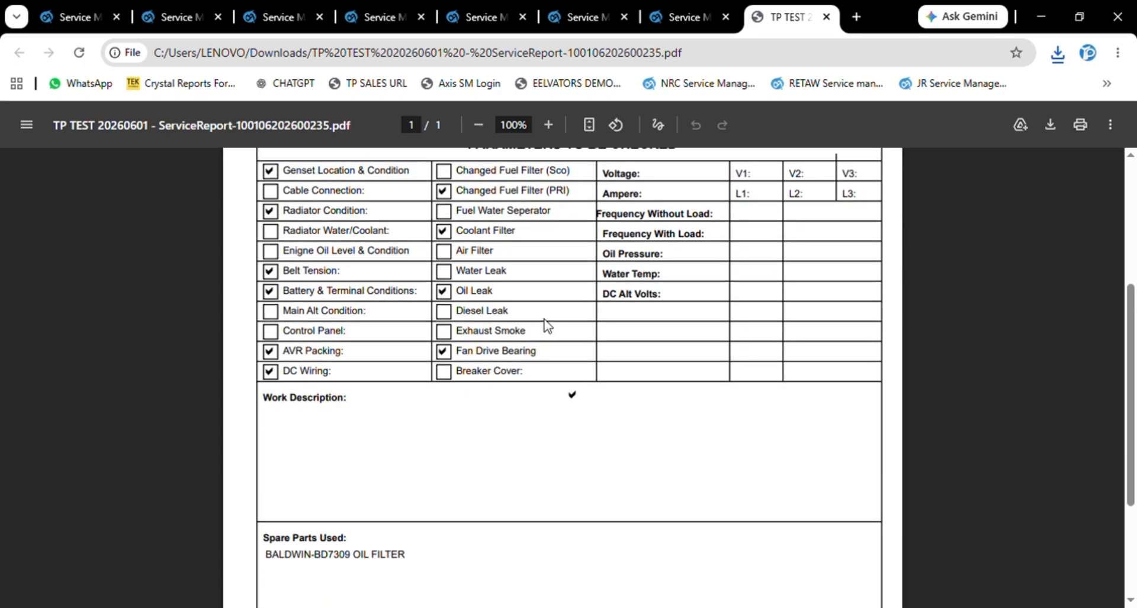
scroll(545, 323, "up", 4)
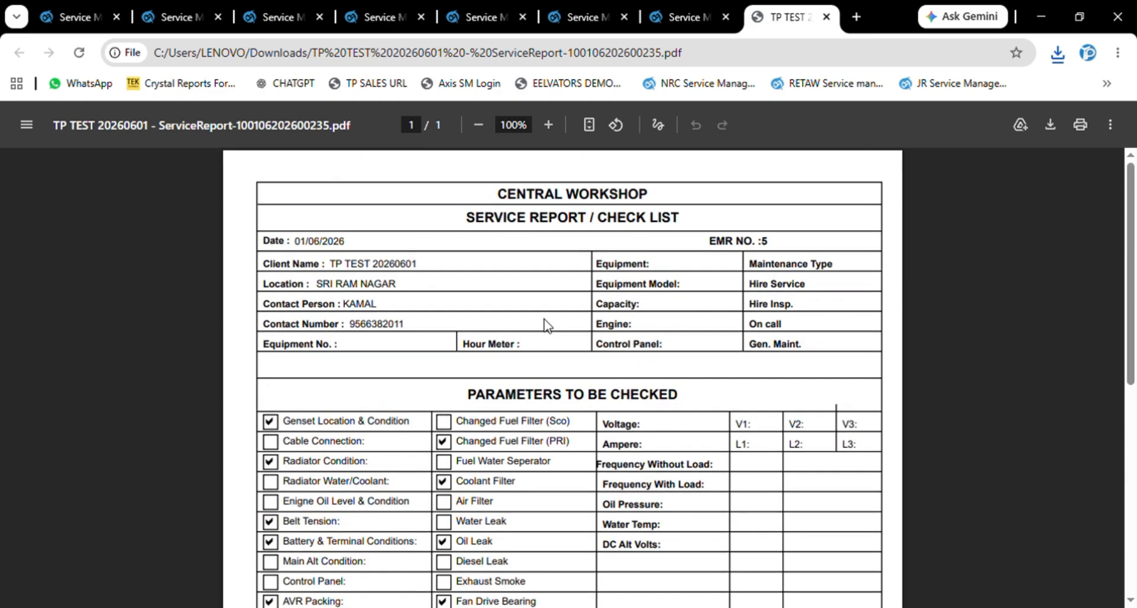
left_click(826, 16)
- Examine the selected machine's contract schedules and job history in the customer view
scroll(616, 356, "down", 7)
scroll(596, 331, "down", 1)
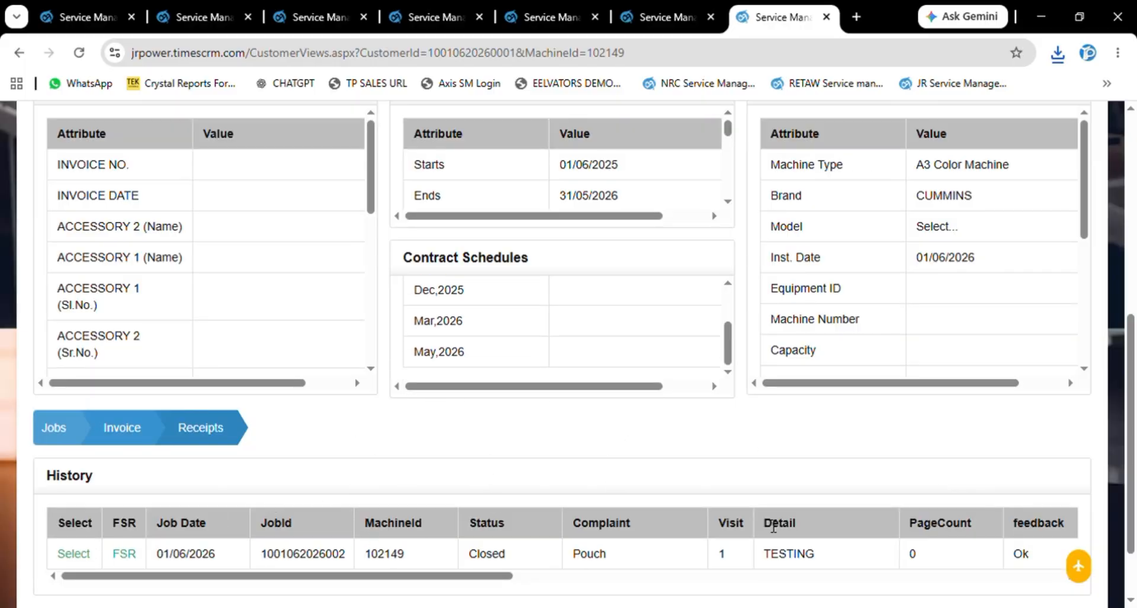
mouse_move(520, 574)
left_mouse_down()
mouse_move(1052, 576)
mouse_move(501, 576)
left_mouse_up()
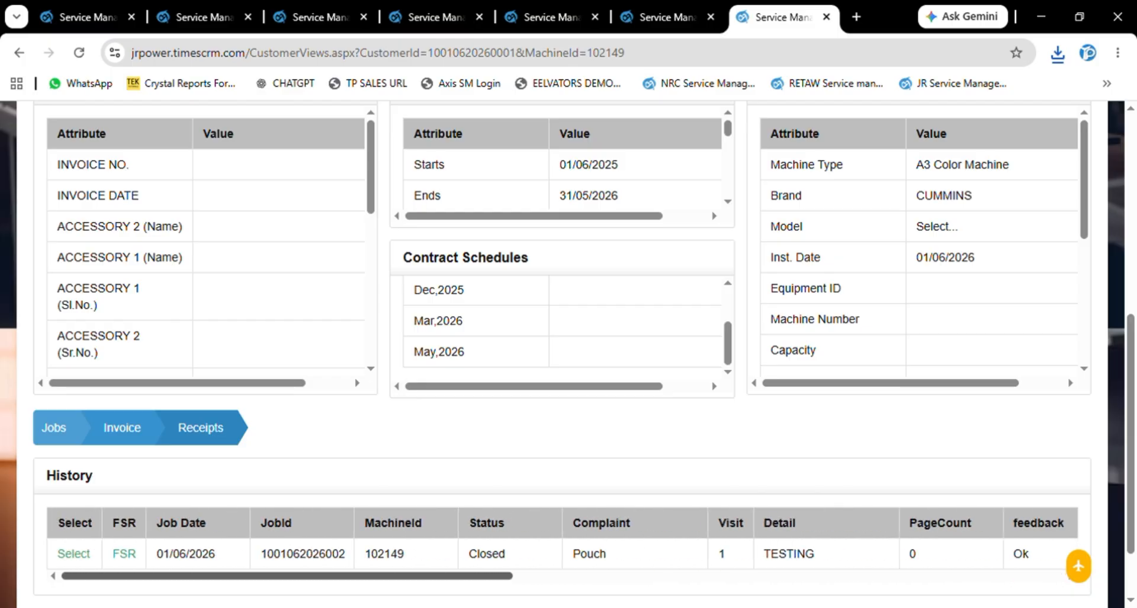
scroll(269, 356, "up", 7)
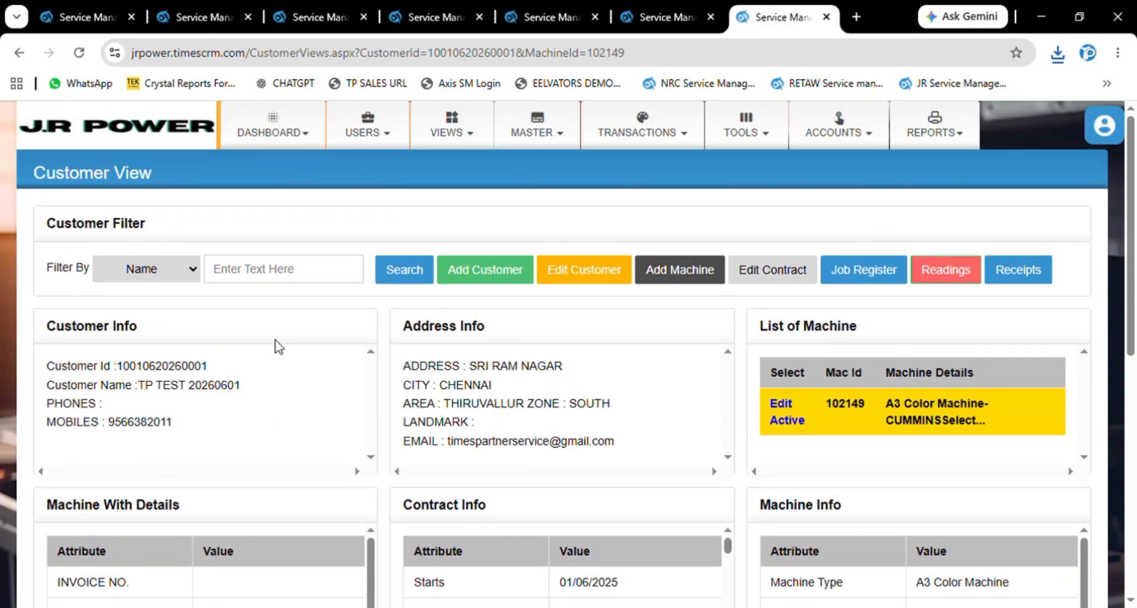